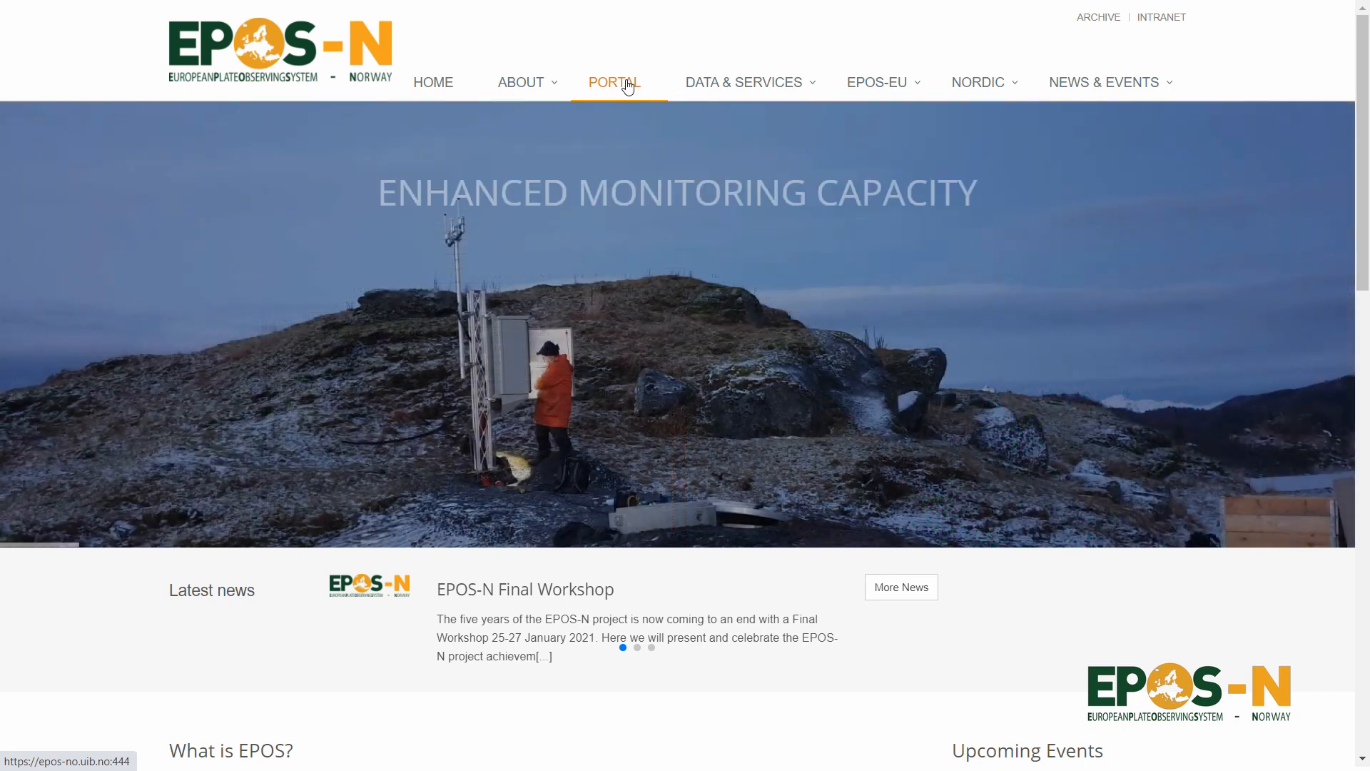
# Open the EPOS-N portal and save the project under the name Svalbard.
pyautogui.click(628, 87)
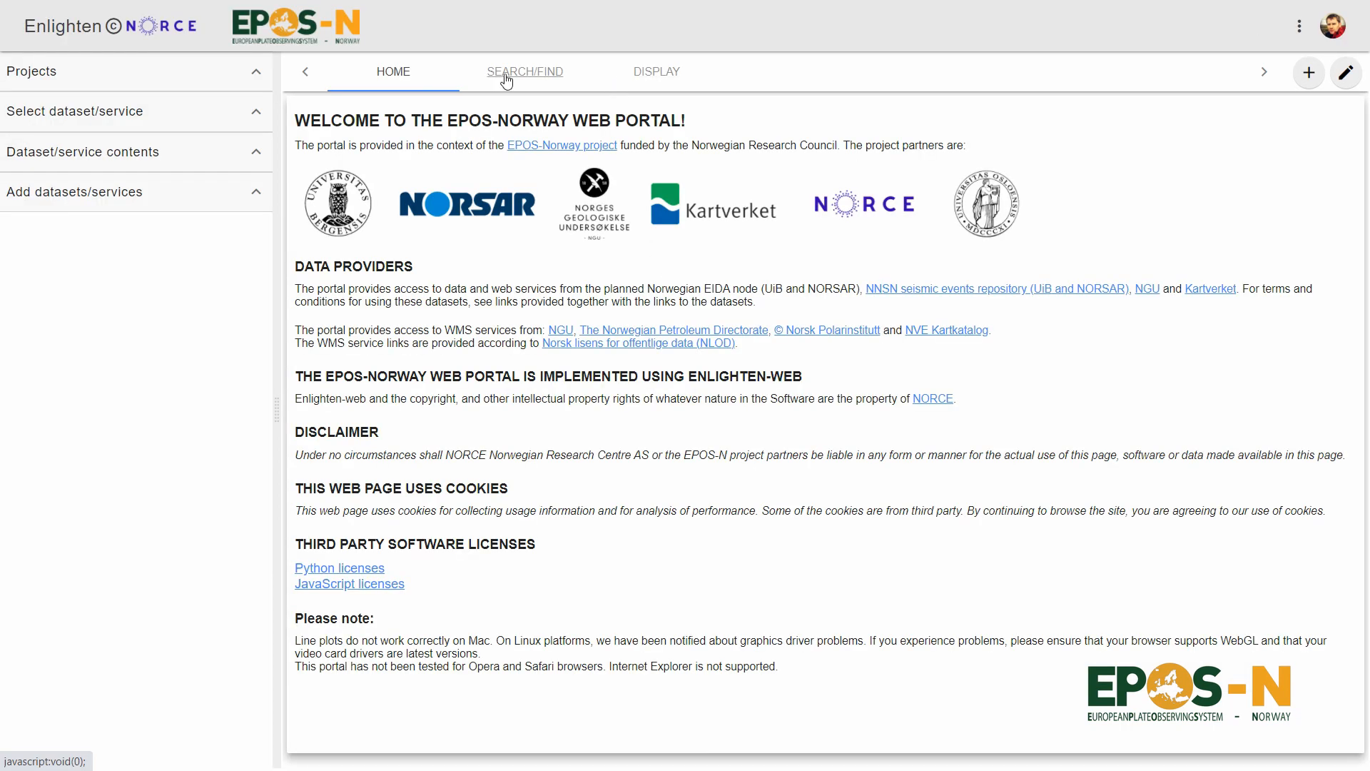
pyautogui.click(266, 80)
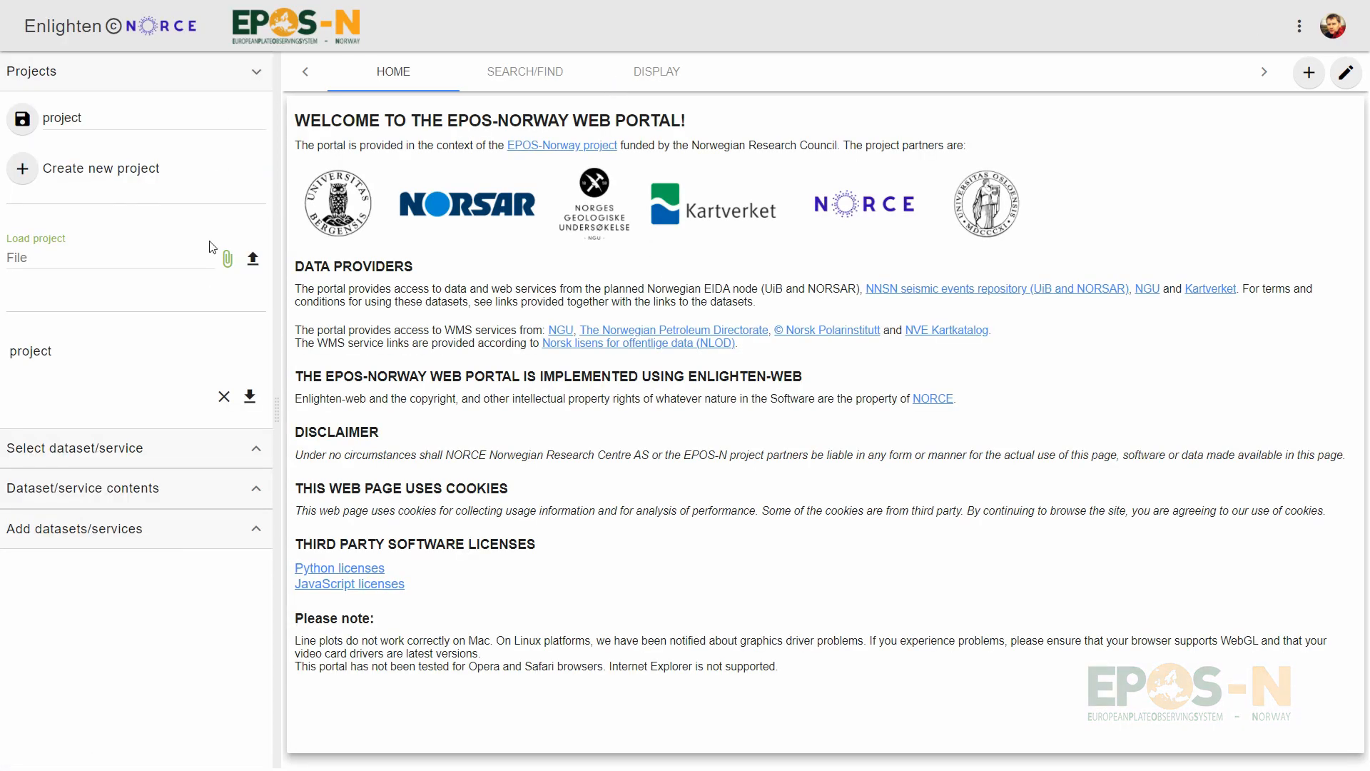
pyautogui.moveTo(89, 119); pyautogui.dragTo(8, 123)
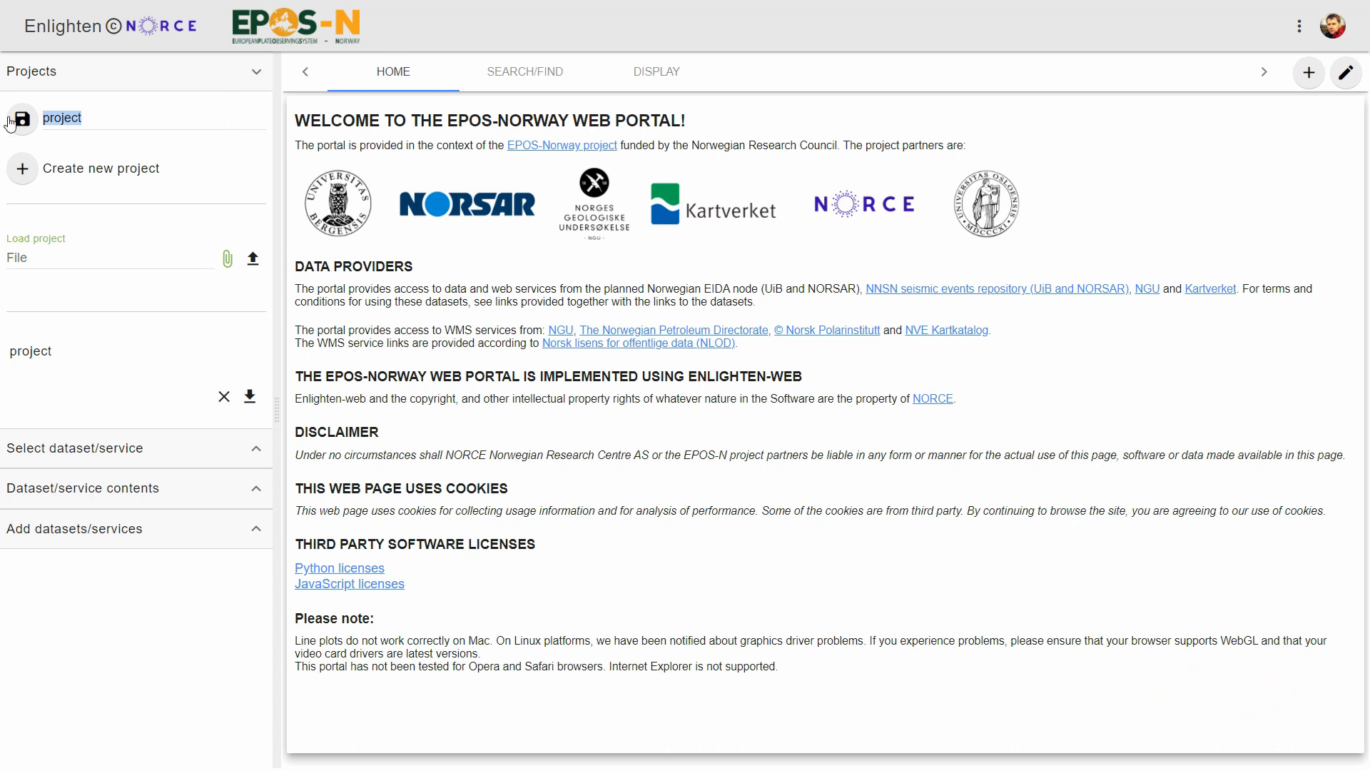
pyautogui.write('SV')
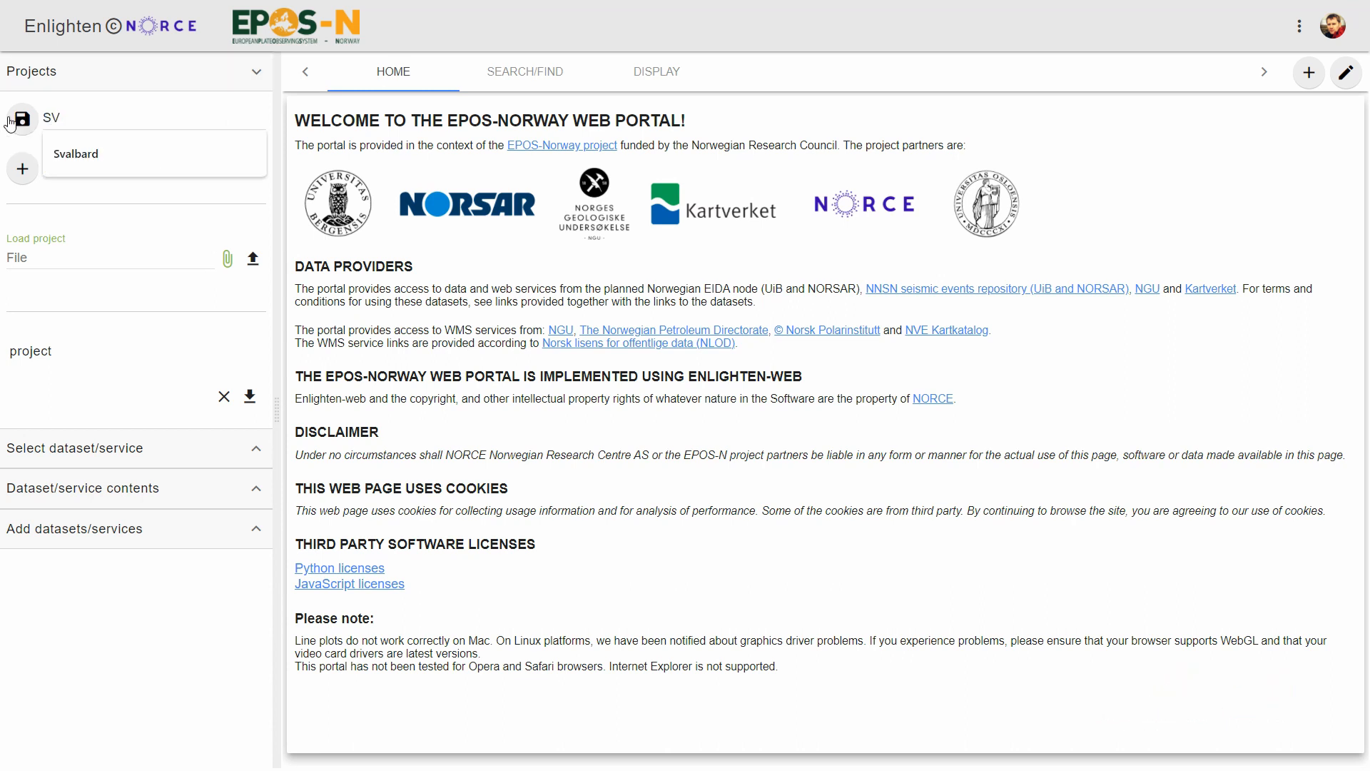
pyautogui.press('Down')
pyautogui.press('Return')
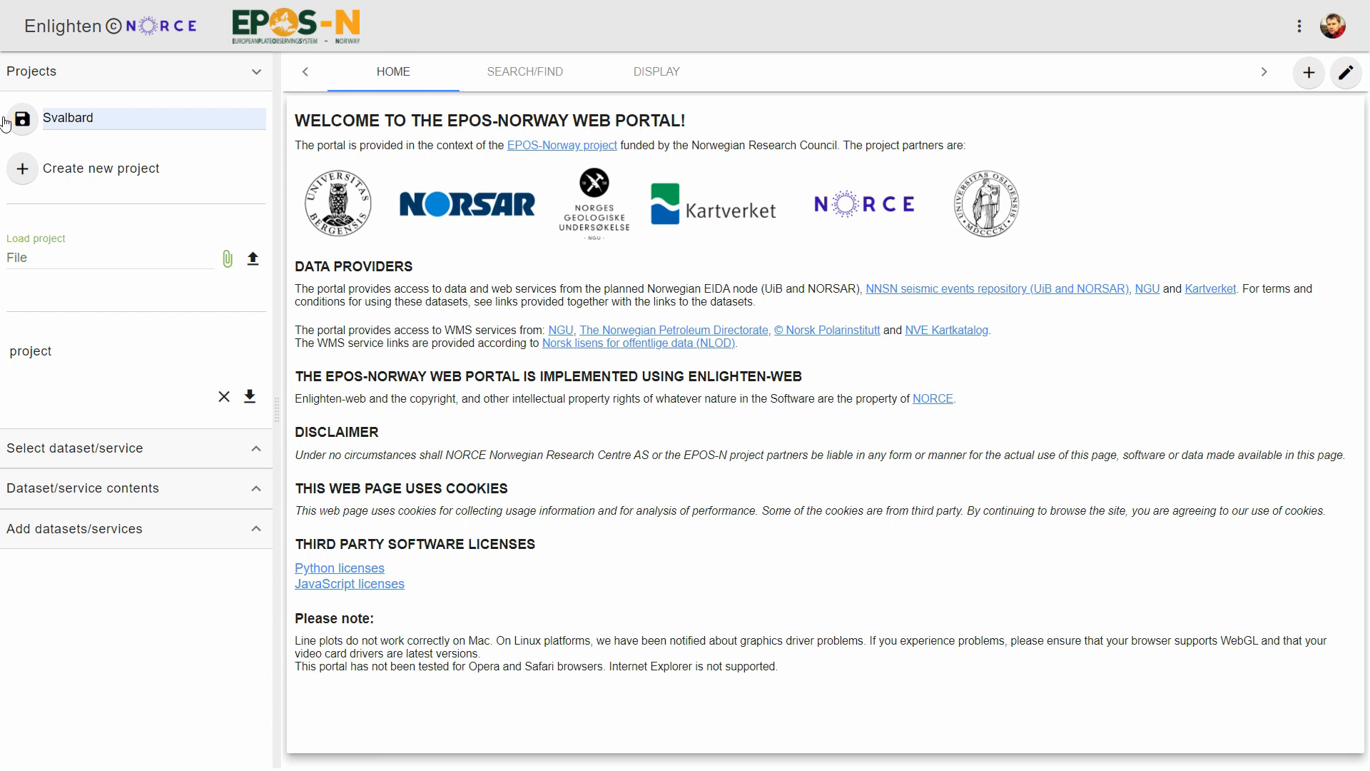
pyautogui.click(21, 122)
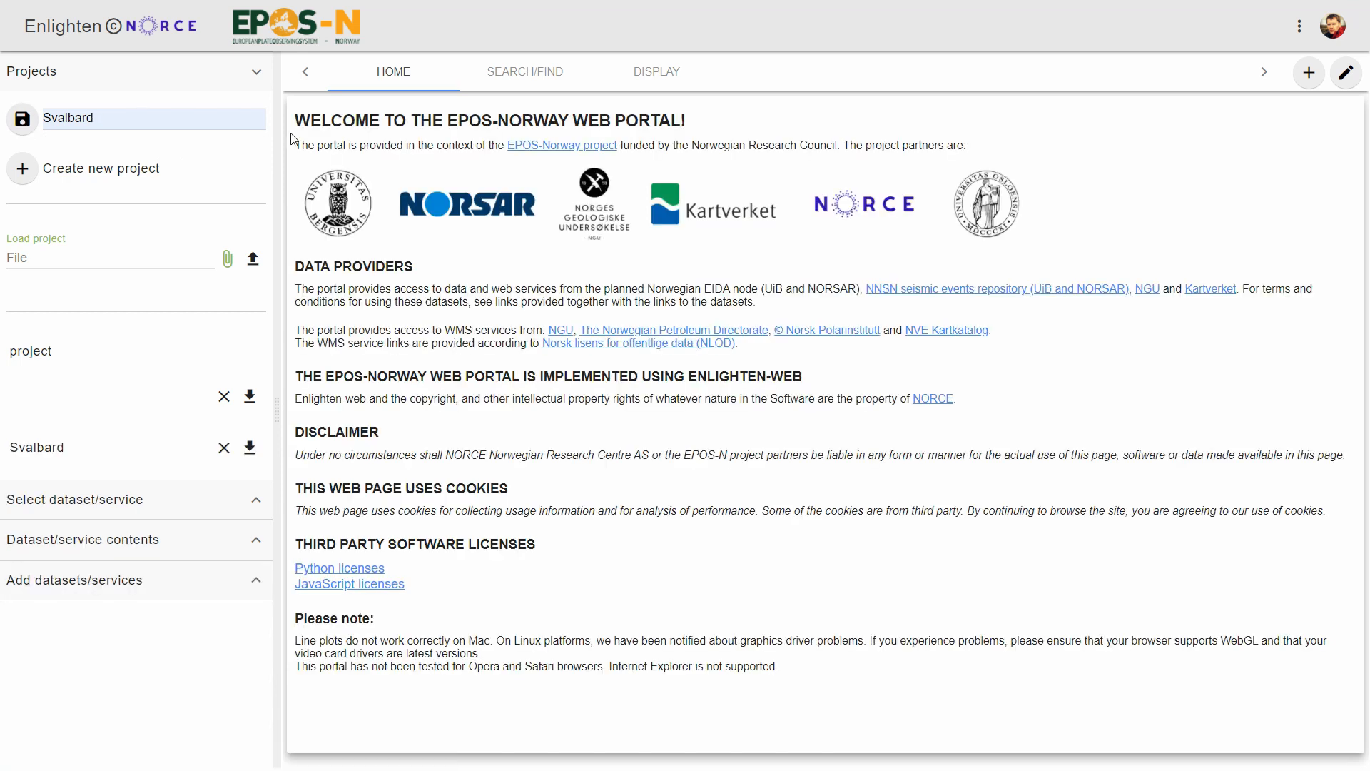
pyautogui.click(263, 75)
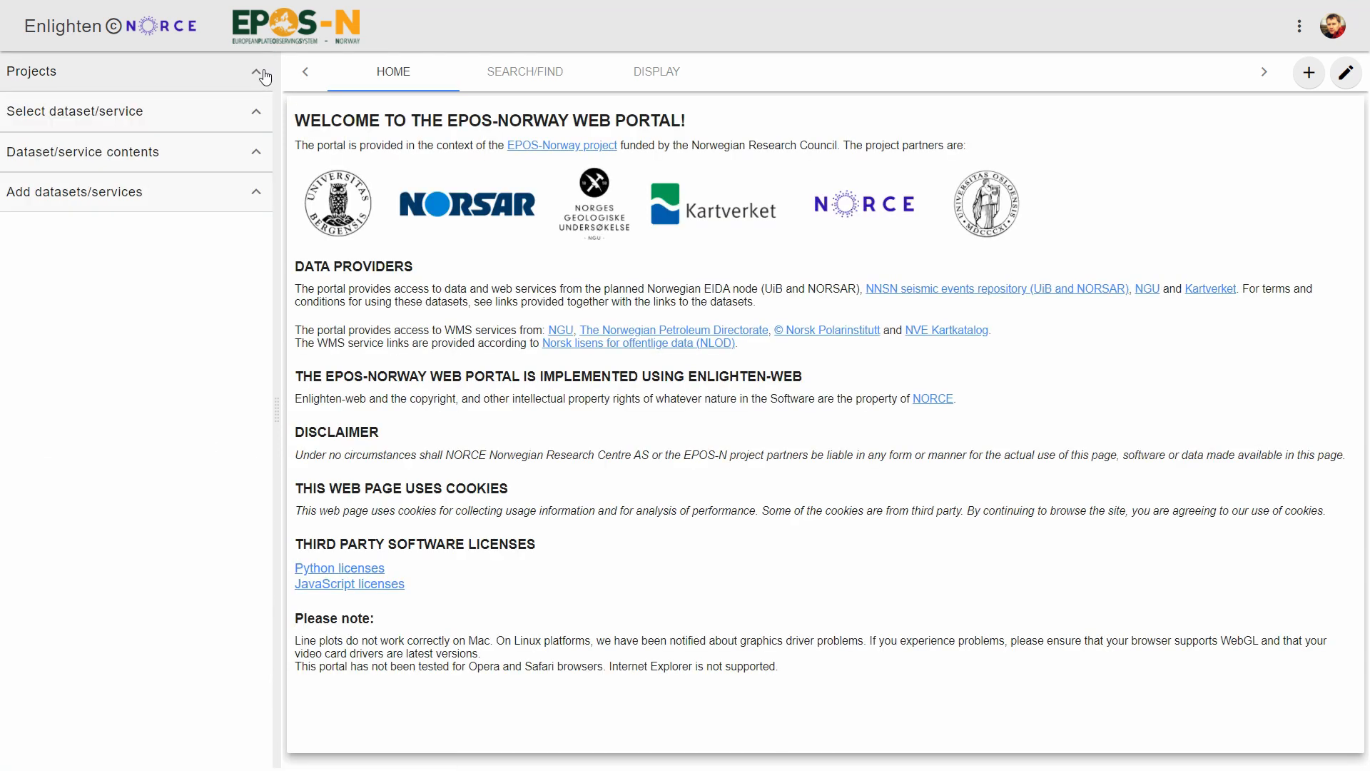
# Filter the available services to geological map layers and add Marine geo hazards maps and Svalbard slope angle maps.
pyautogui.click(528, 79)
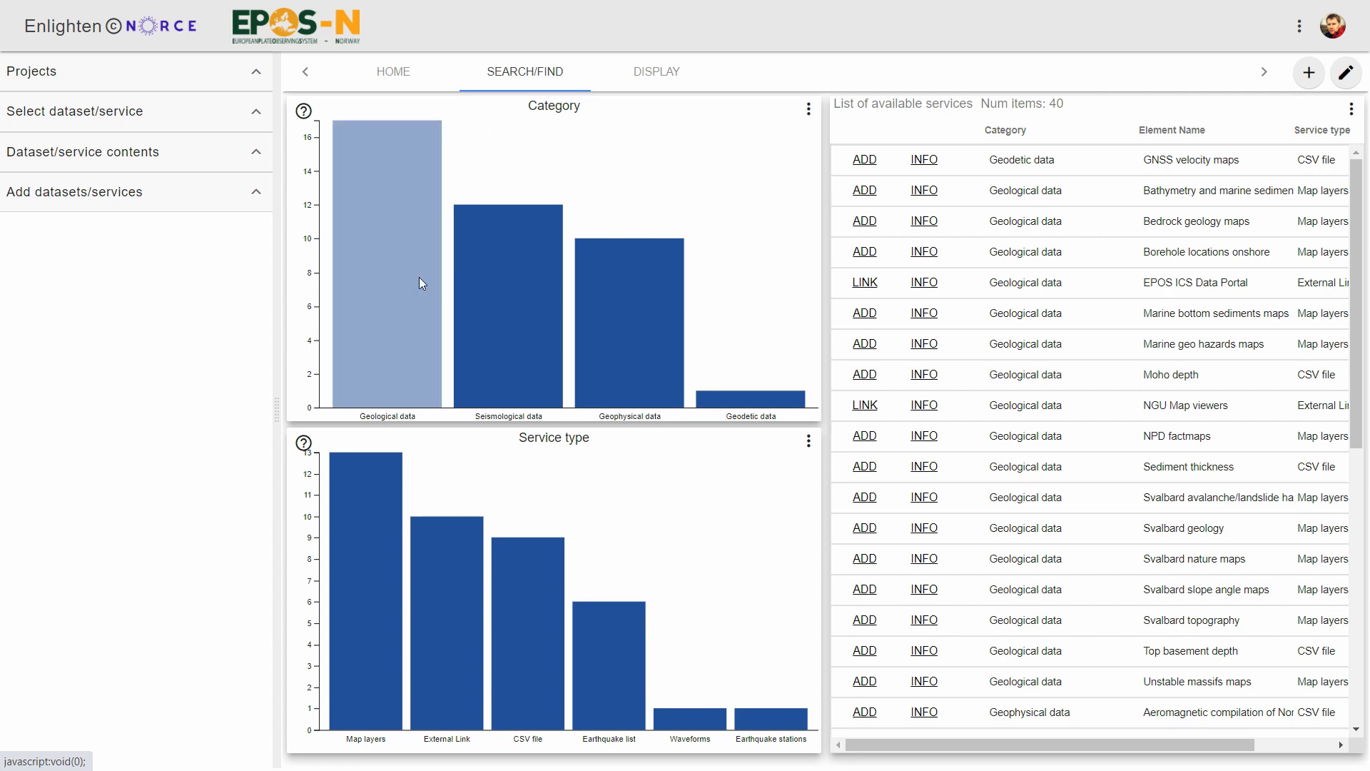
pyautogui.click(397, 312)
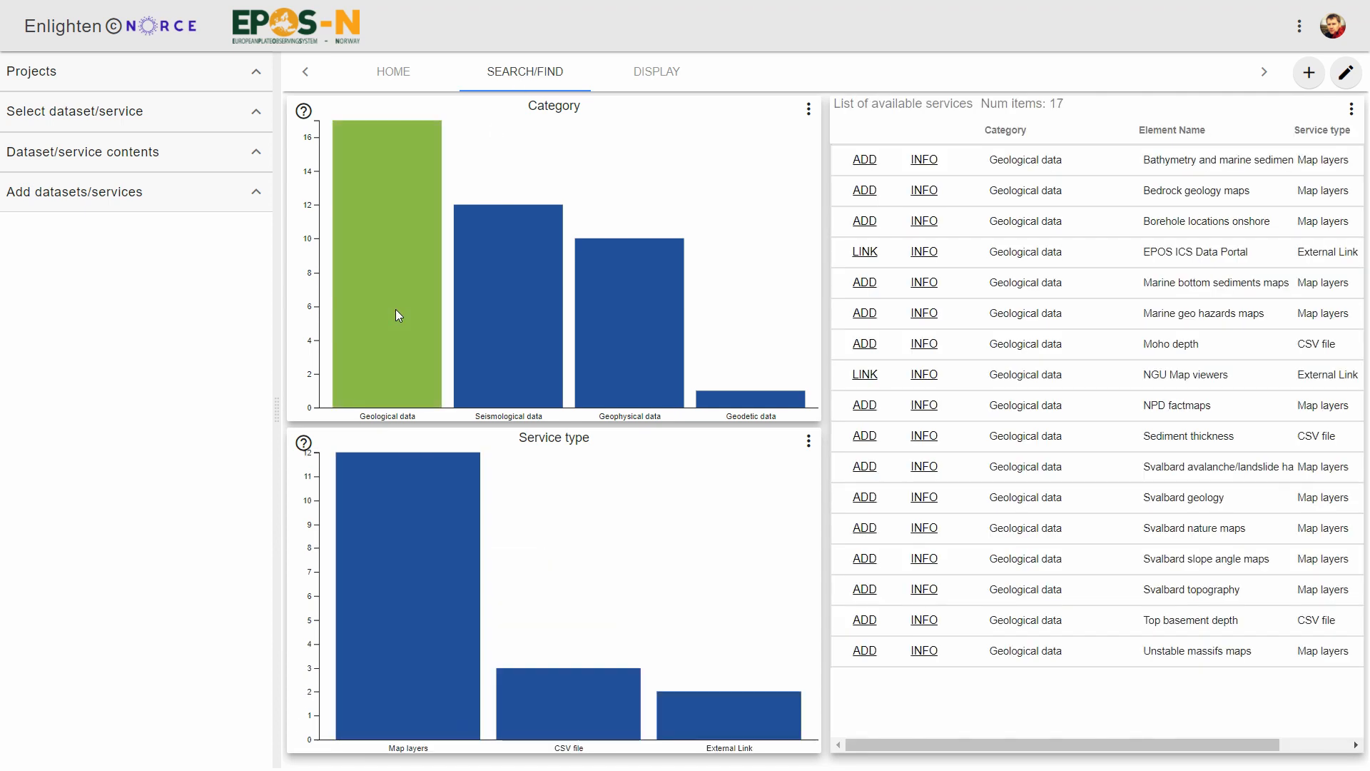
pyautogui.click(412, 570)
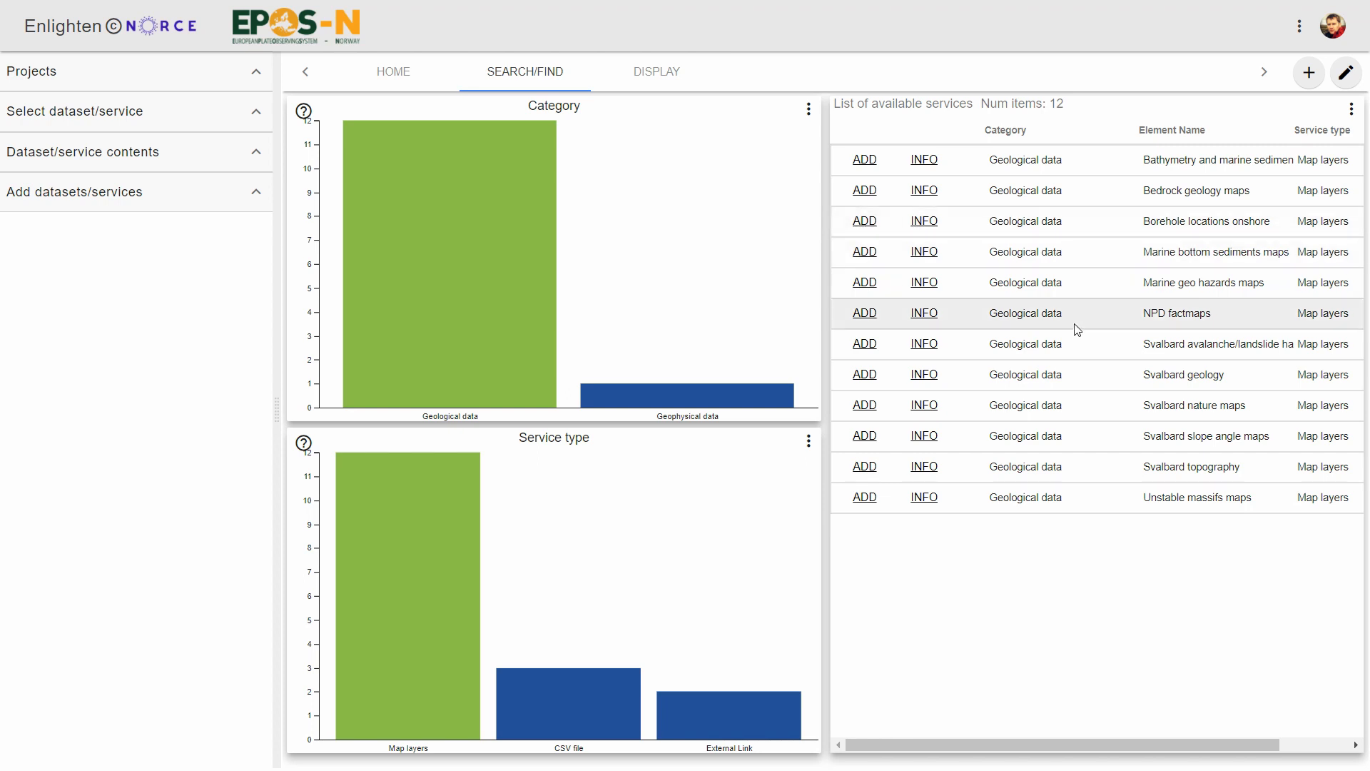
pyautogui.click(870, 288)
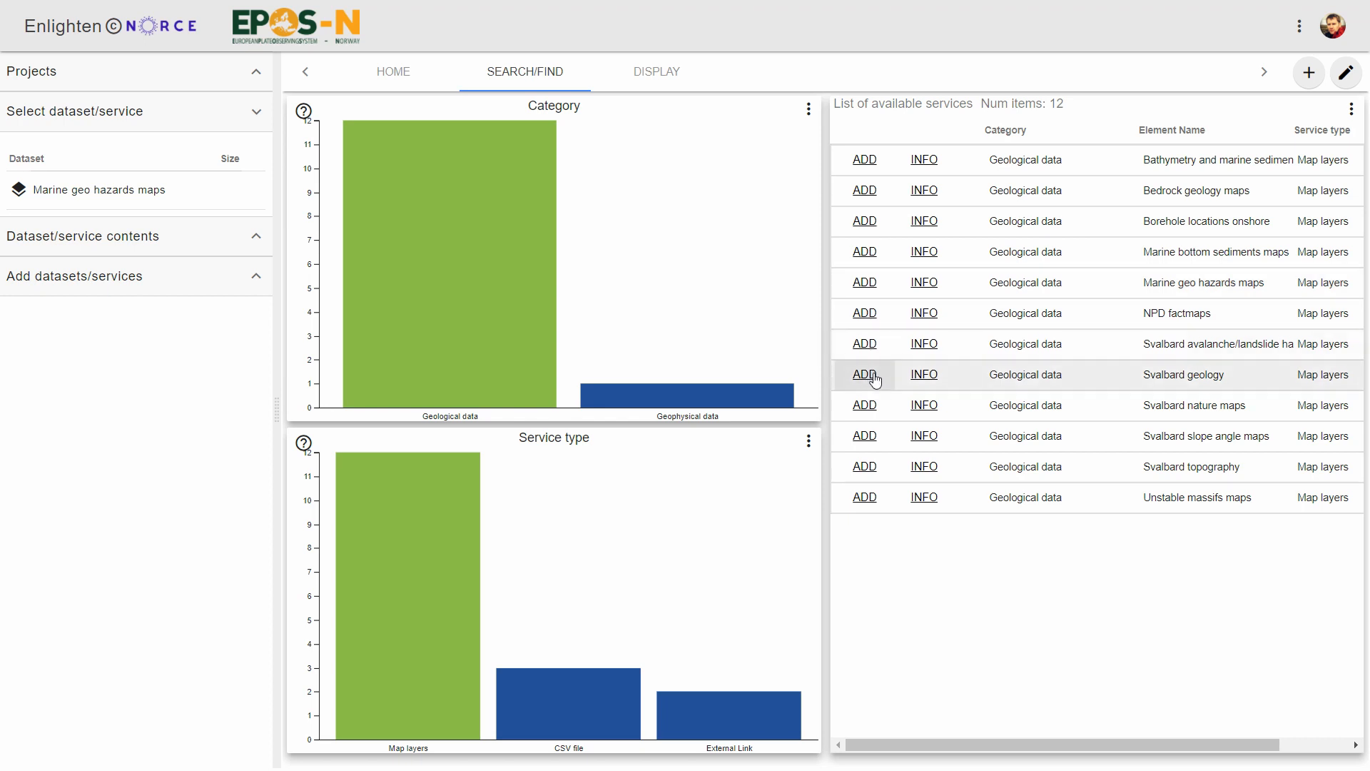
pyautogui.click(864, 436)
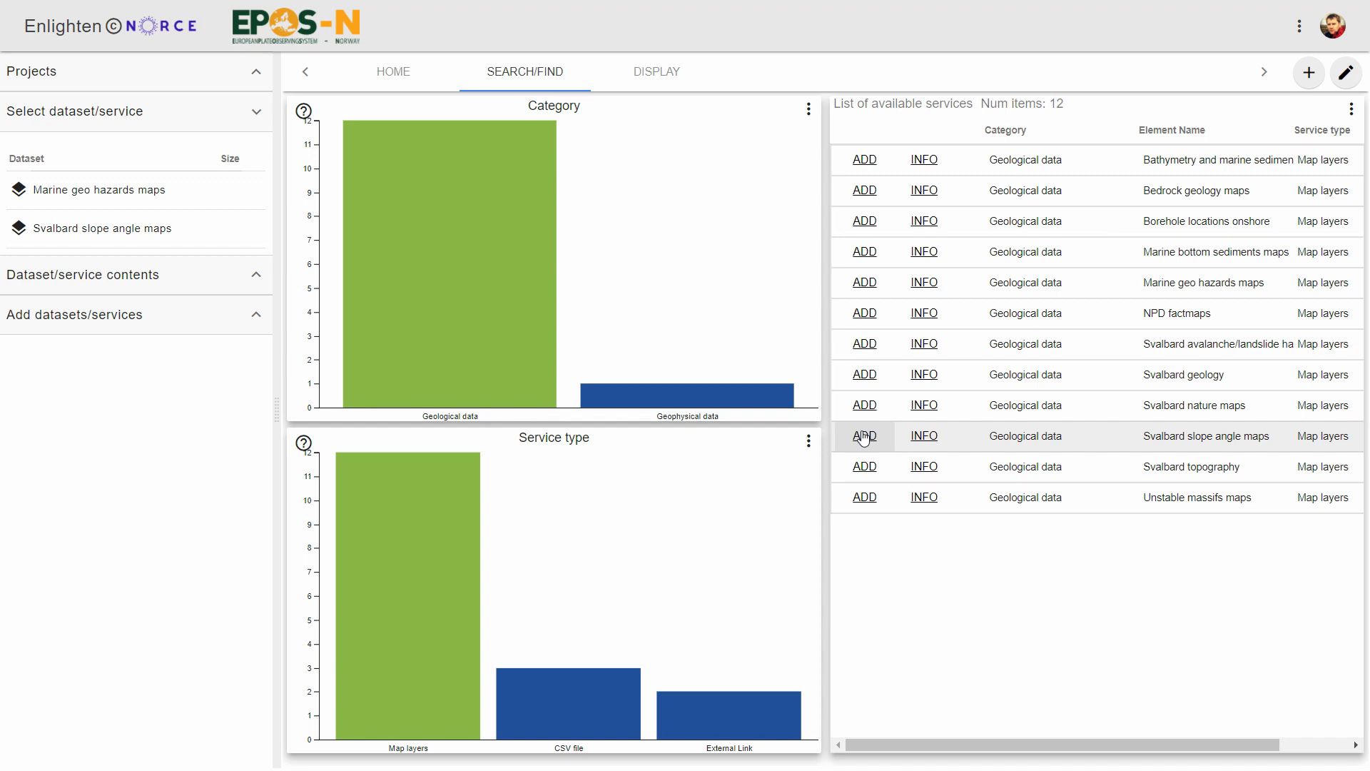
# Replace the service filters with seismological earthquake lists and add the Seismic events ARCTIC 1960-2016 dataset.
pyautogui.click(431, 563)
pyautogui.click(404, 306)
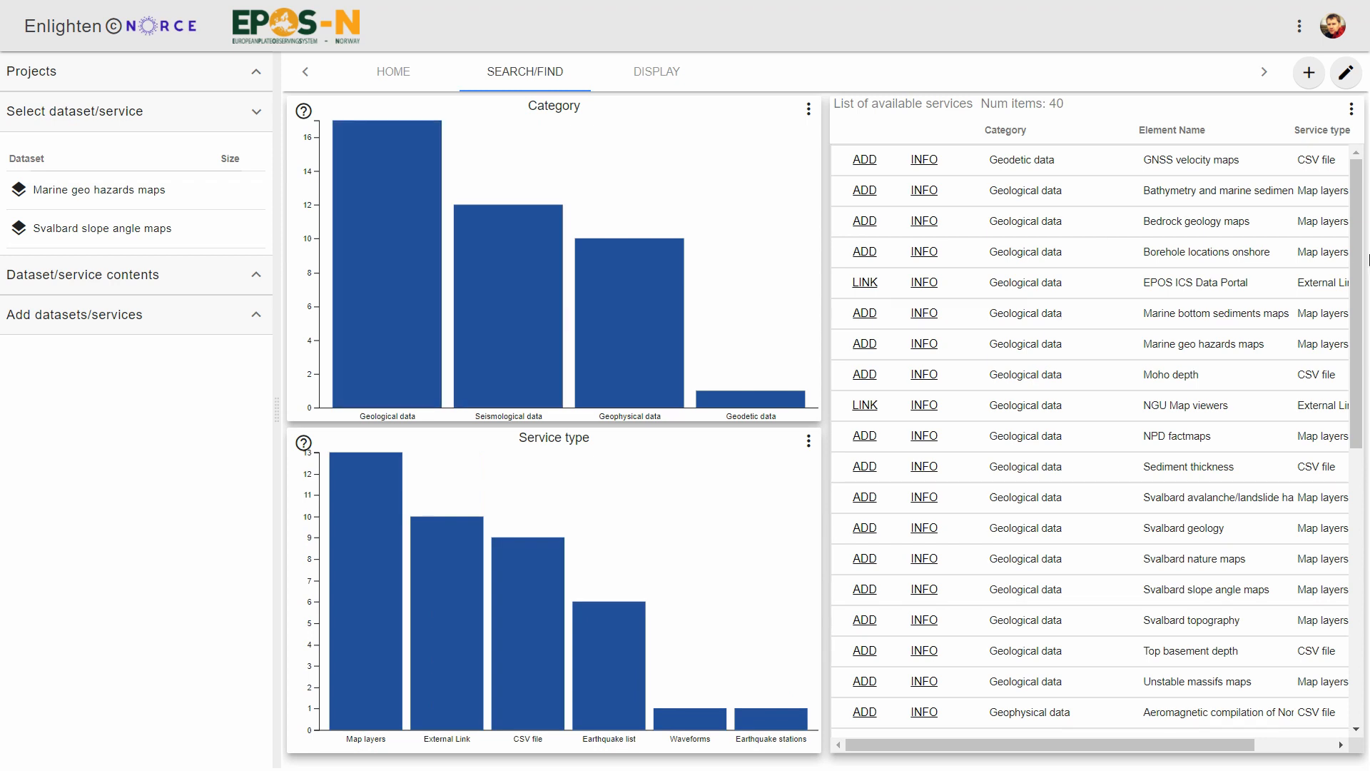
pyautogui.click(527, 353)
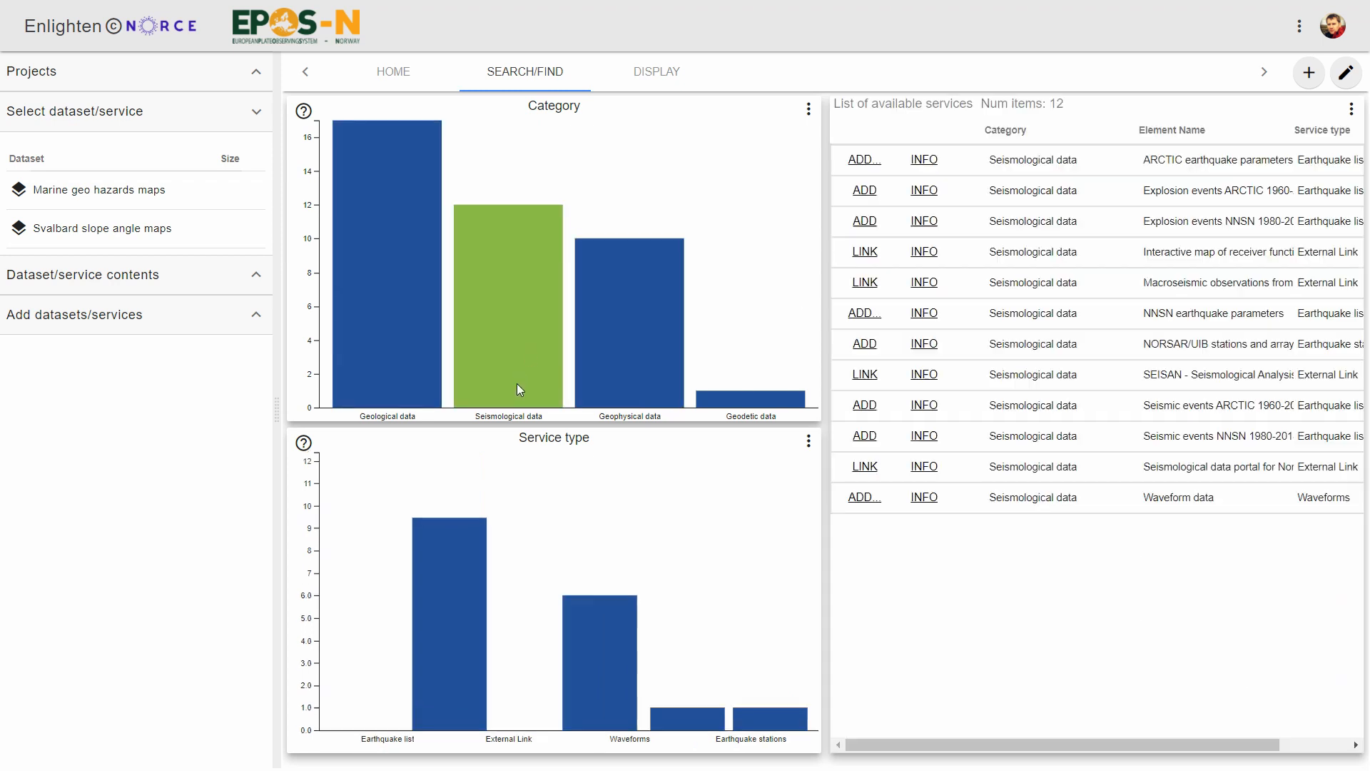
pyautogui.click(403, 631)
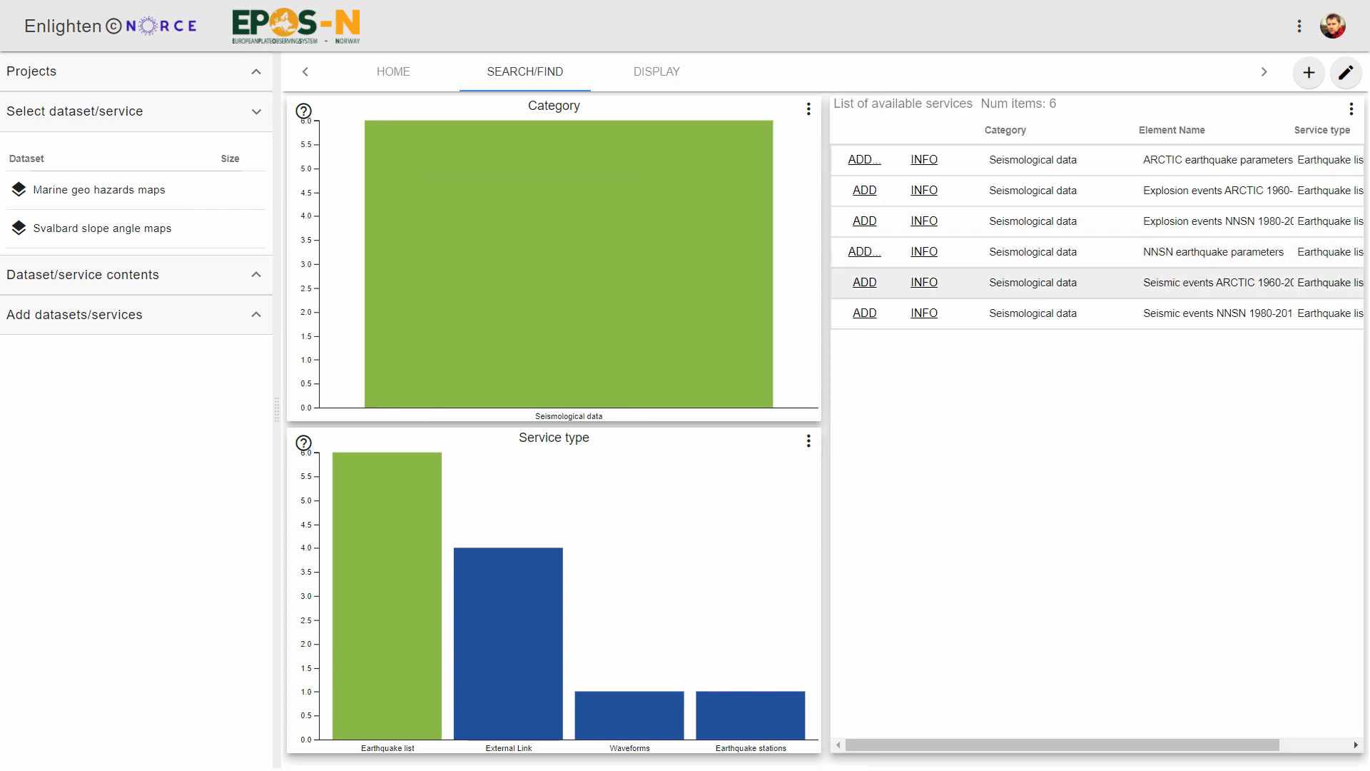
pyautogui.click(865, 283)
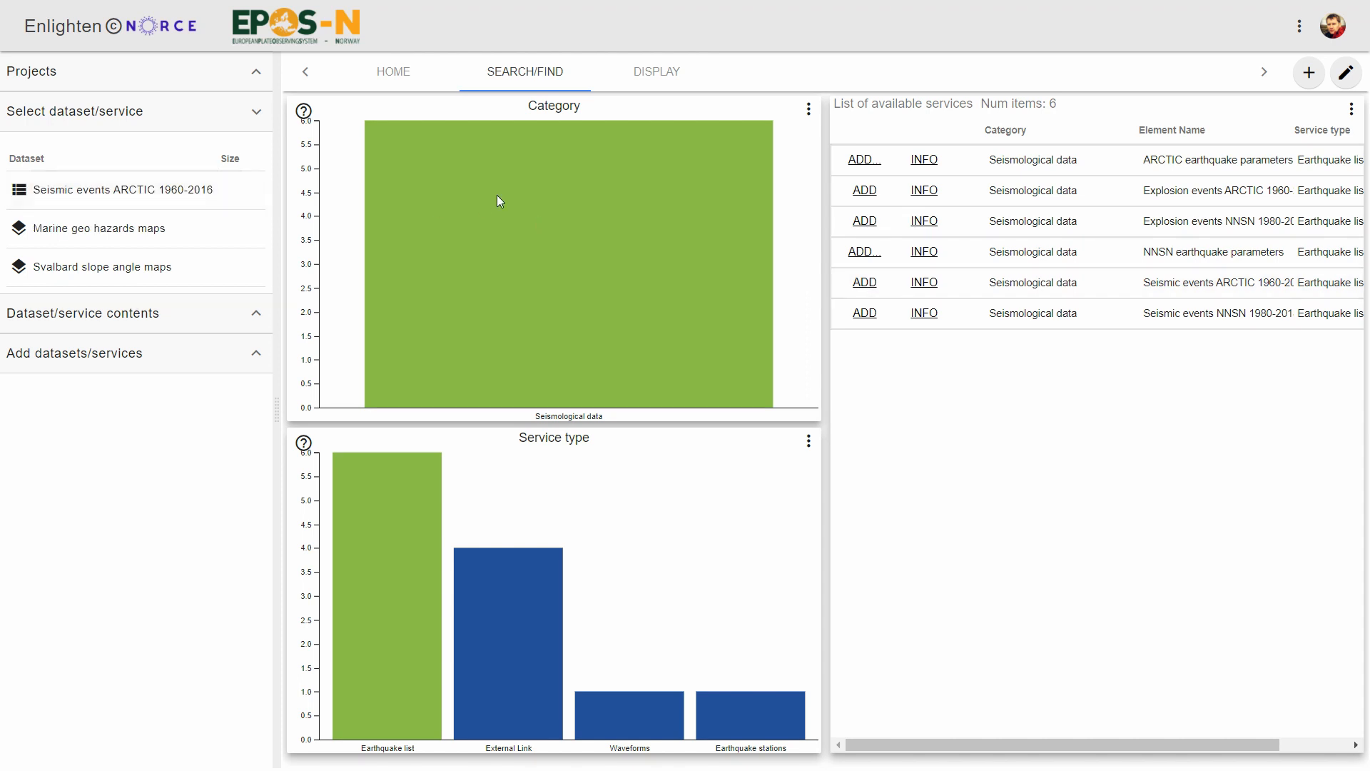
# Save the Svalbard project with the added datasets.
pyautogui.click(250, 73)
pyautogui.click(23, 118)
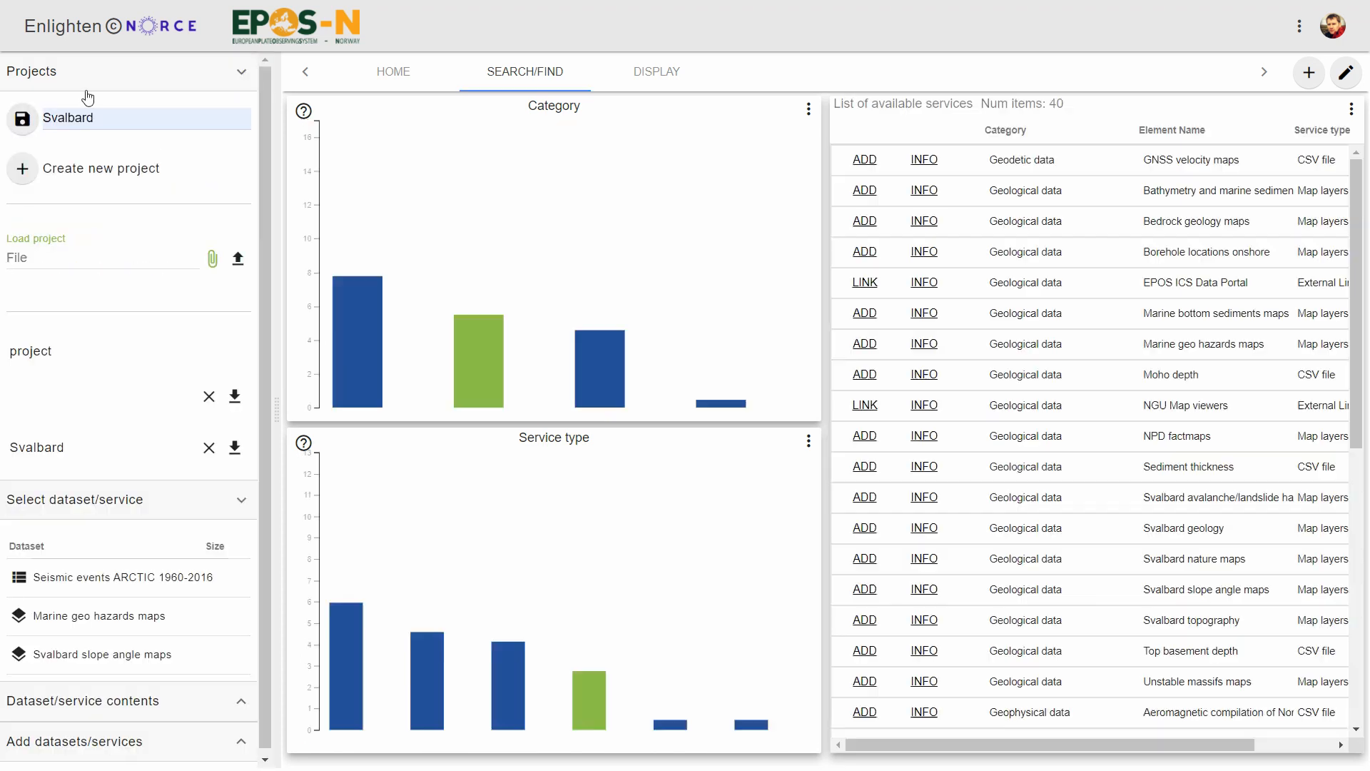
pyautogui.click(244, 75)
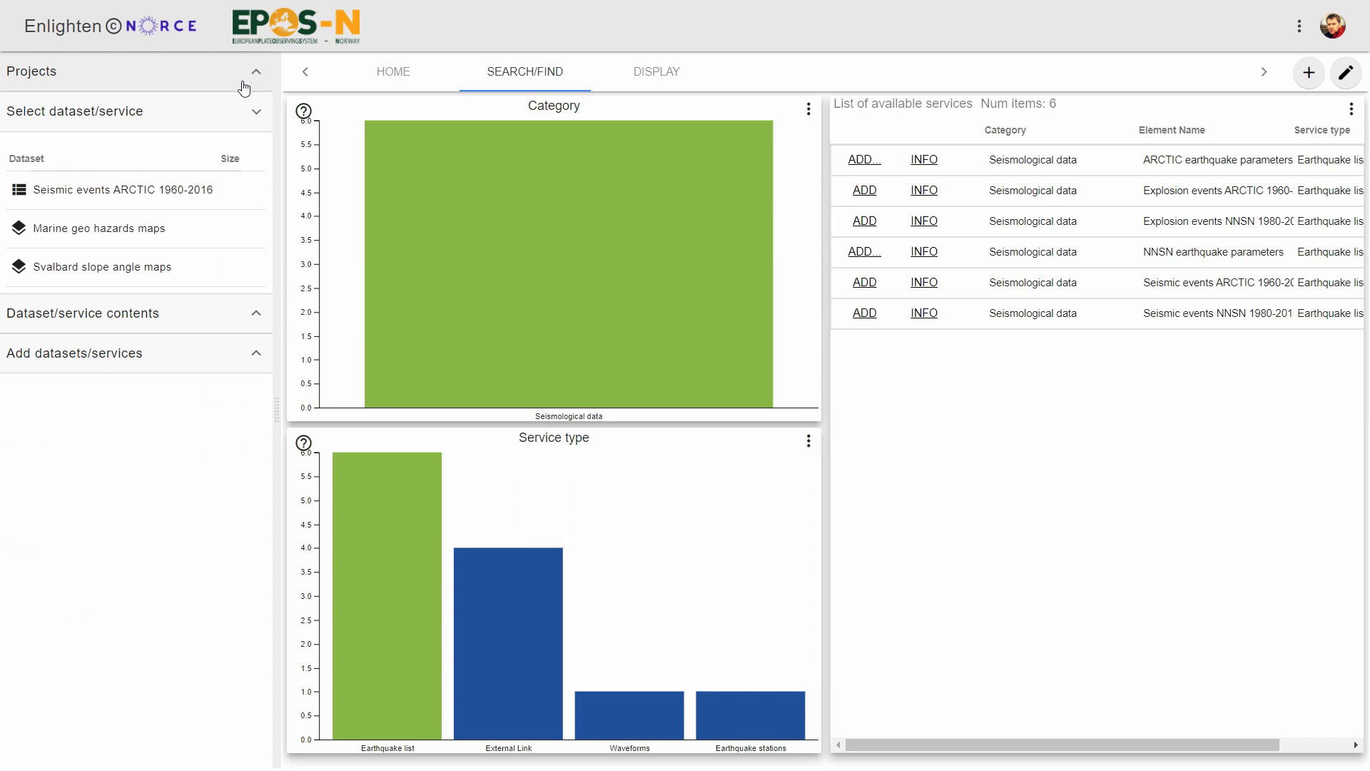
# Set the display page's layout to 3 tiles, keeping 2 columns.
pyautogui.click(667, 75)
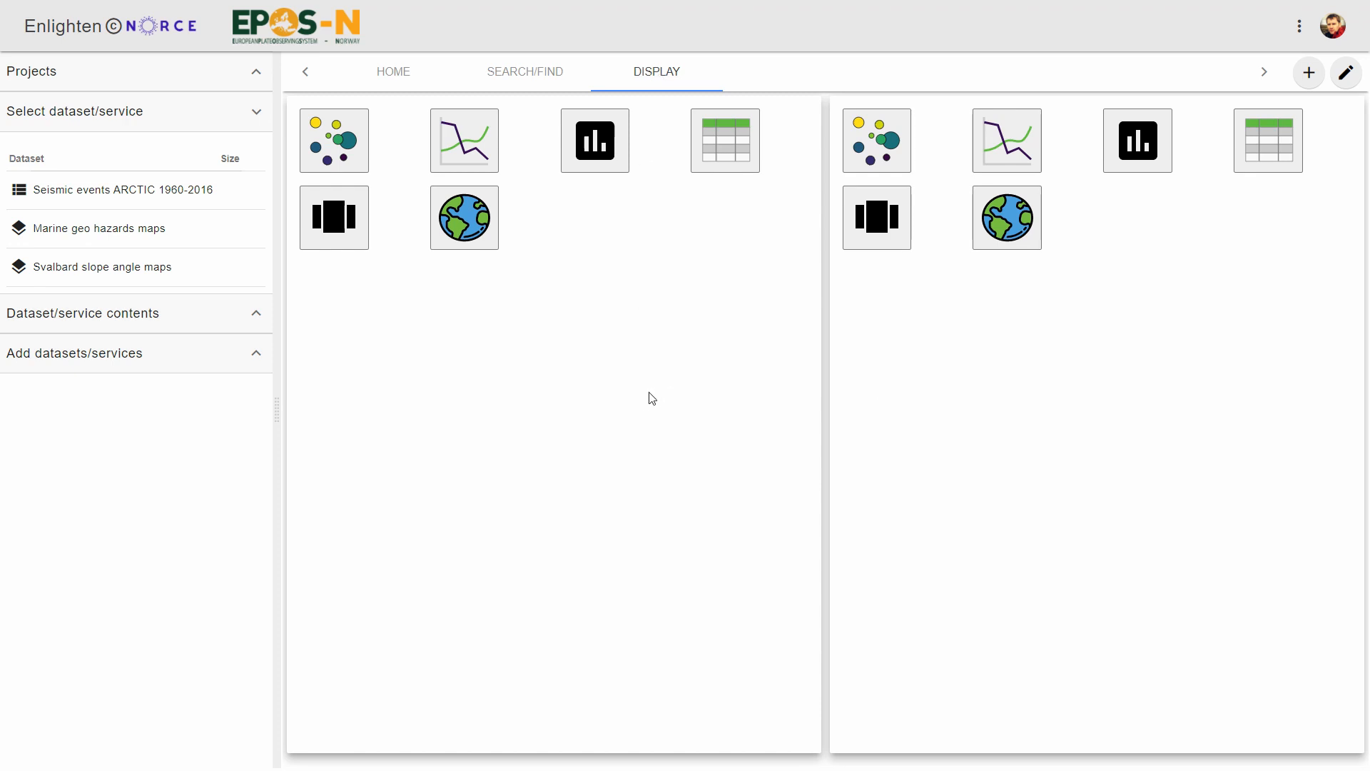
pyautogui.click(1300, 26)
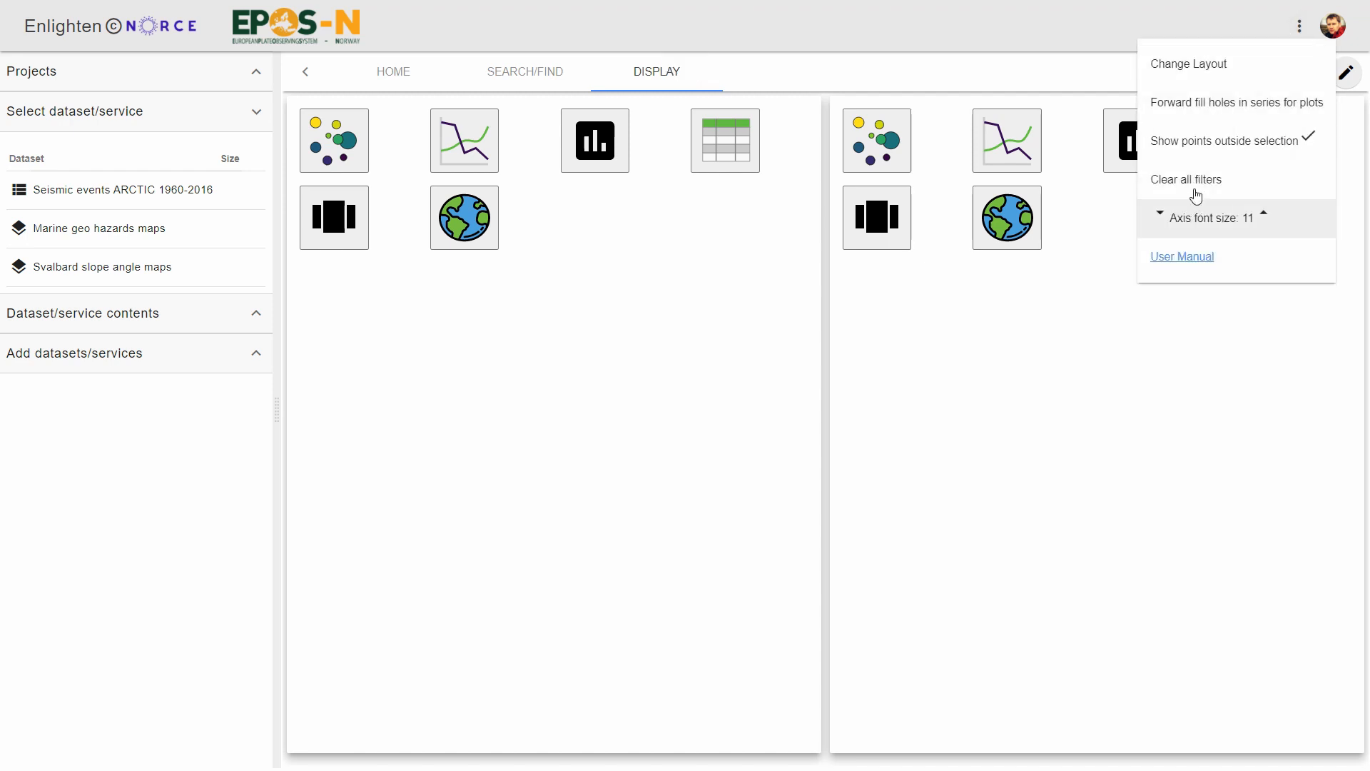
pyautogui.click(1182, 63)
pyautogui.press('Tab')
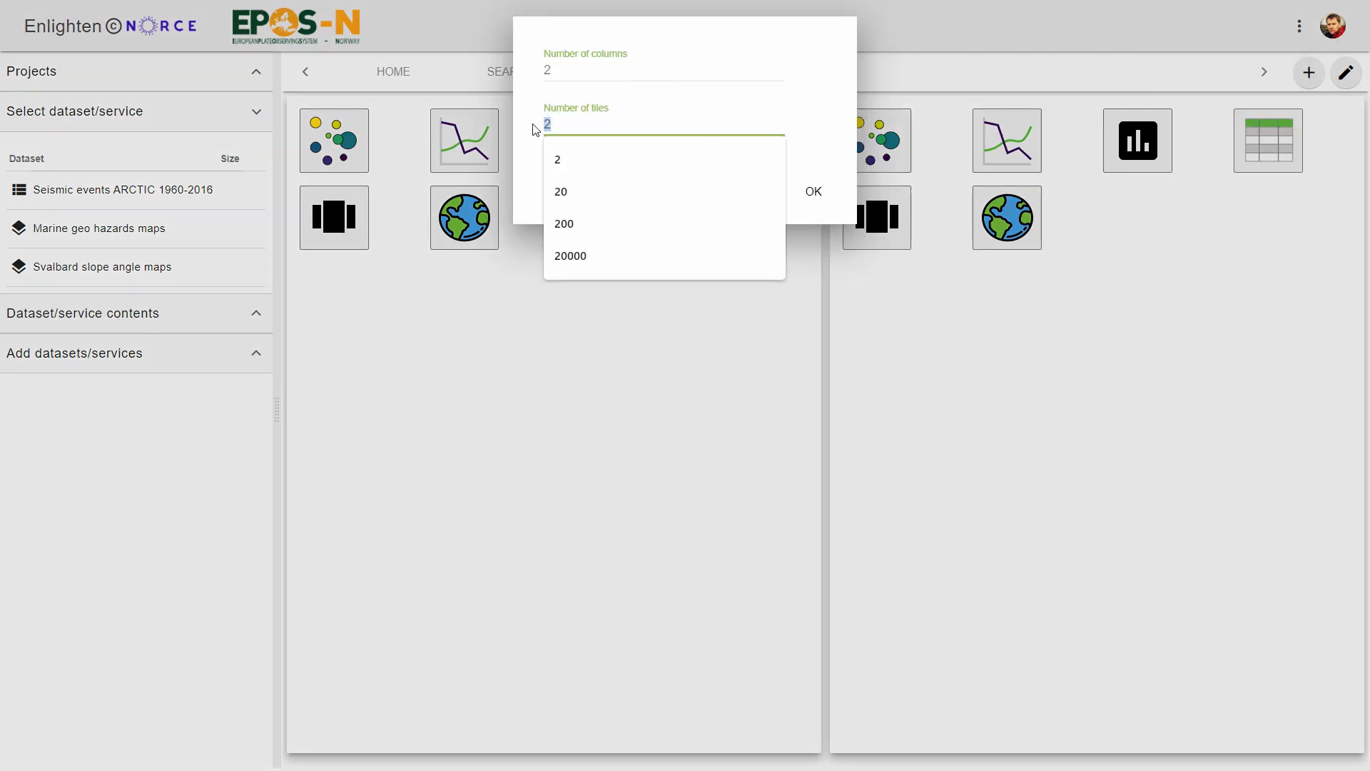
pyautogui.write('3')
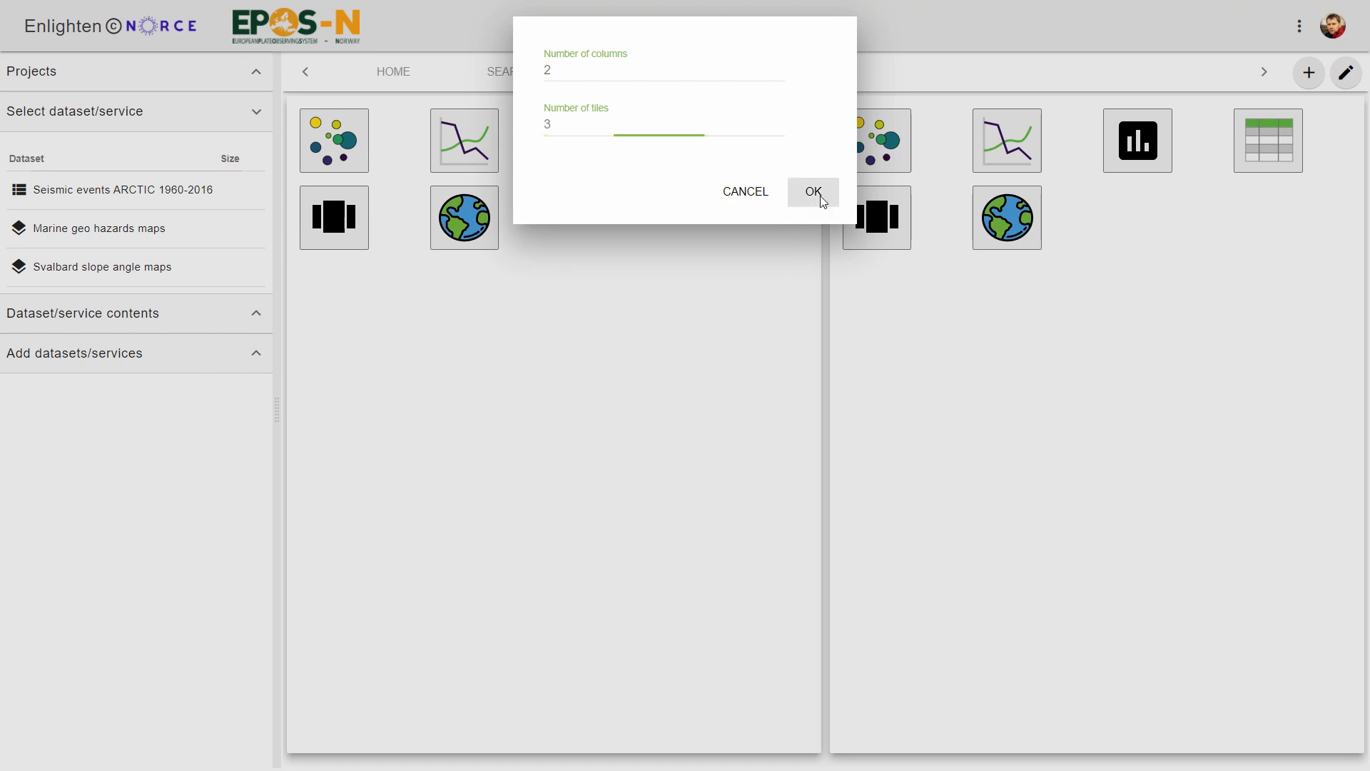
pyautogui.click(815, 191)
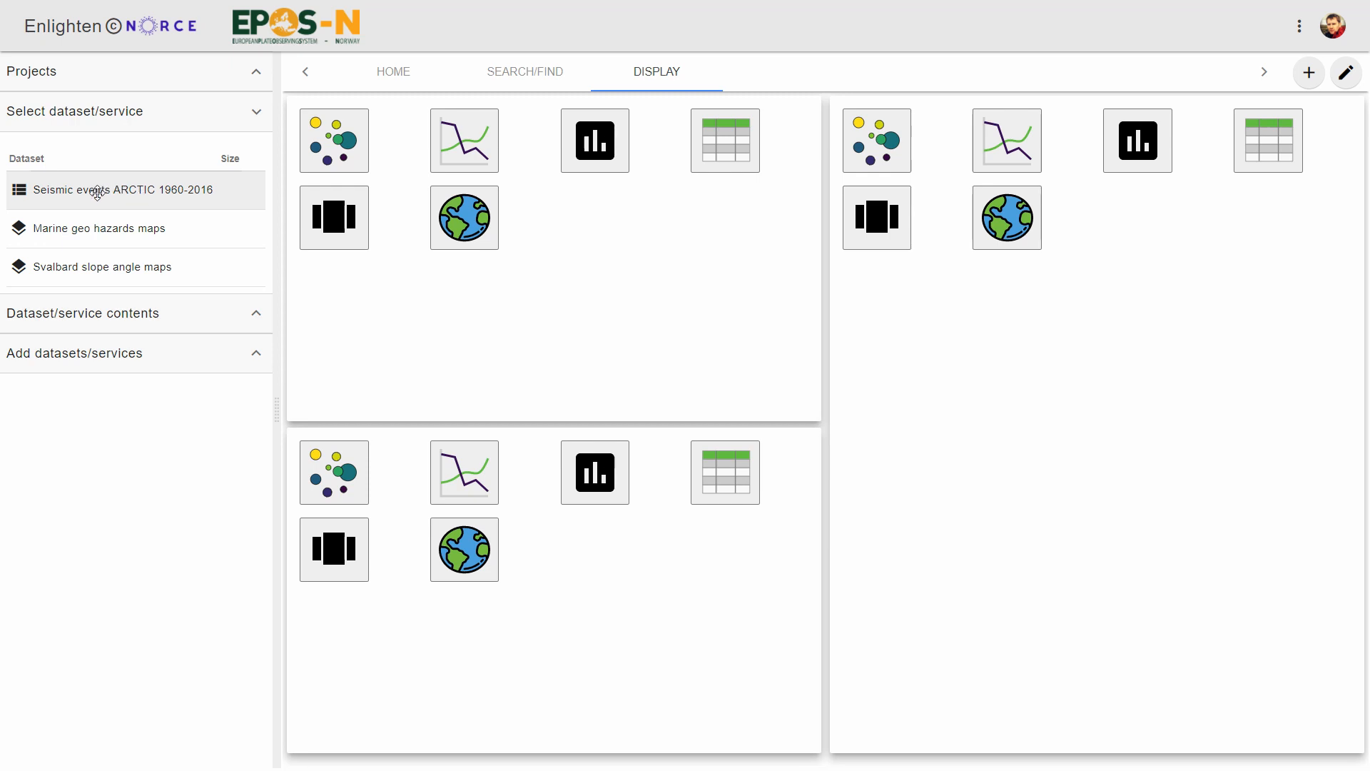
# Create a map in the tall tile and plot the Seismic events ARCTIC 1960-2016 on it by latitude and longitude.
pyautogui.moveTo(97, 191); pyautogui.dragTo(1017, 243)
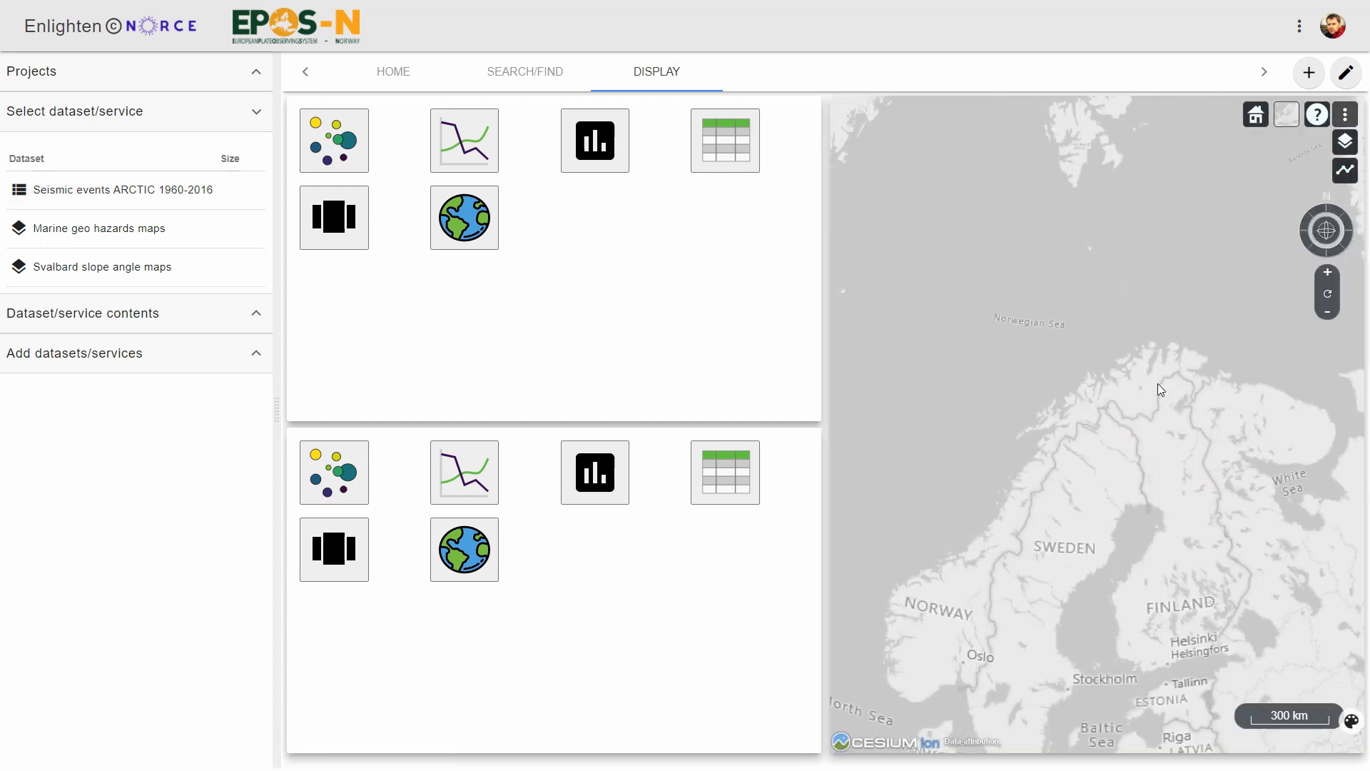
pyautogui.moveTo(1157, 388); pyautogui.dragTo(1169, 512)
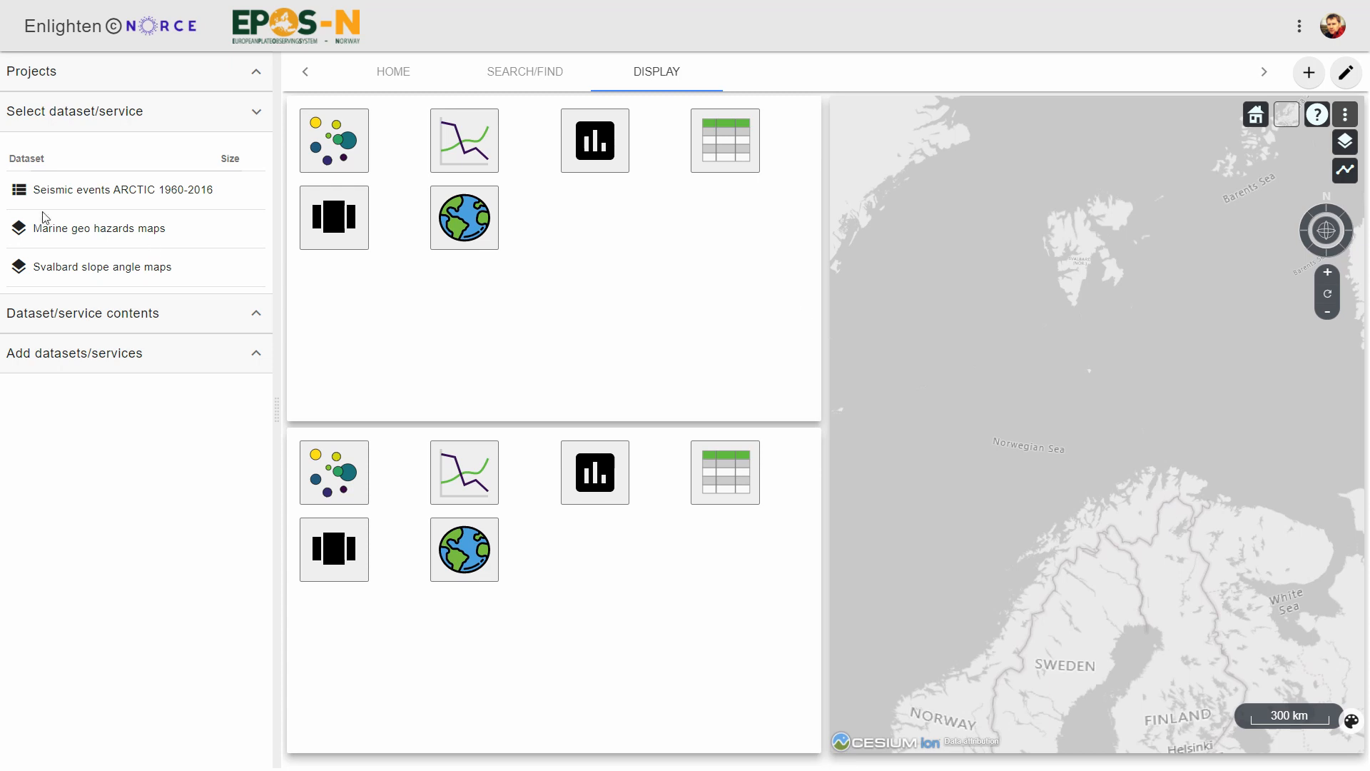
pyautogui.click(92, 190)
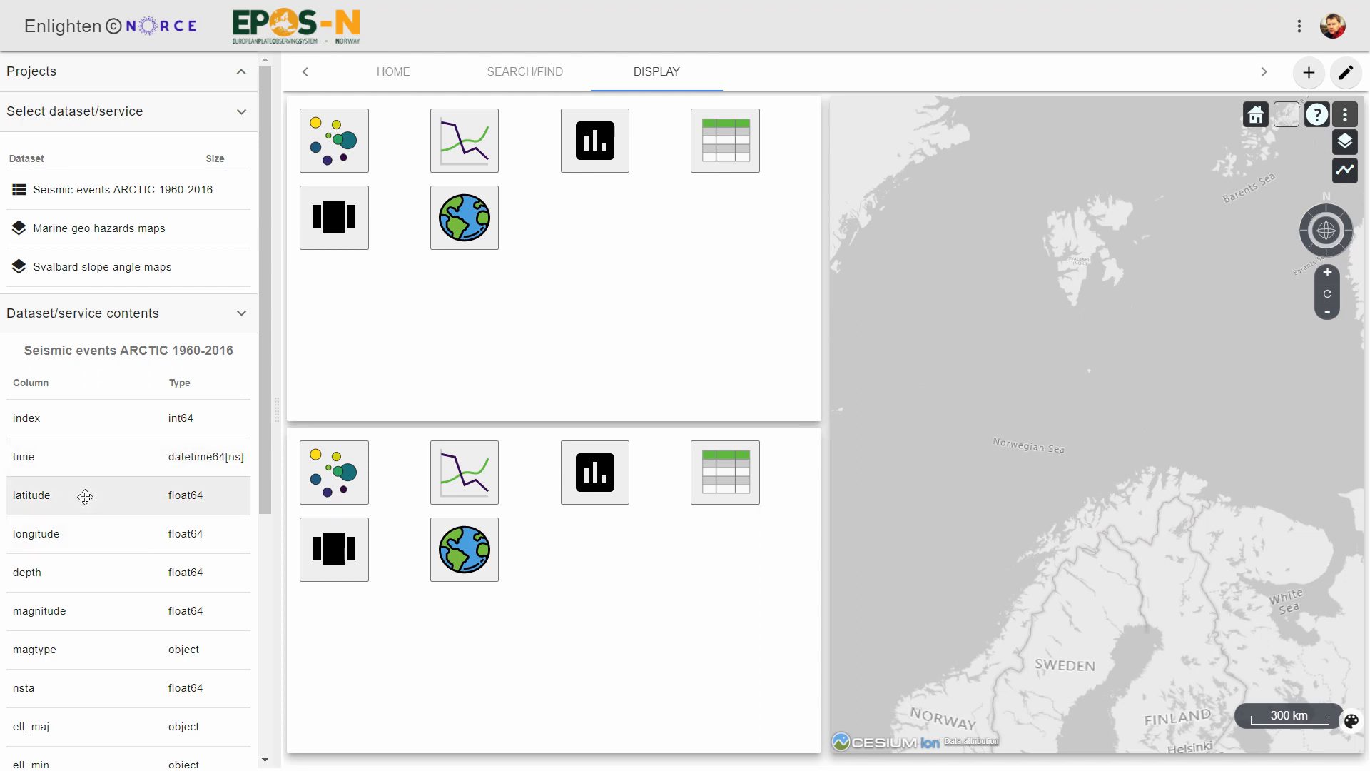
pyautogui.moveTo(85, 495)
pyautogui.mouseDown()
pyautogui.moveTo(1214, 297)
pyautogui.moveTo(991, 110)
pyautogui.moveTo(906, 131)
pyautogui.mouseUp()
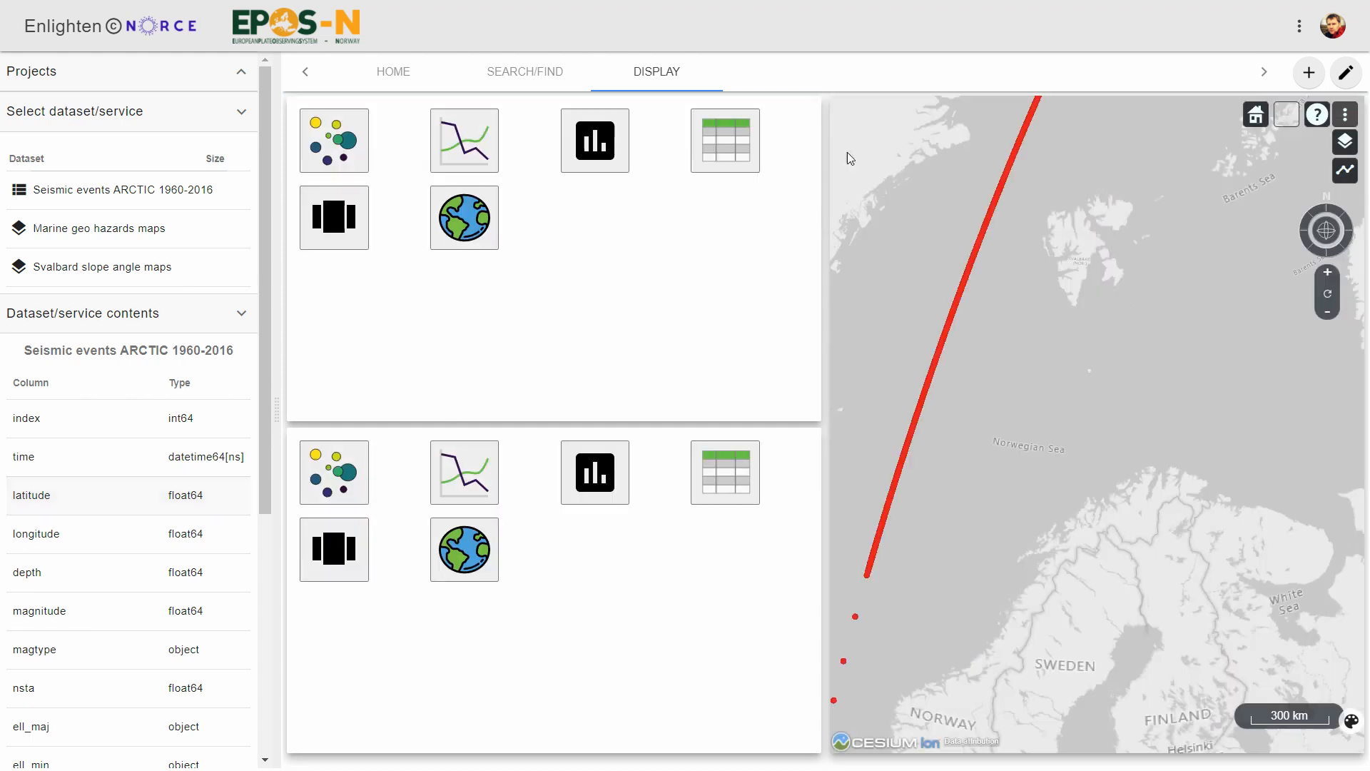
pyautogui.moveTo(87, 536); pyautogui.dragTo(1331, 712)
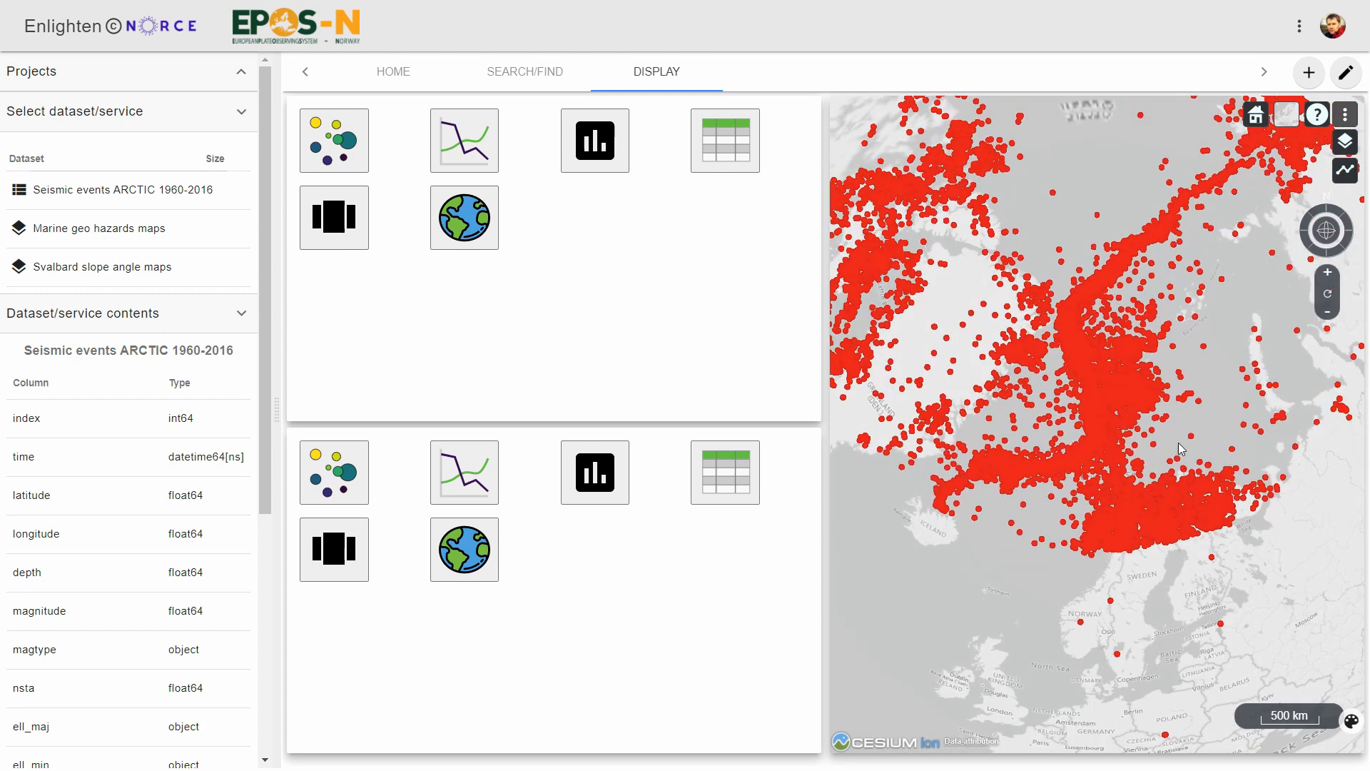
pyautogui.moveTo(1227, 380); pyautogui.dragTo(1168, 397)
pyautogui.scroll(3, 1174, 439)
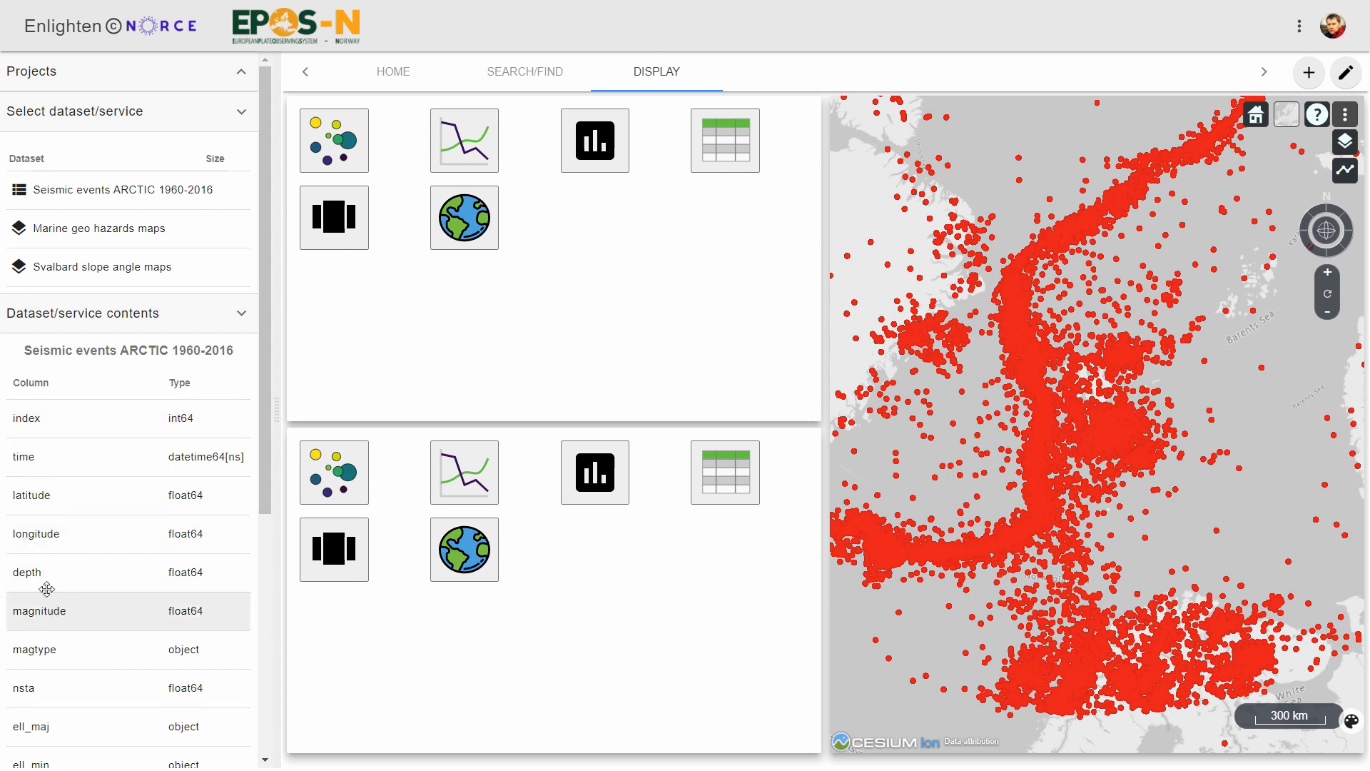
# Color the plotted seismic events by depth and scale their point size by magnitude.
pyautogui.moveTo(40, 571); pyautogui.dragTo(1076, 137)
pyautogui.moveTo(55, 617); pyautogui.dragTo(1323, 135)
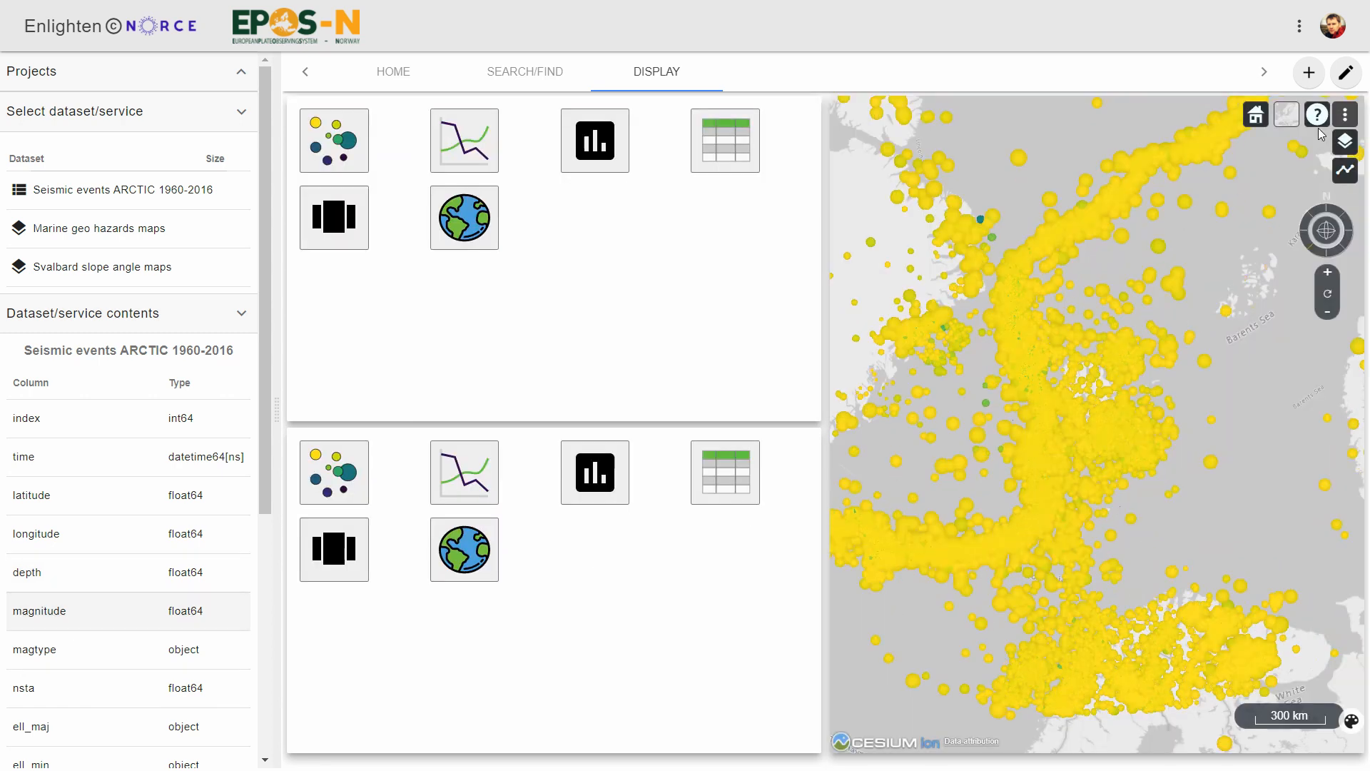
pyautogui.moveTo(1182, 528); pyautogui.dragTo(1190, 405)
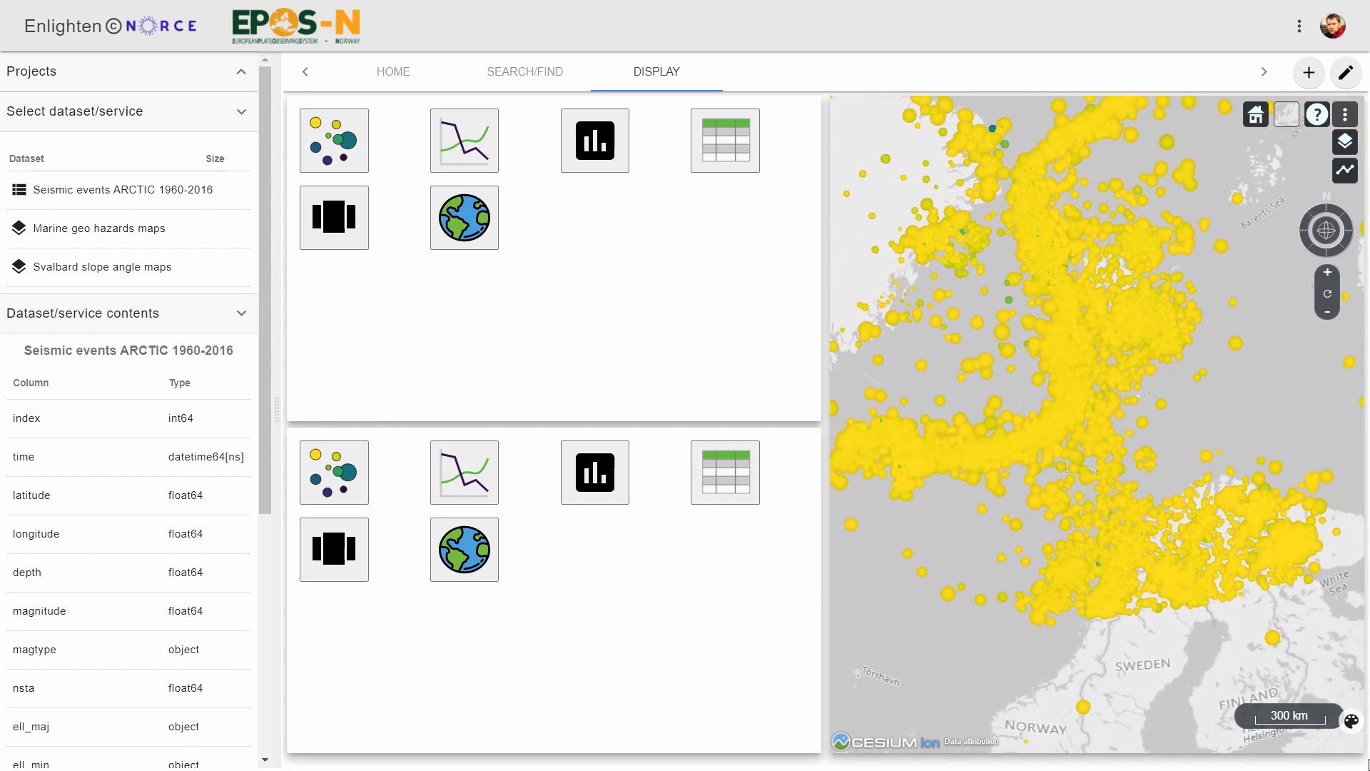
# Show the map legend and set the depth color scale's maximum to 50.
pyautogui.click(1351, 720)
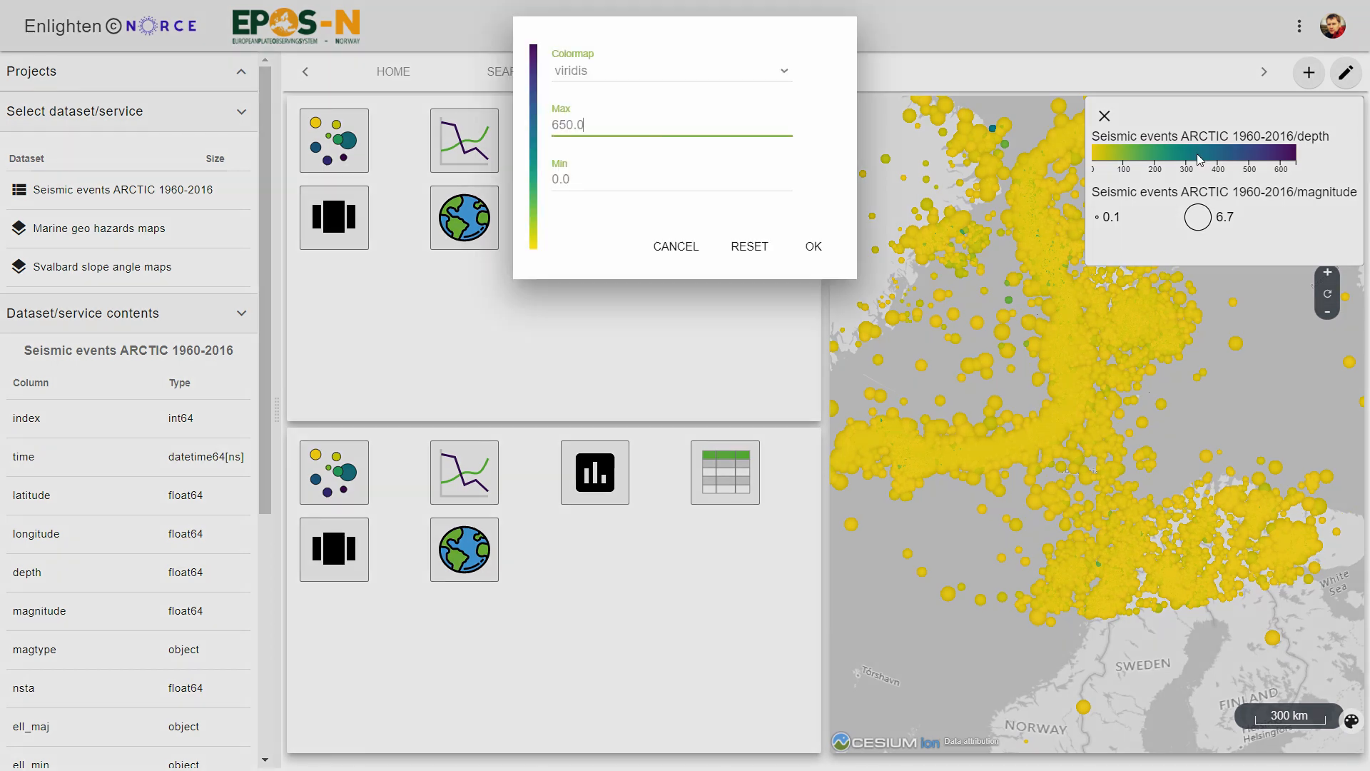
pyautogui.click(1203, 167)
pyautogui.moveTo(602, 116); pyautogui.dragTo(527, 139)
pyautogui.write('50')
pyautogui.click(815, 250)
# Set the maximum of the magnitude point-size scale to 10.
pyautogui.click(1197, 217)
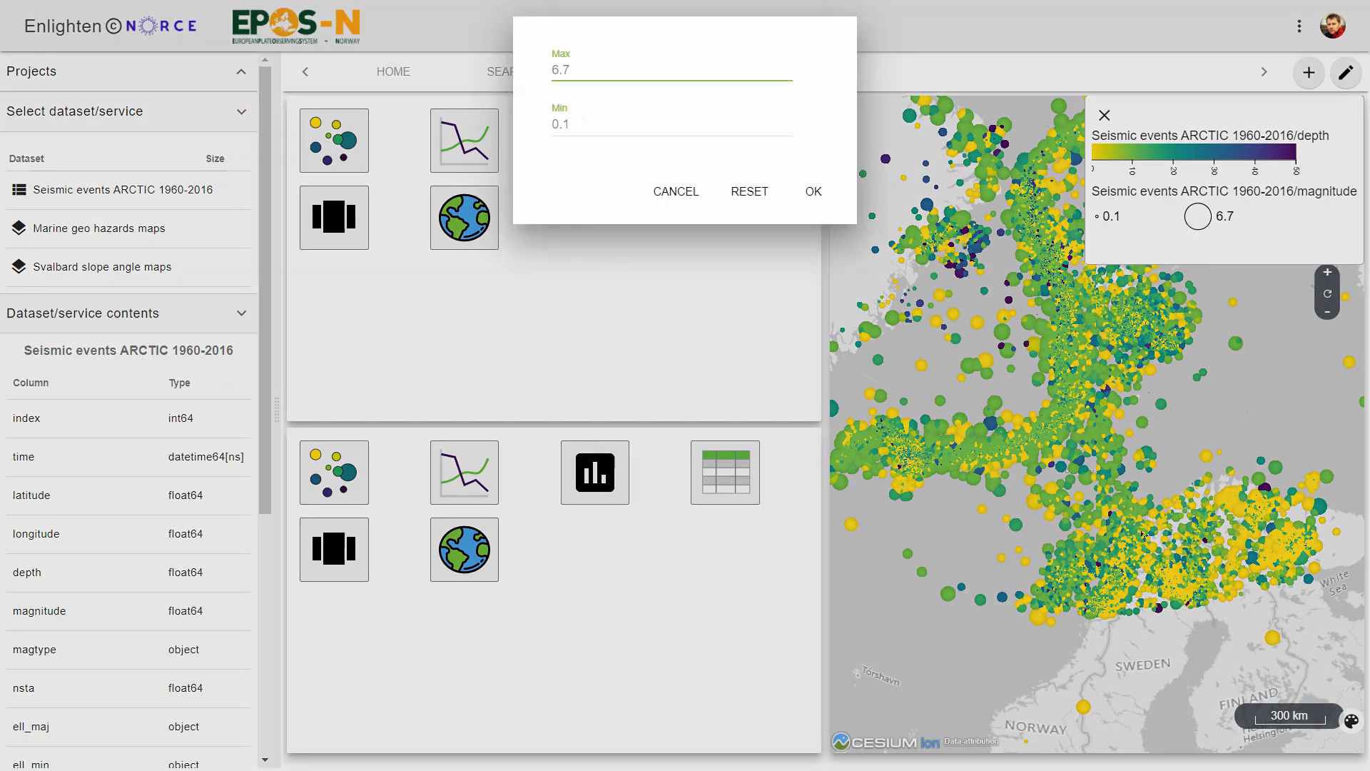
pyautogui.moveTo(590, 72); pyautogui.dragTo(548, 72)
pyautogui.write('10')
pyautogui.click(812, 194)
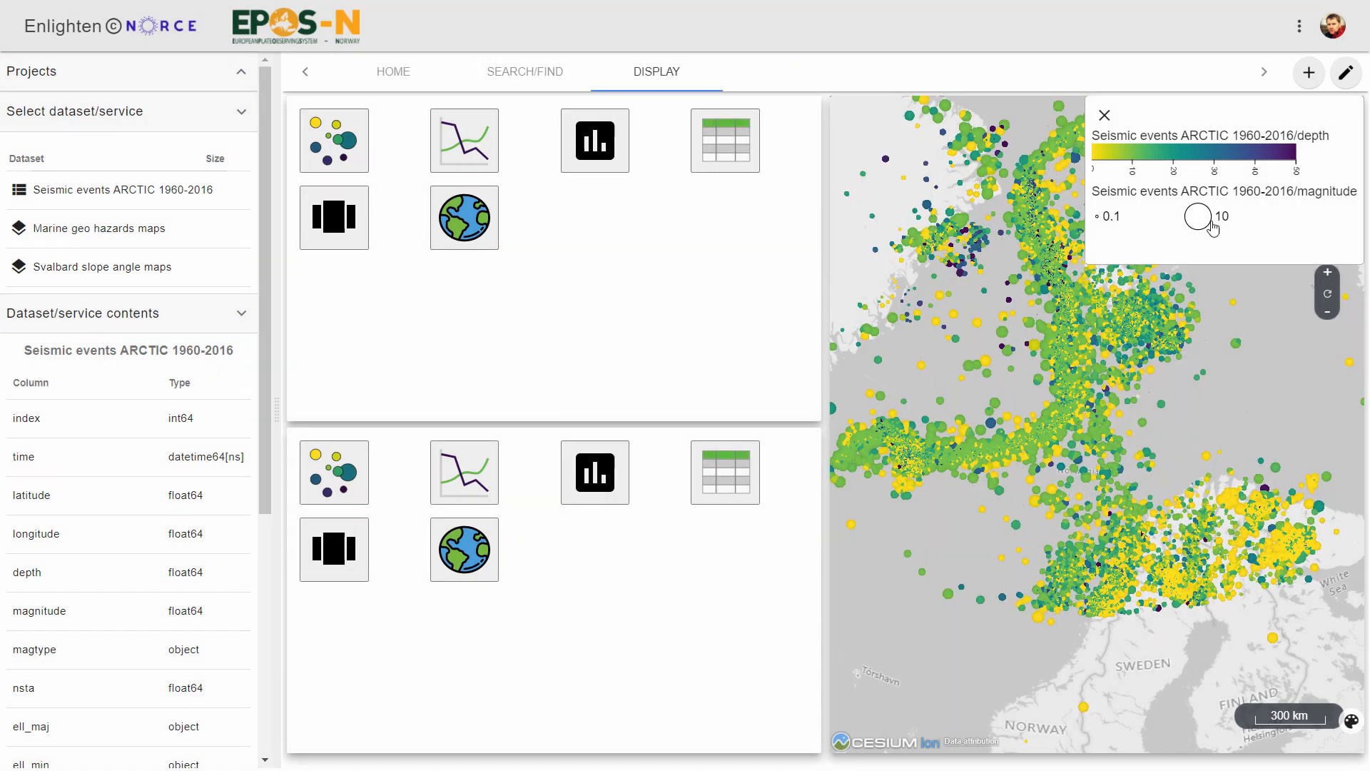
# Set the maximum of the magnitude point-size scale to 15 and close the map legend.
pyautogui.click(1200, 218)
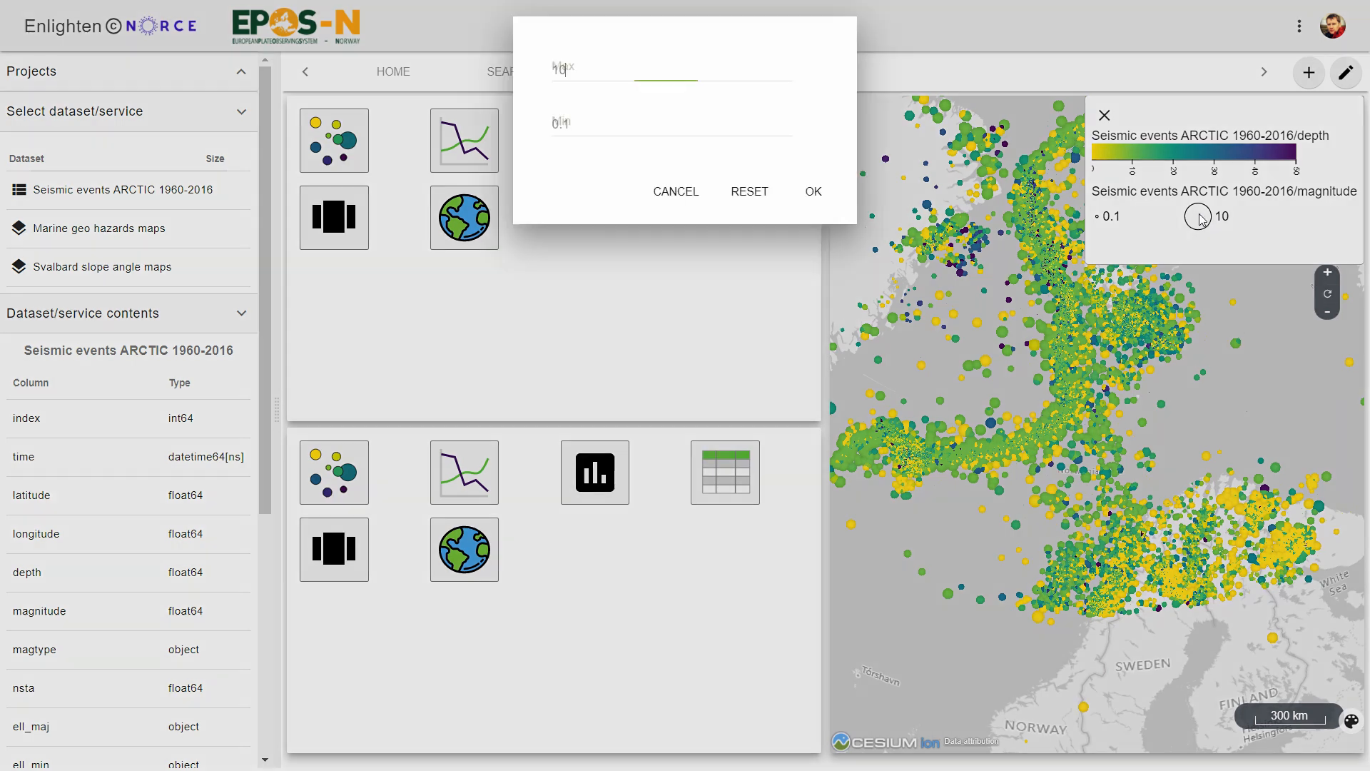
pyautogui.doubleClick(549, 72)
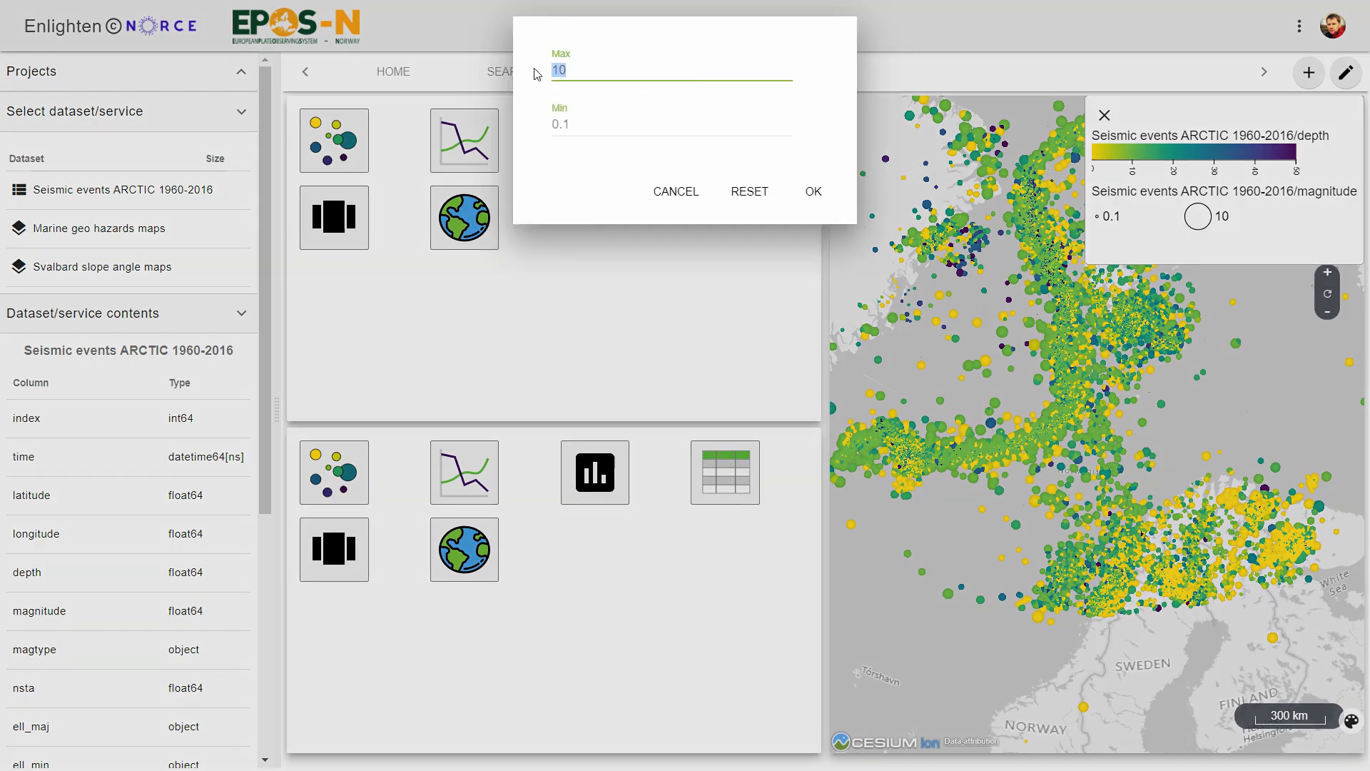
pyautogui.write('15')
pyautogui.click(828, 199)
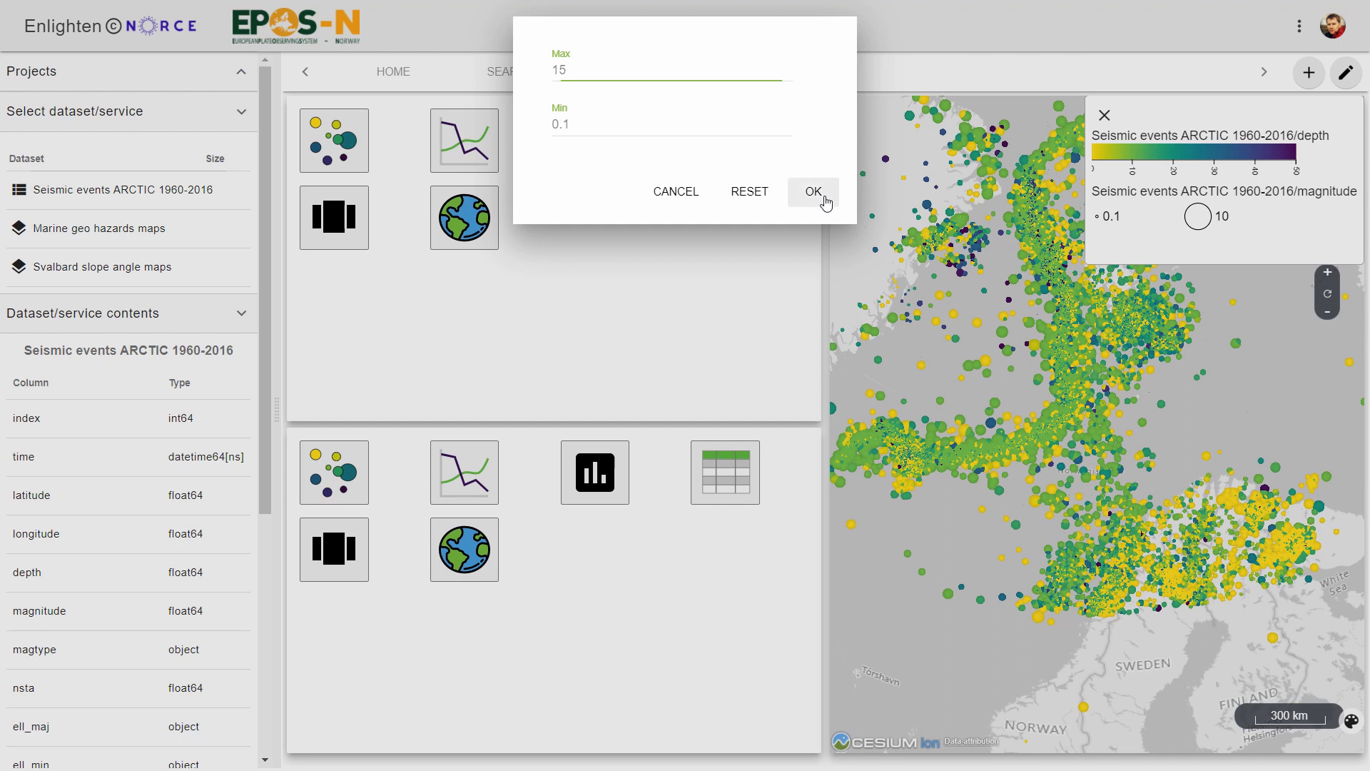
pyautogui.click(1104, 115)
# Examine the seismic events around Longyearbyen and Isfjorden on the map.
pyautogui.scroll(5, 1125, 318)
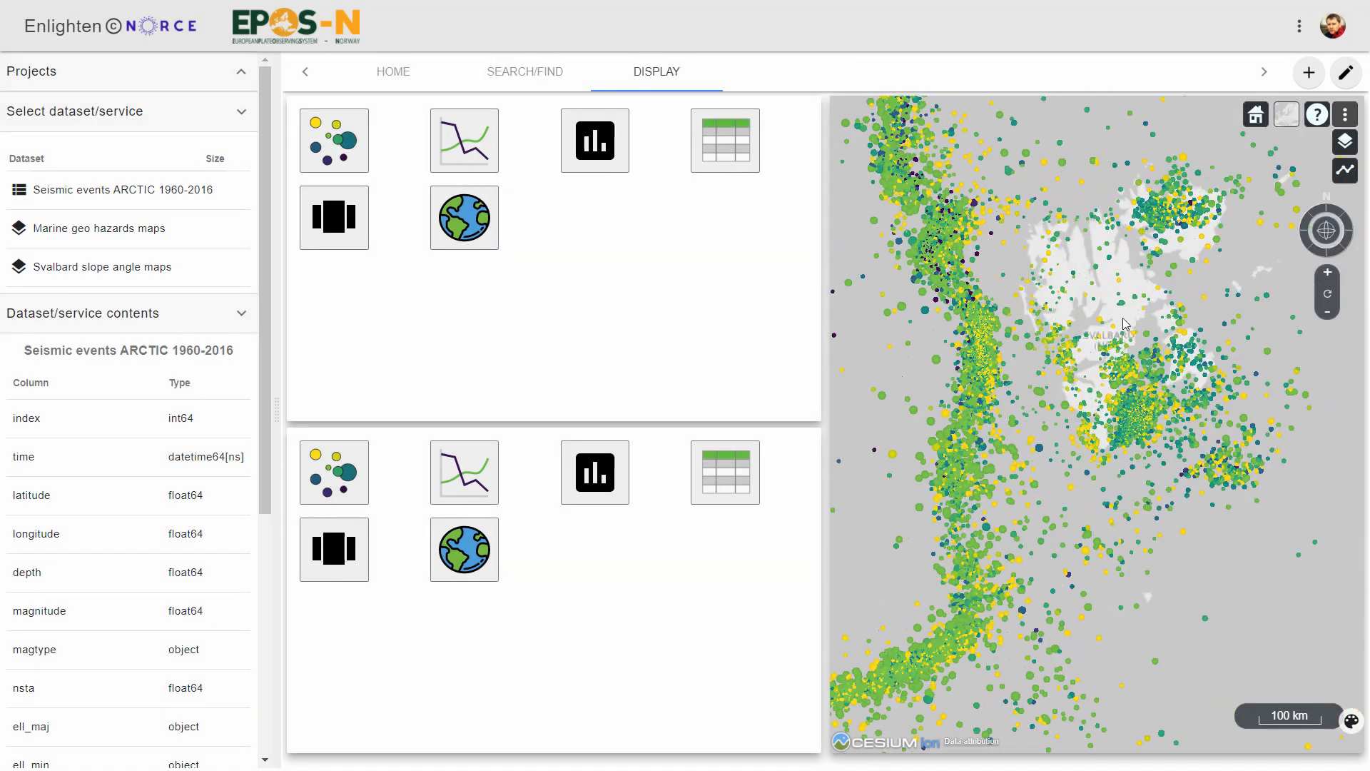
pyautogui.scroll(3, 1099, 326)
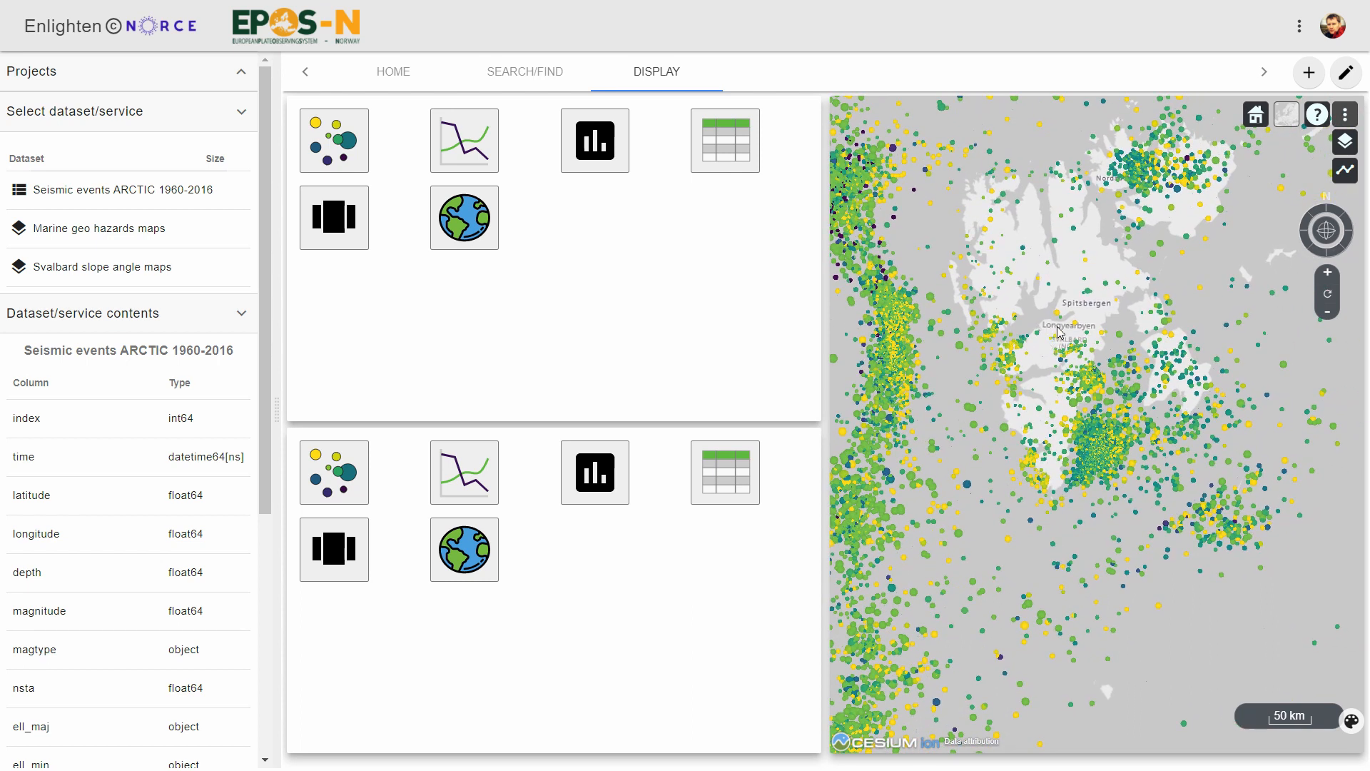
pyautogui.scroll(4, 1057, 339)
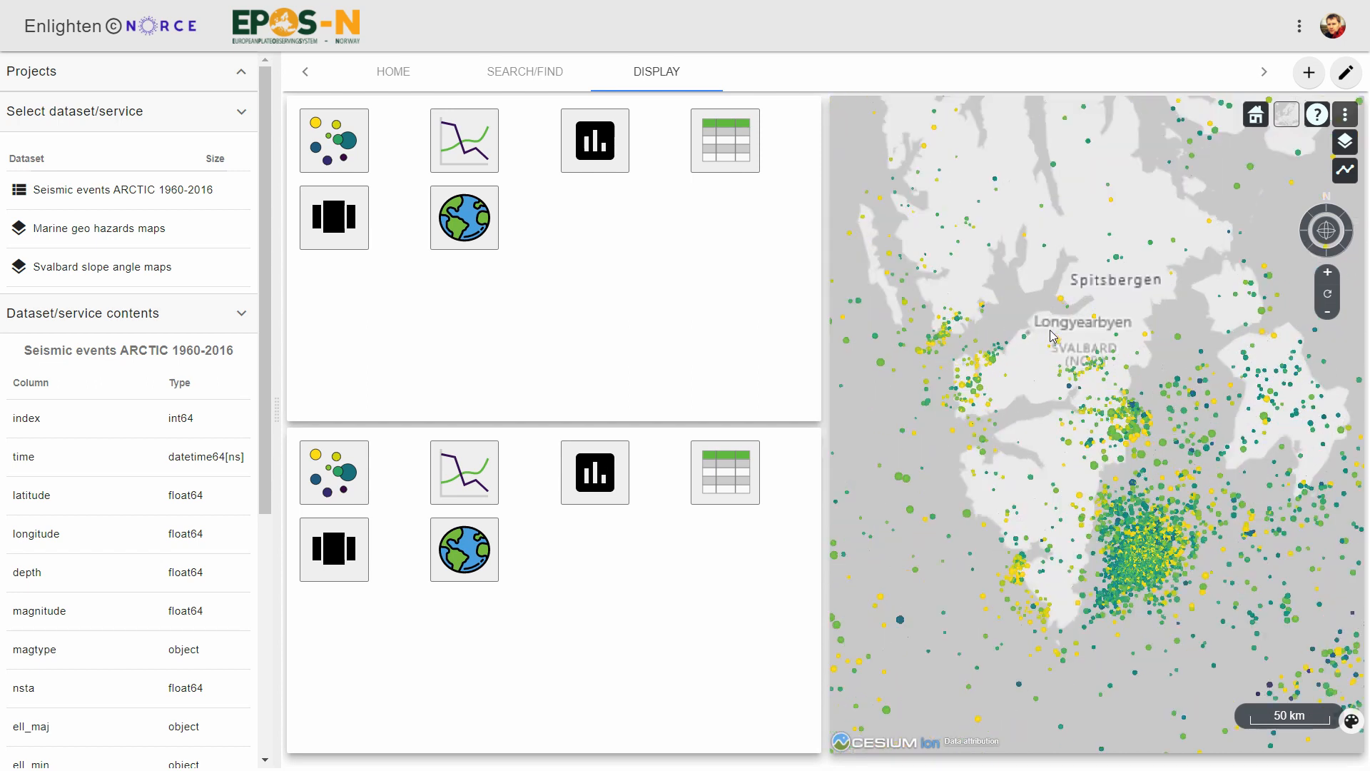
pyautogui.scroll(3, 1049, 354)
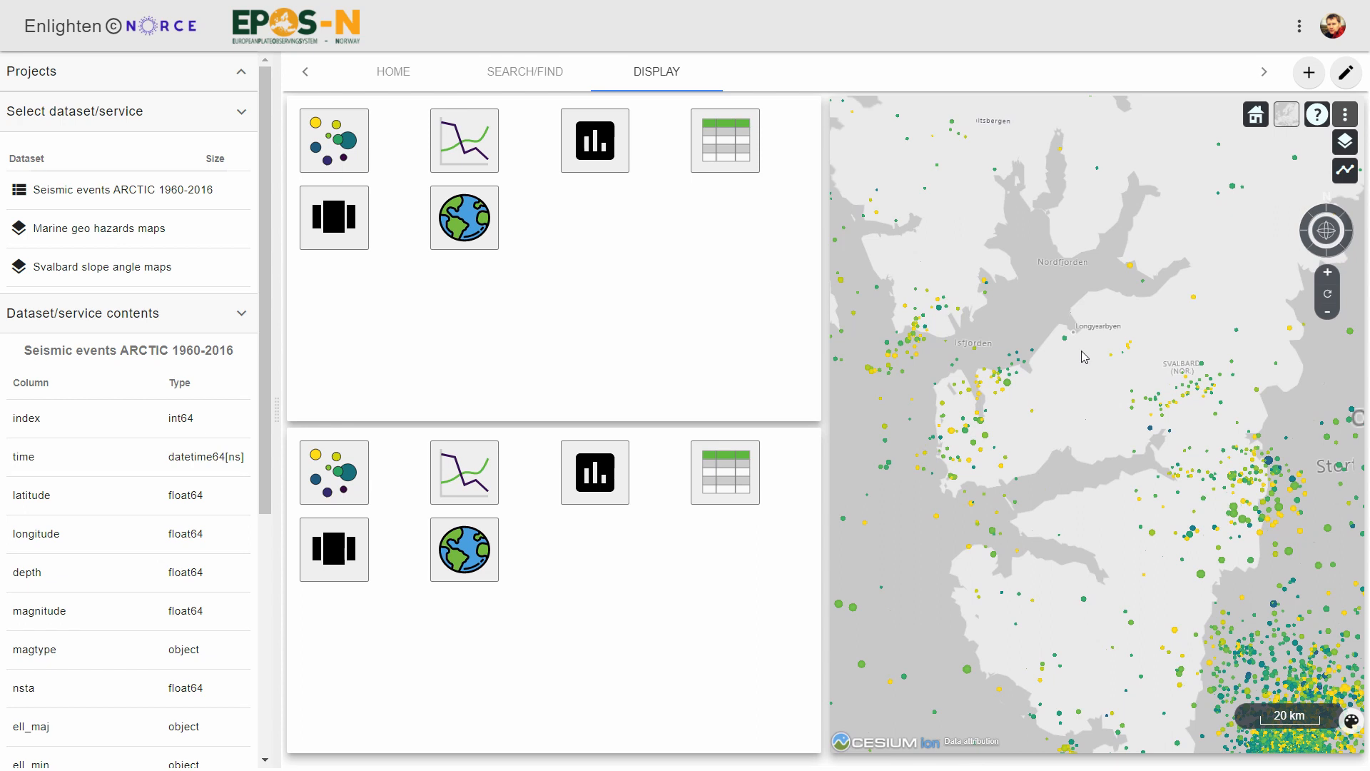
pyautogui.moveTo(1090, 348); pyautogui.dragTo(1113, 377)
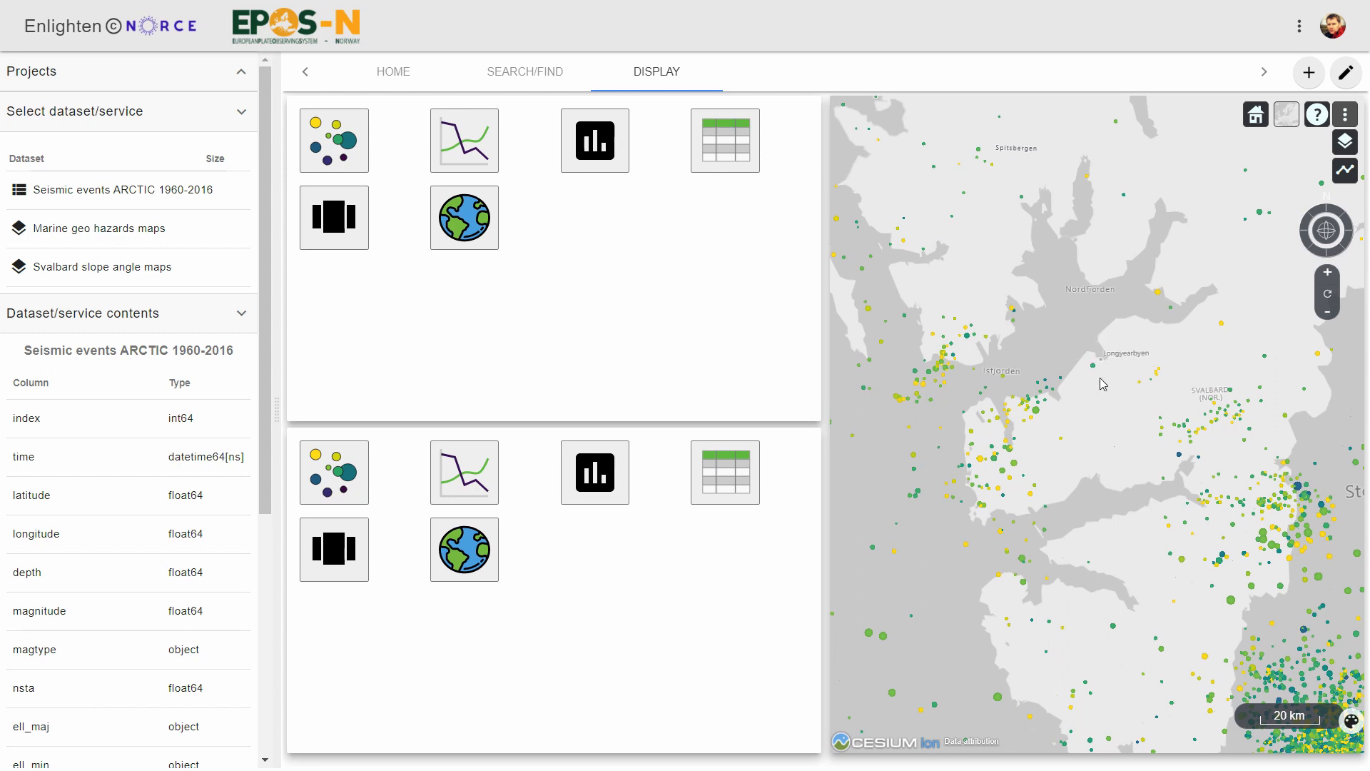
pyautogui.moveTo(1115, 370)
pyautogui.mouseDown()
pyautogui.moveTo(1100, 366)
pyautogui.moveTo(1115, 383)
pyautogui.mouseUp()
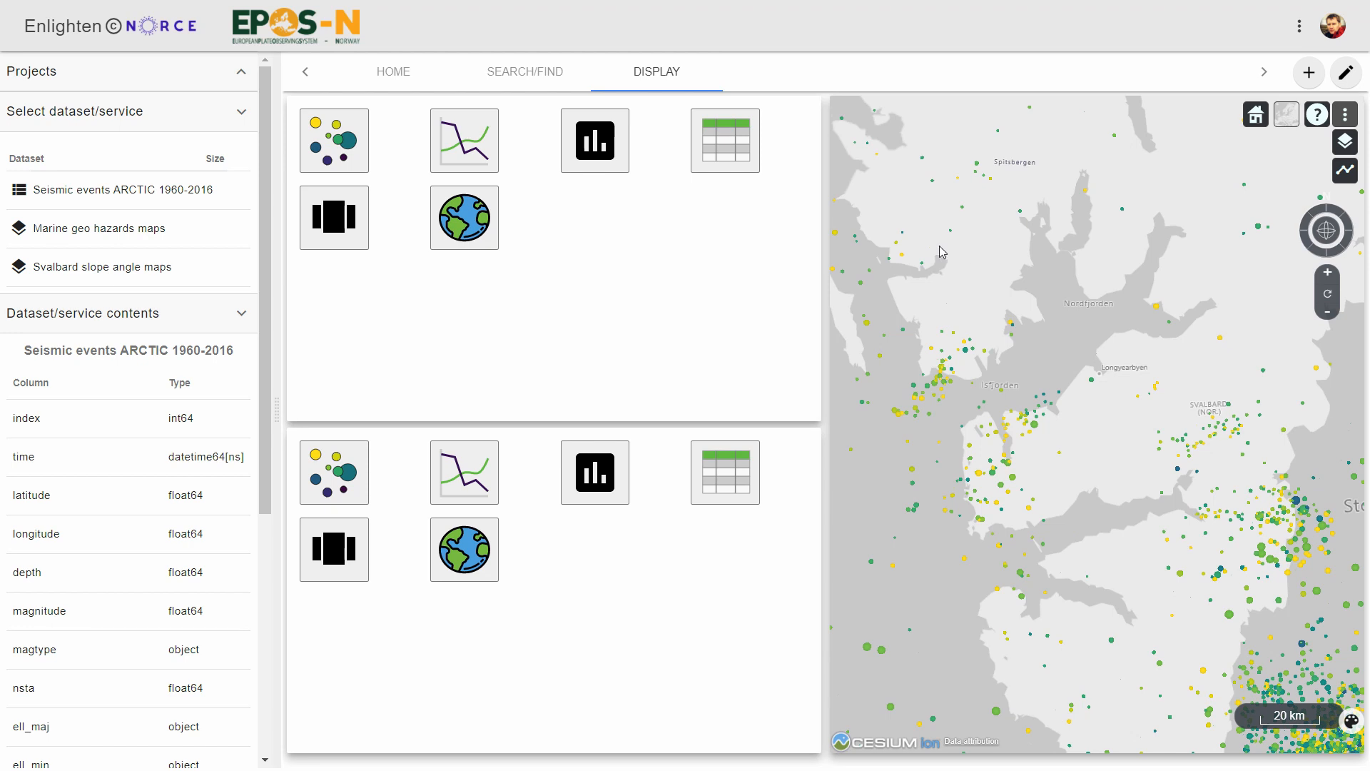
# Create a scatter plot of magnitude against time in the lower tile and a table of Seismic events ARCTIC 1960-2016 in the upper tile.
pyautogui.click(345, 480)
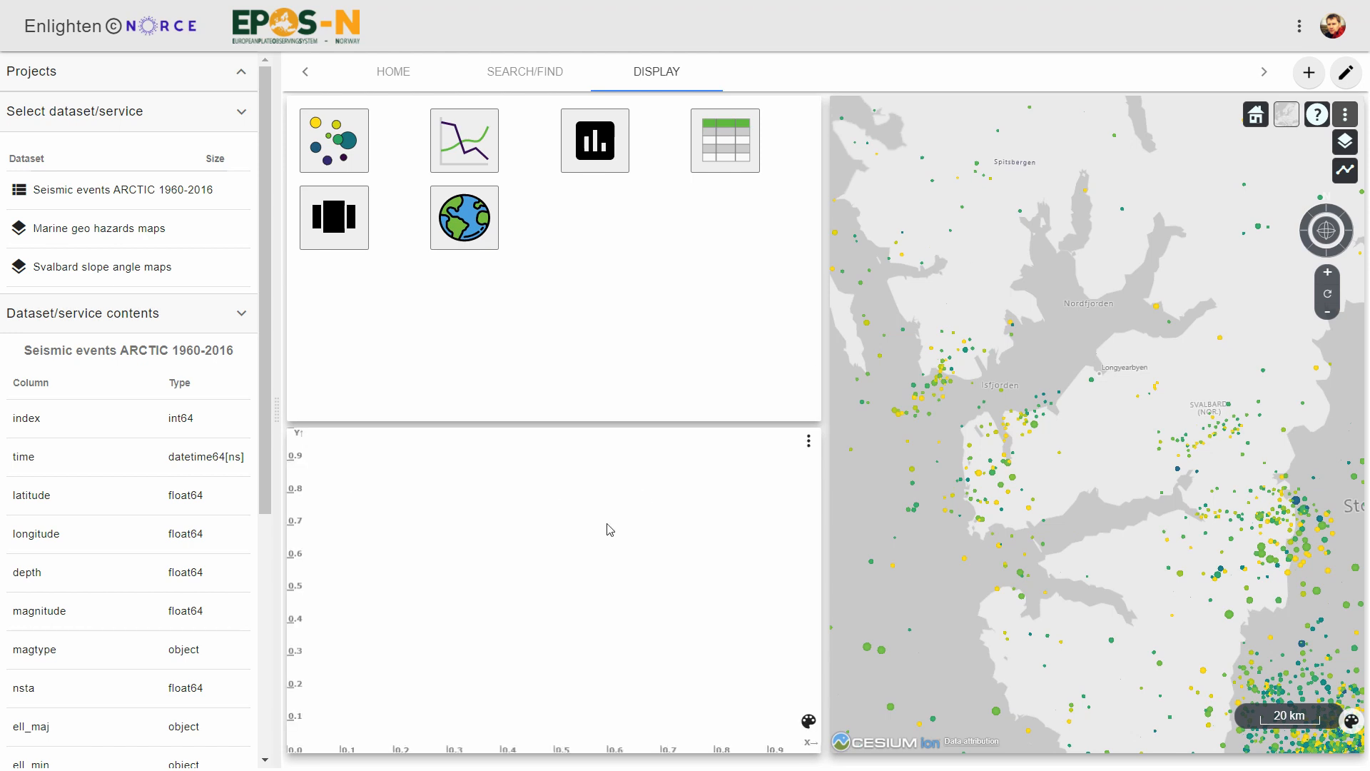
pyautogui.moveTo(36, 457); pyautogui.dragTo(761, 740)
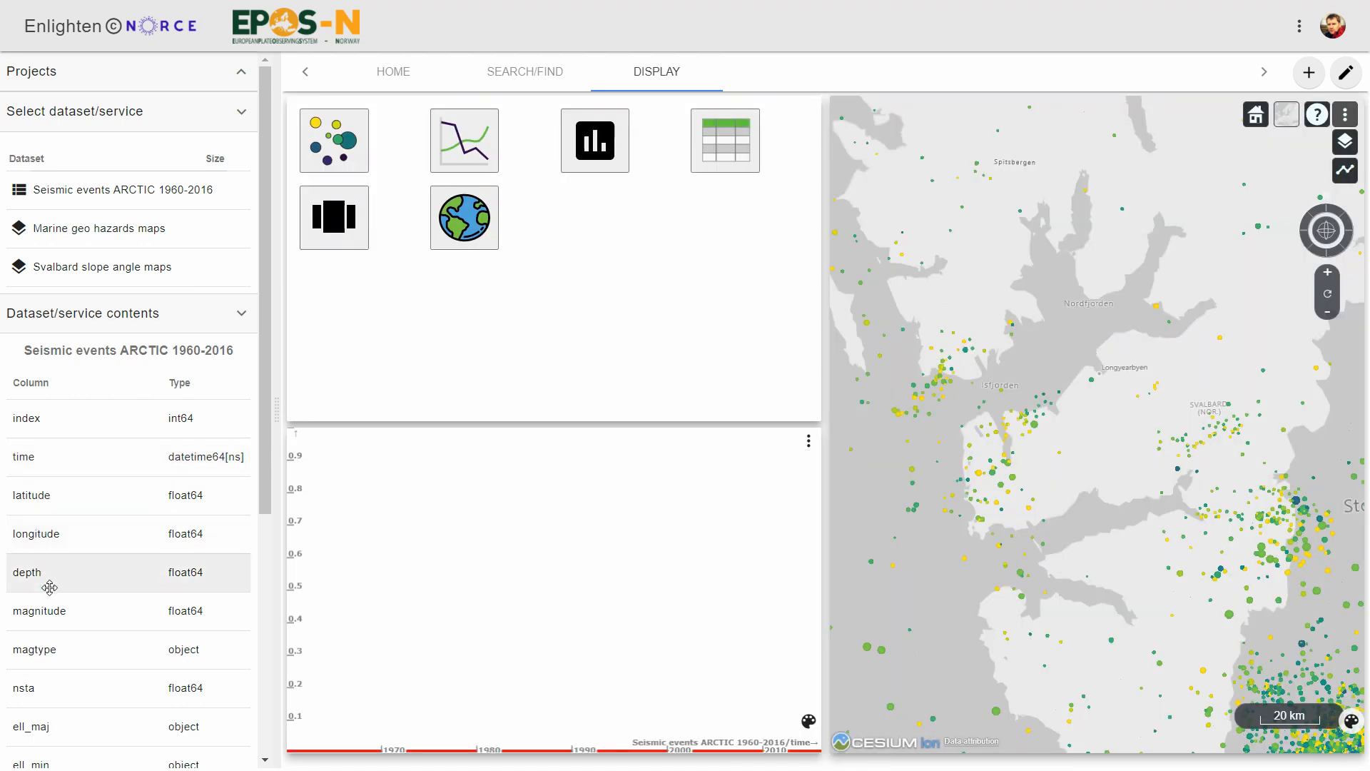
pyautogui.moveTo(52, 613); pyautogui.dragTo(355, 480)
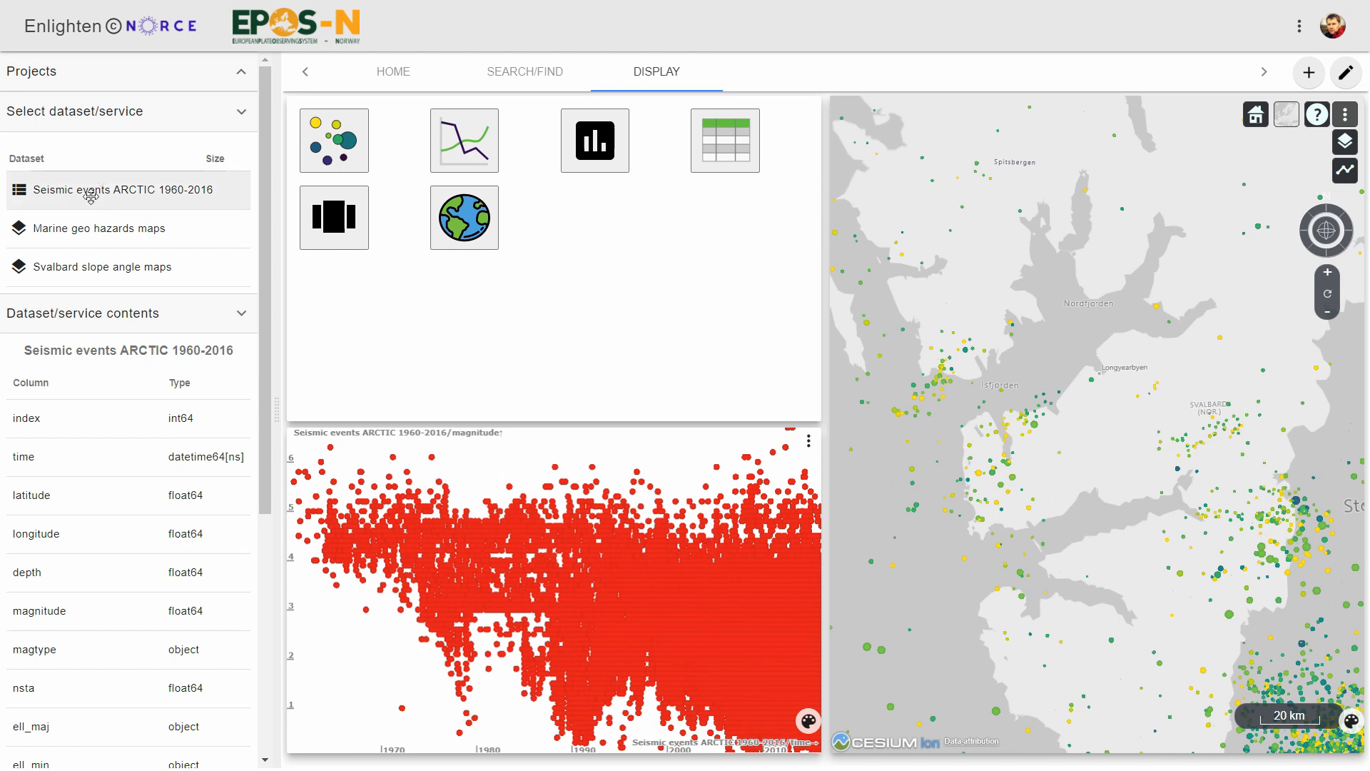
pyautogui.moveTo(92, 191); pyautogui.dragTo(598, 225)
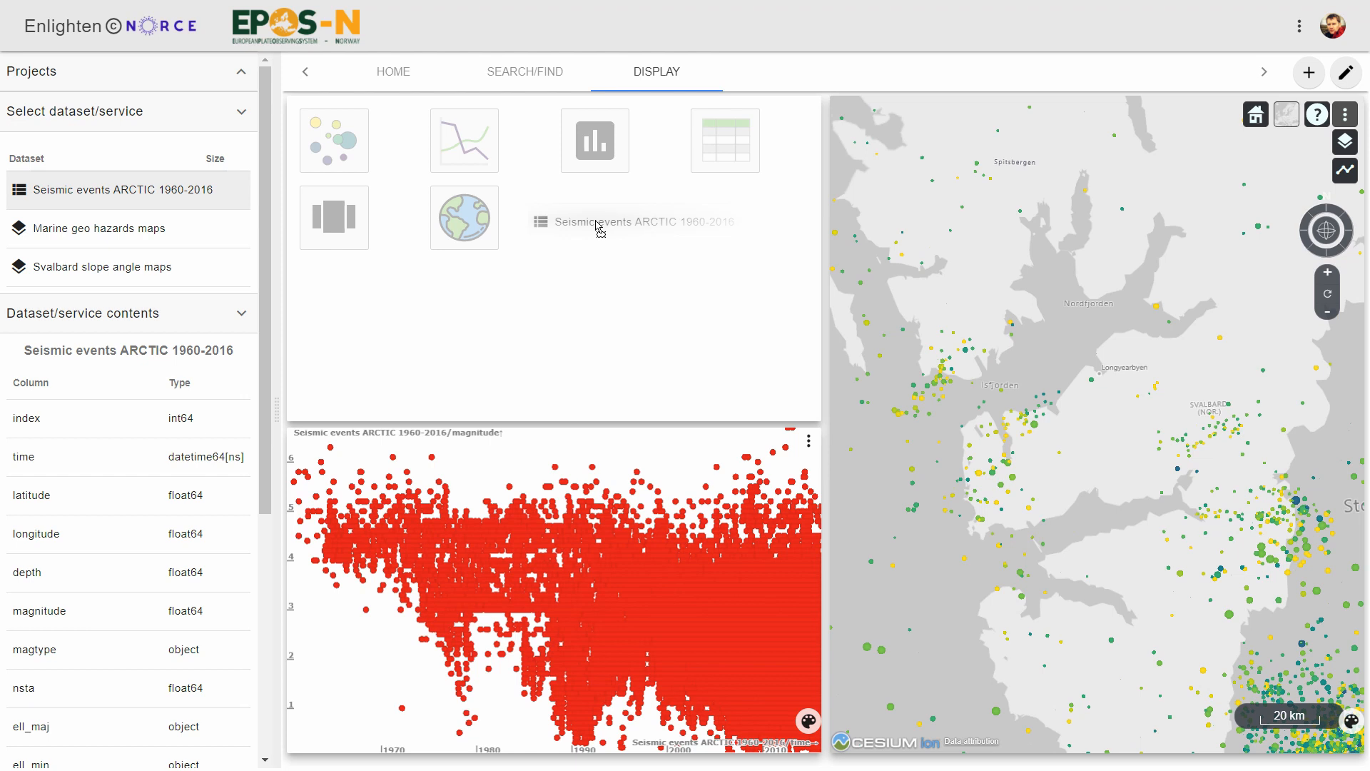
pyautogui.moveTo(599, 226); pyautogui.dragTo(598, 227)
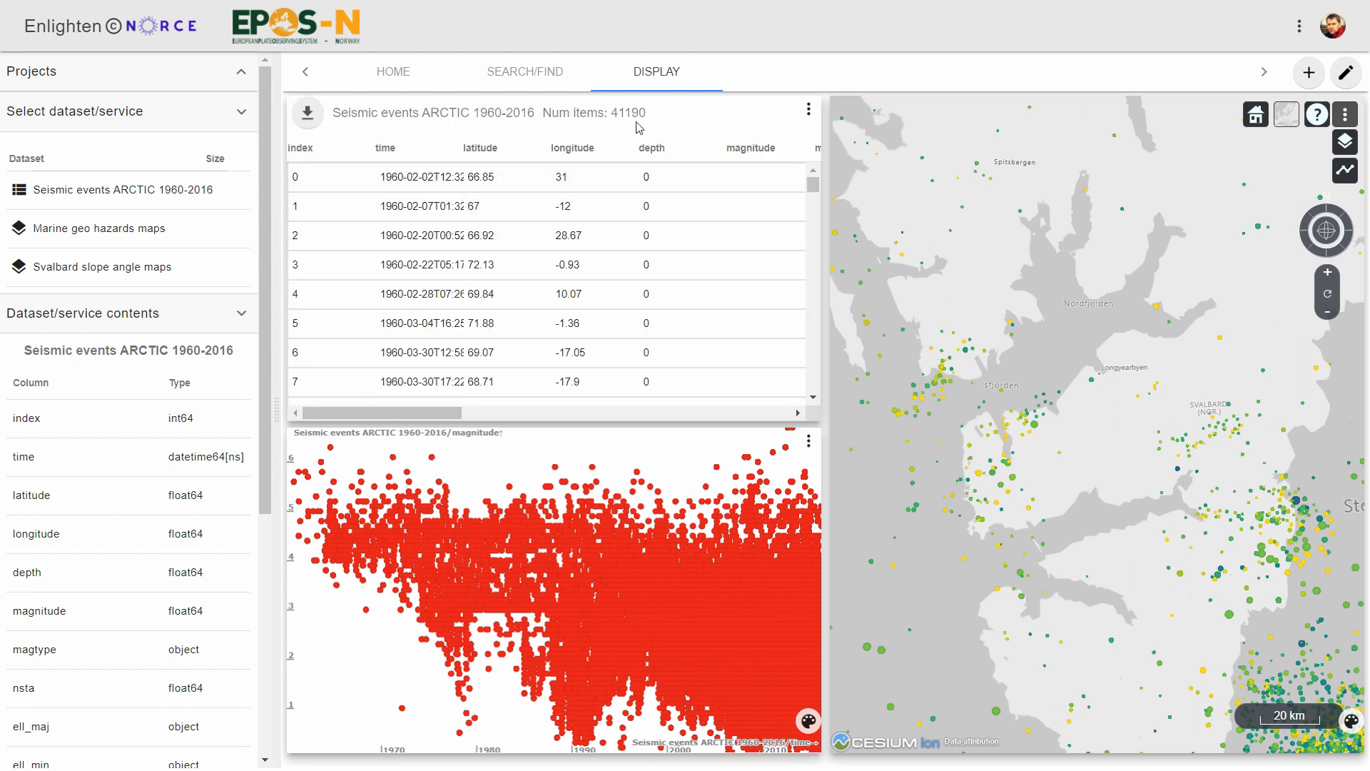
# Select the seismic events on the map within a rectangle covering Isfjorden, Longyearbyen and the land west of Storfjorden.
pyautogui.moveTo(1160, 427); pyautogui.dragTo(1118, 442)
pyautogui.scroll(-4, 1160, 449)
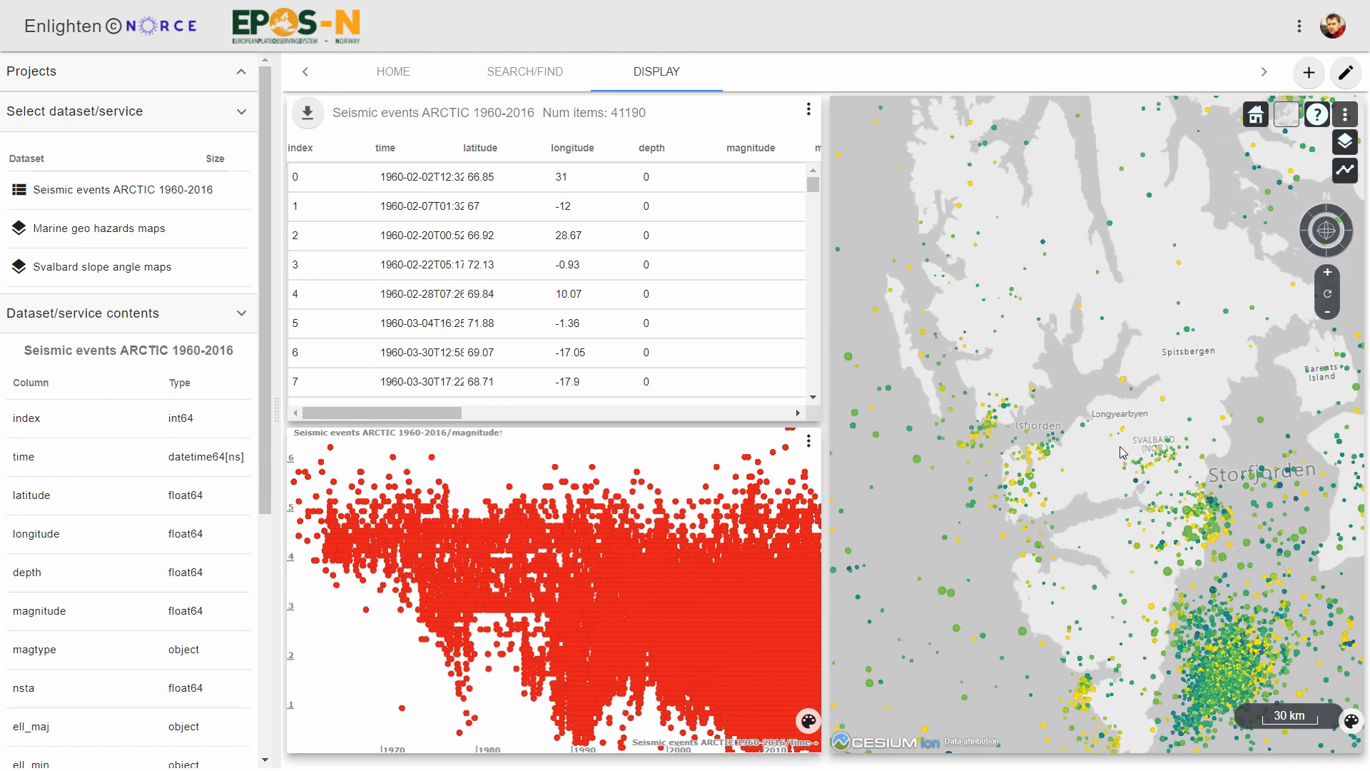
pyautogui.moveTo(999, 301); pyautogui.dragTo(996, 234)
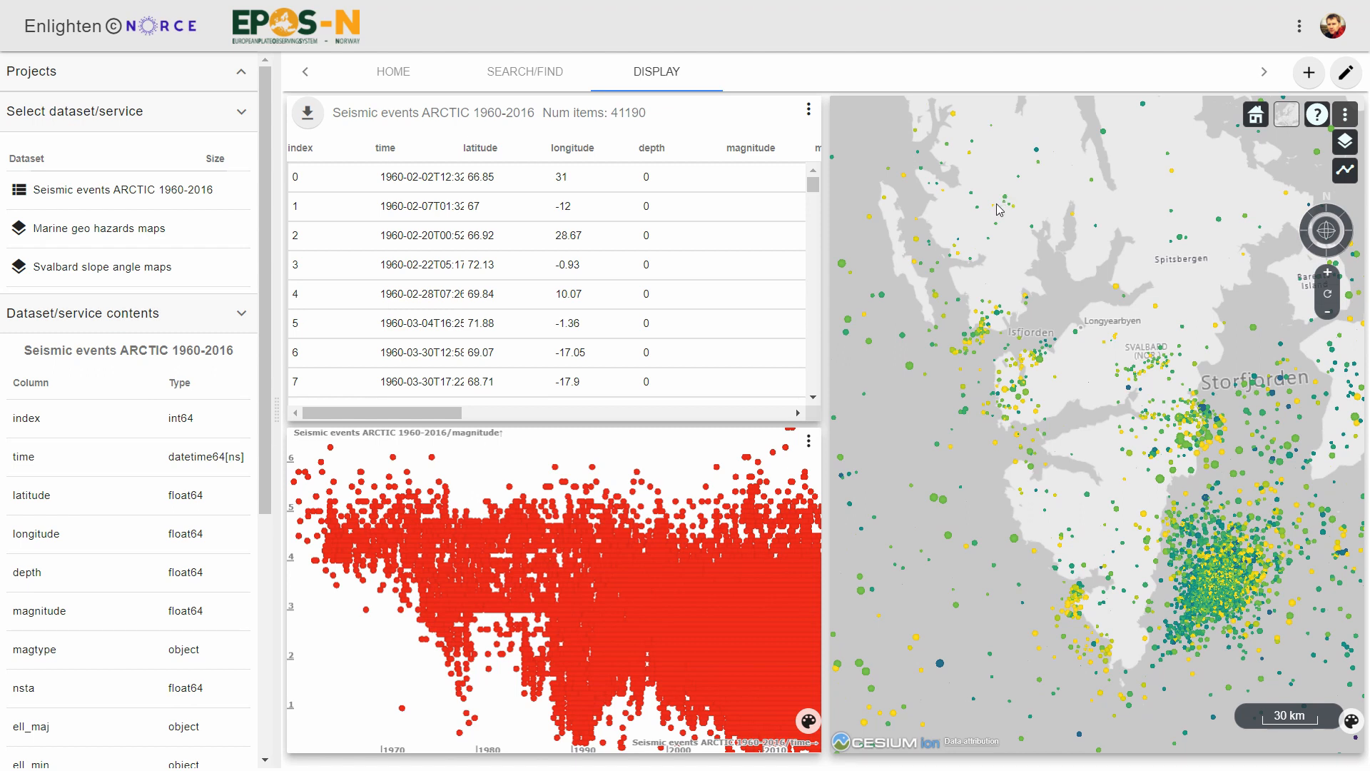
pyautogui.moveTo(964, 218); pyautogui.dragTo(1214, 456)
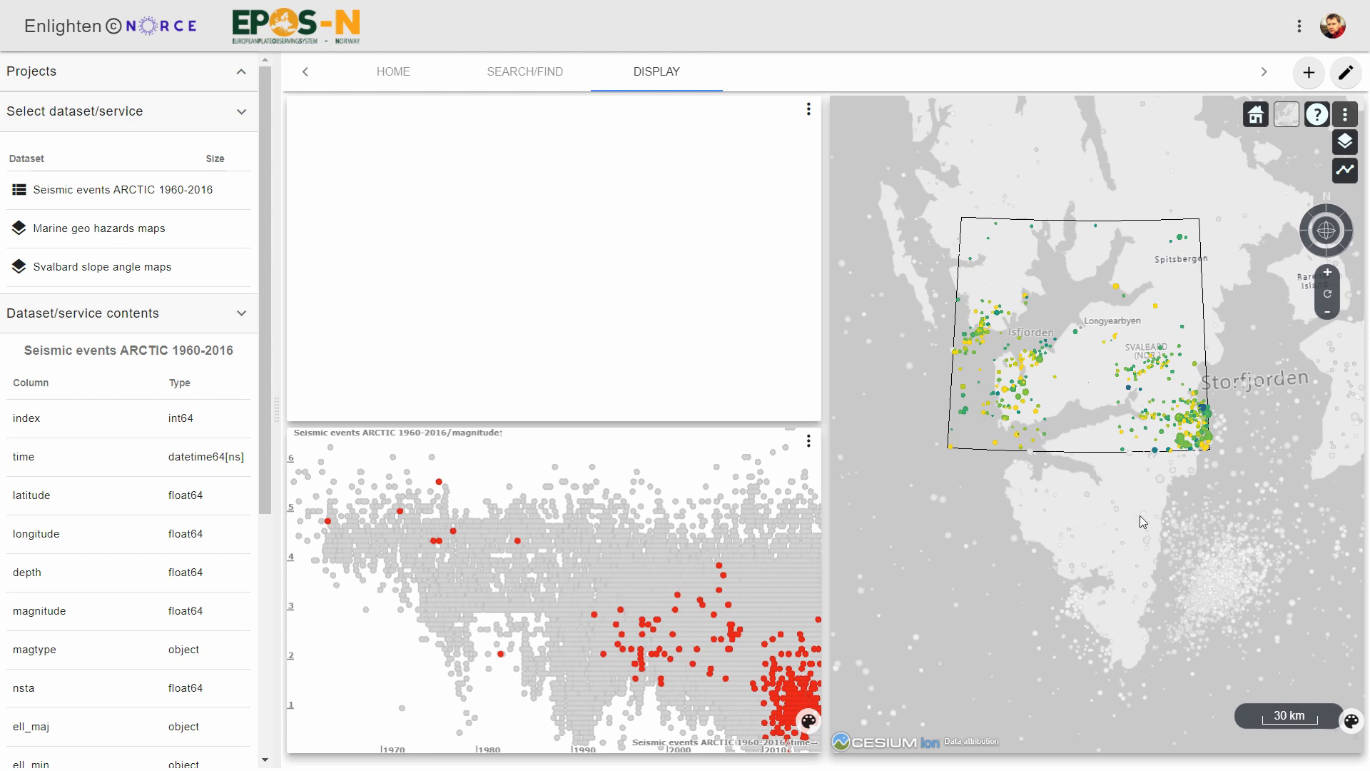
pyautogui.moveTo(1127, 496); pyautogui.dragTo(1119, 471)
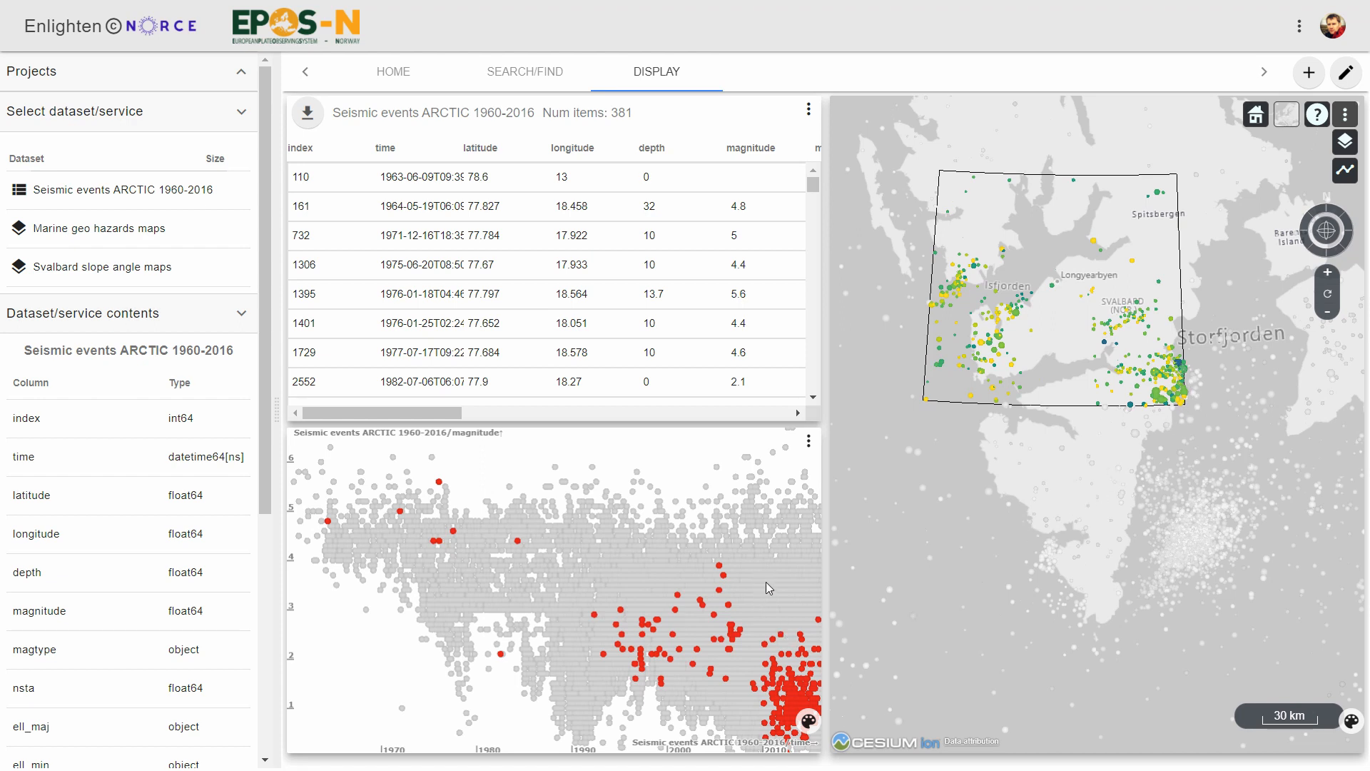
# Box-select the scatter plot's events across all years with magnitudes from about 3.6 to 5.2 and inspect them on the map.
pyautogui.moveTo(772, 581); pyautogui.dragTo(716, 571)
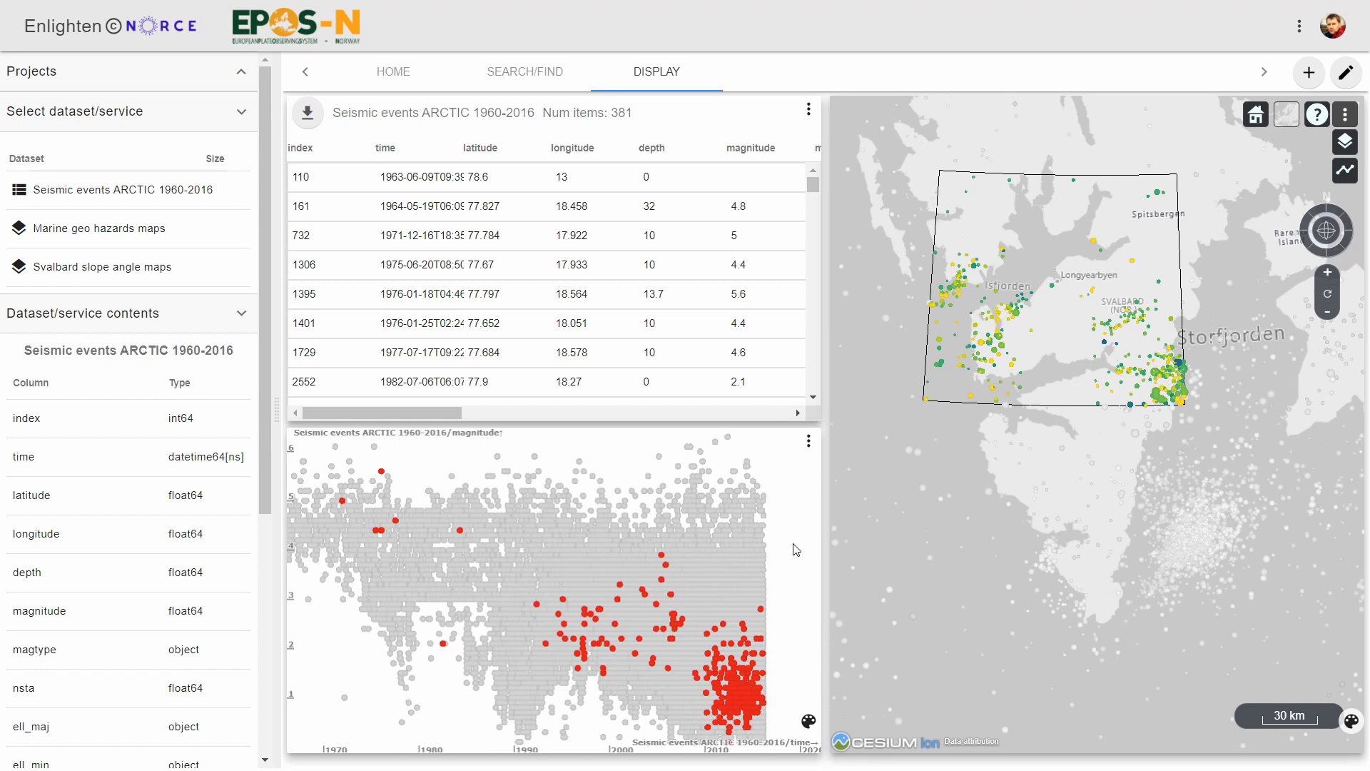
pyautogui.moveTo(802, 566); pyautogui.dragTo(290, 487)
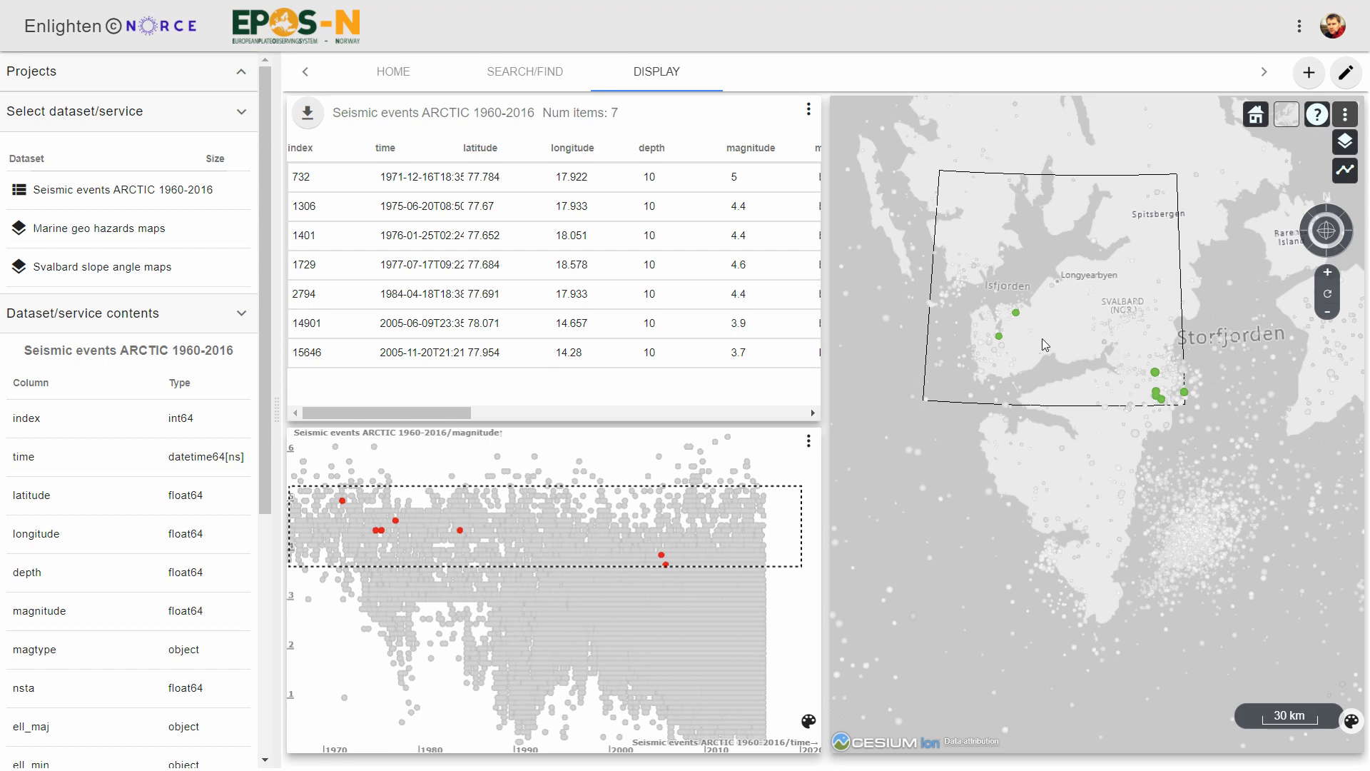
pyautogui.scroll(3, 1023, 327)
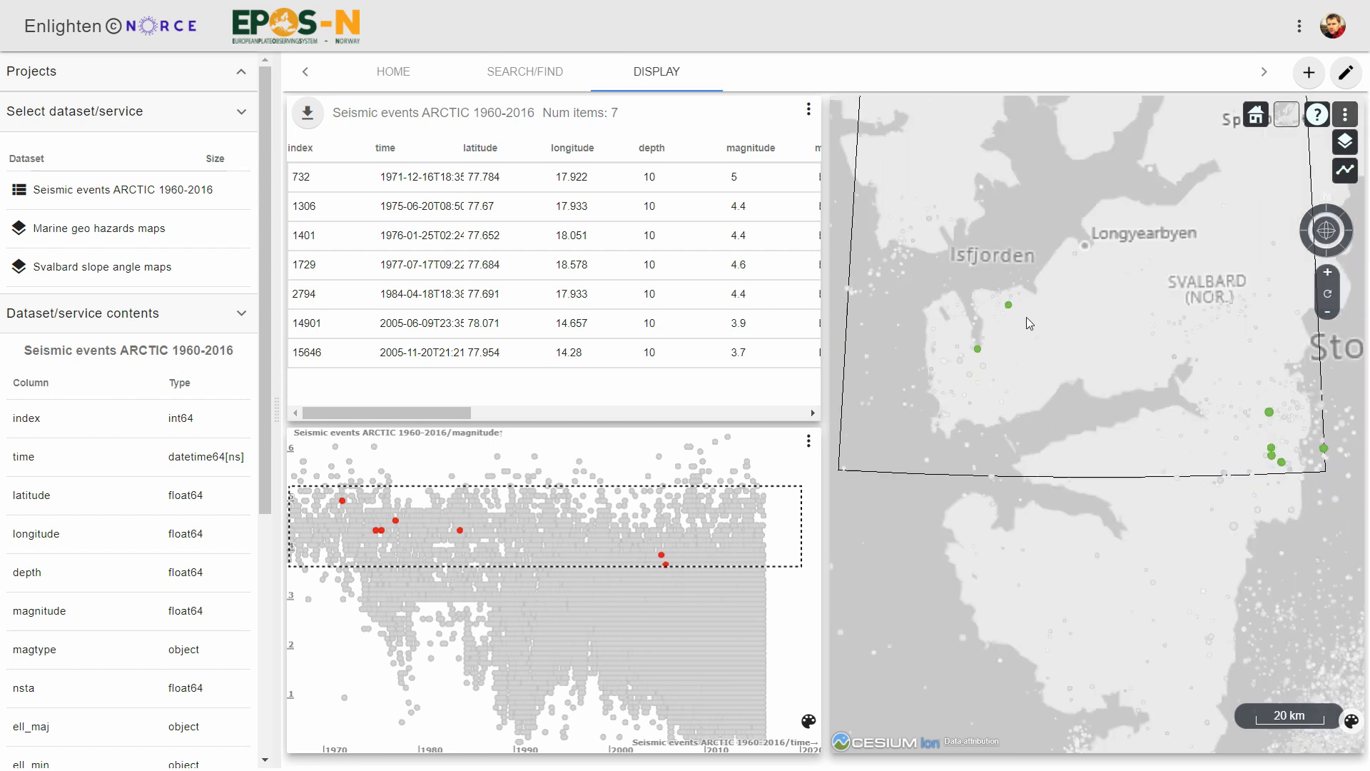
pyautogui.scroll(2, 1026, 317)
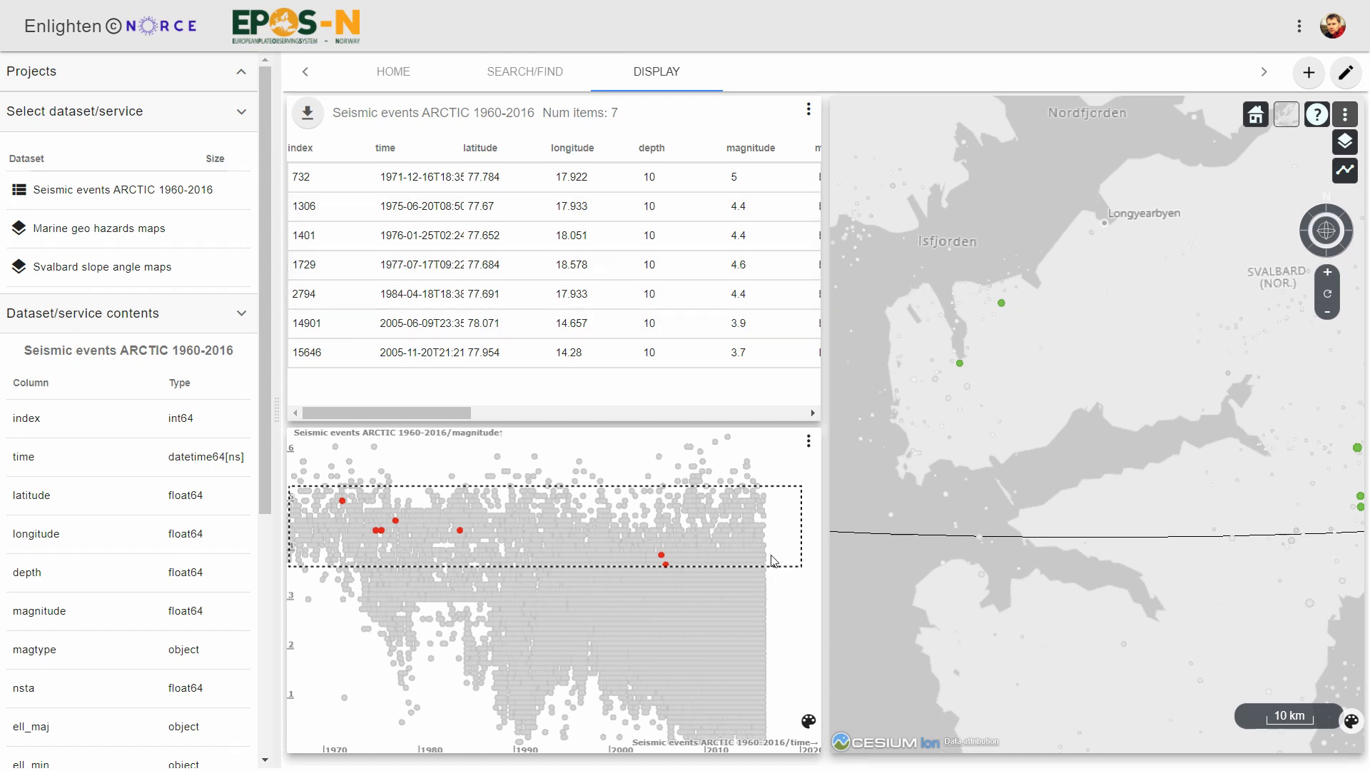
# Shift the scatter plot's selection box to higher magnitudes and back down, and examine the selected events around 2005.
pyautogui.moveTo(775, 566); pyautogui.dragTo(773, 541)
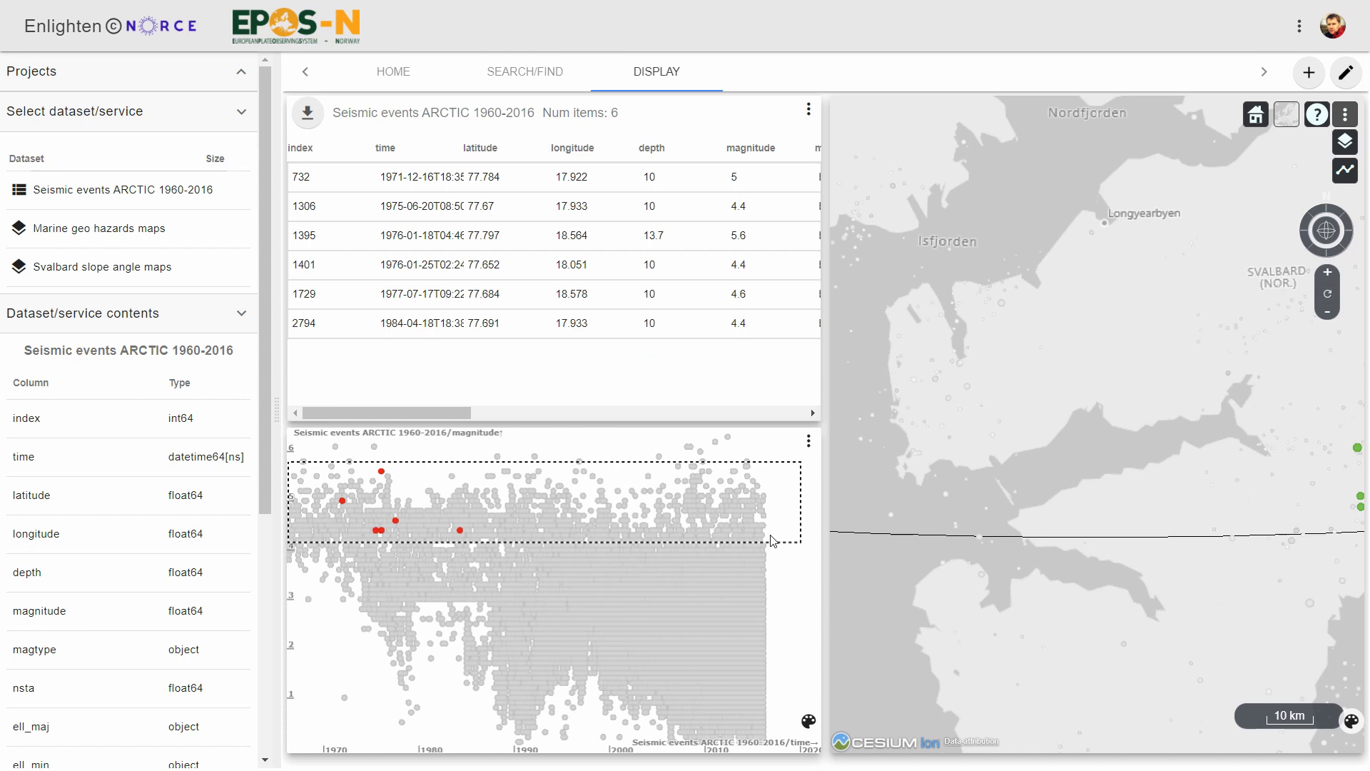
pyautogui.moveTo(774, 531); pyautogui.dragTo(757, 560)
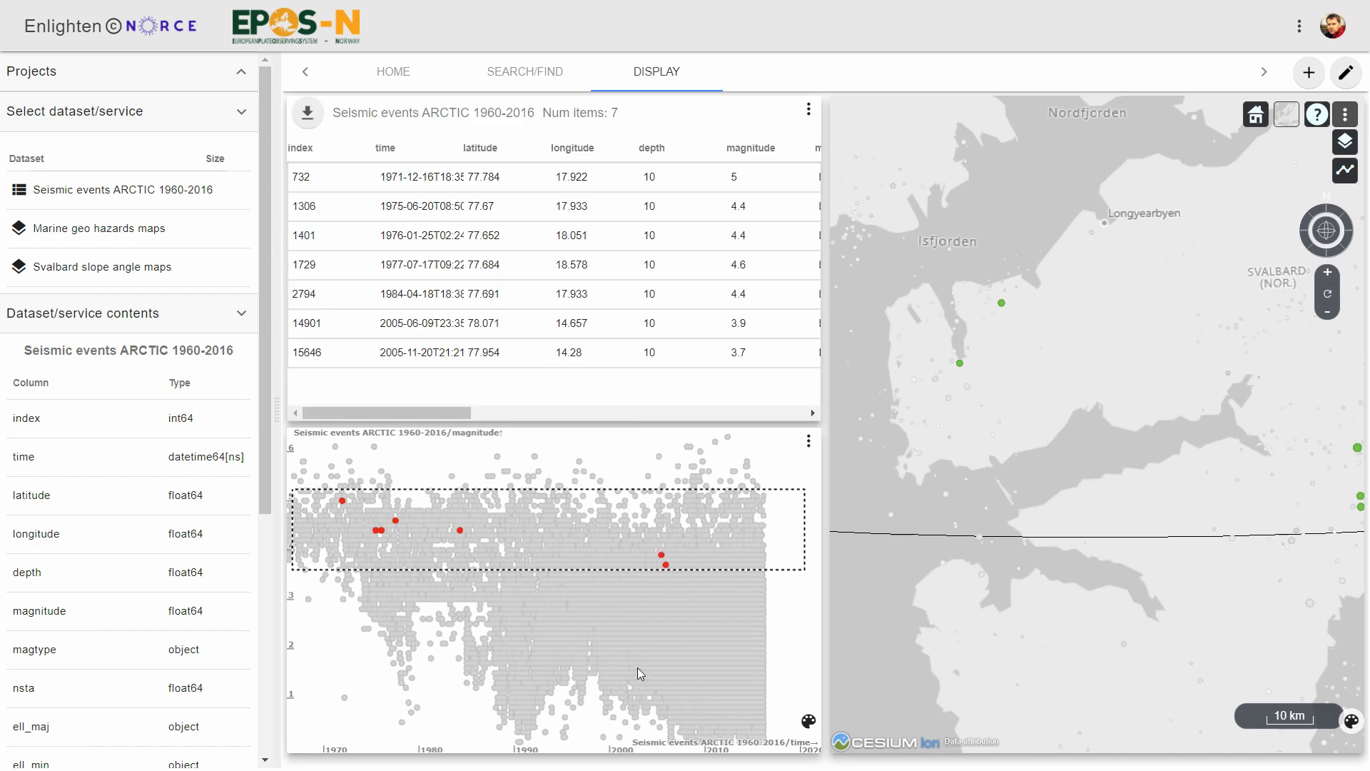
pyautogui.scroll(5, 669, 654)
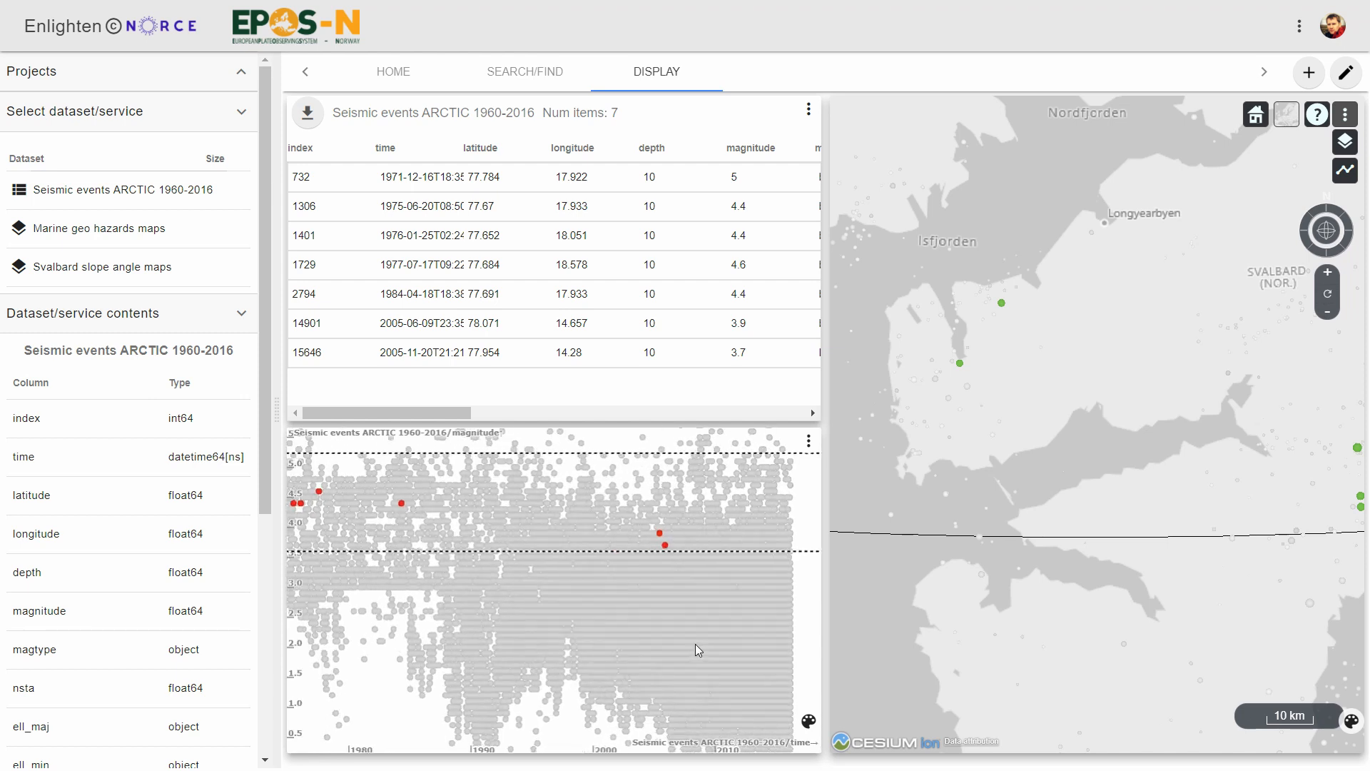
pyautogui.scroll(3, 772, 637)
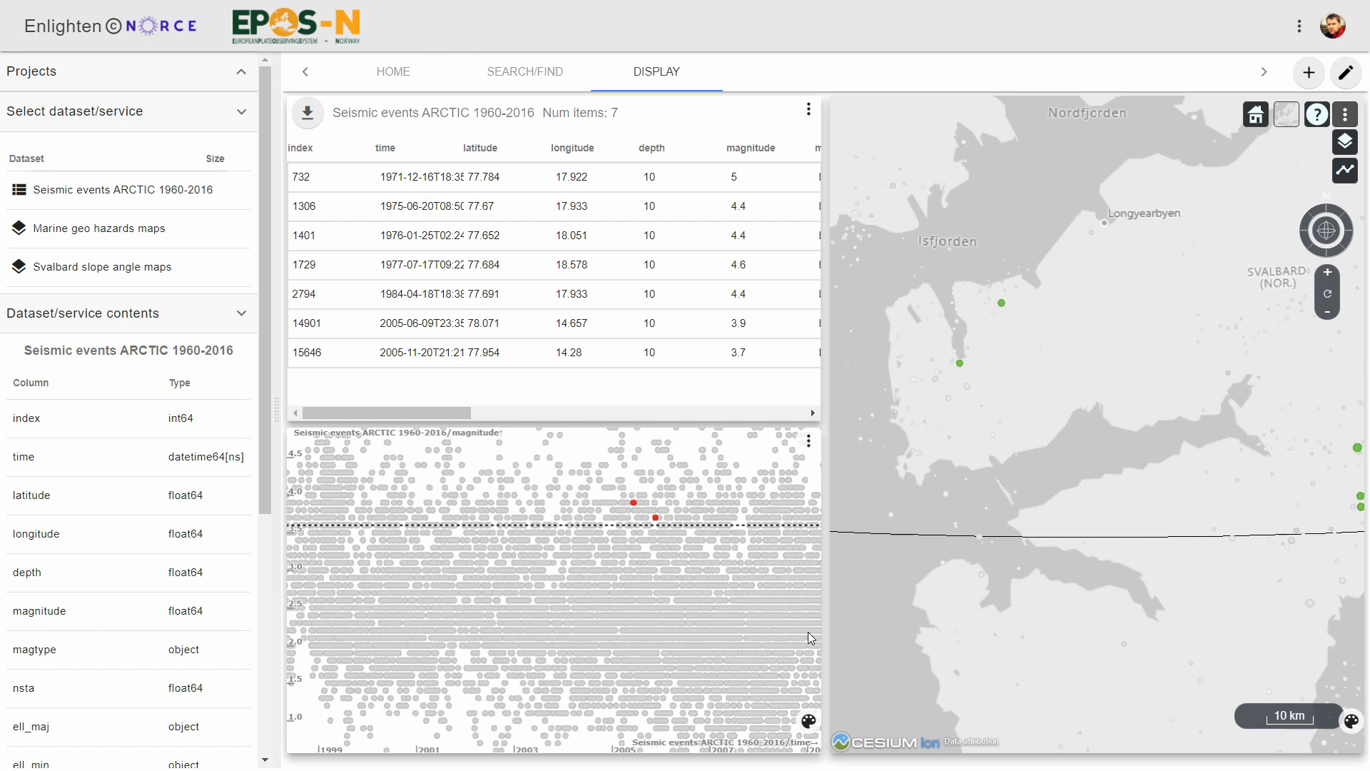
pyautogui.scroll(2, 812, 638)
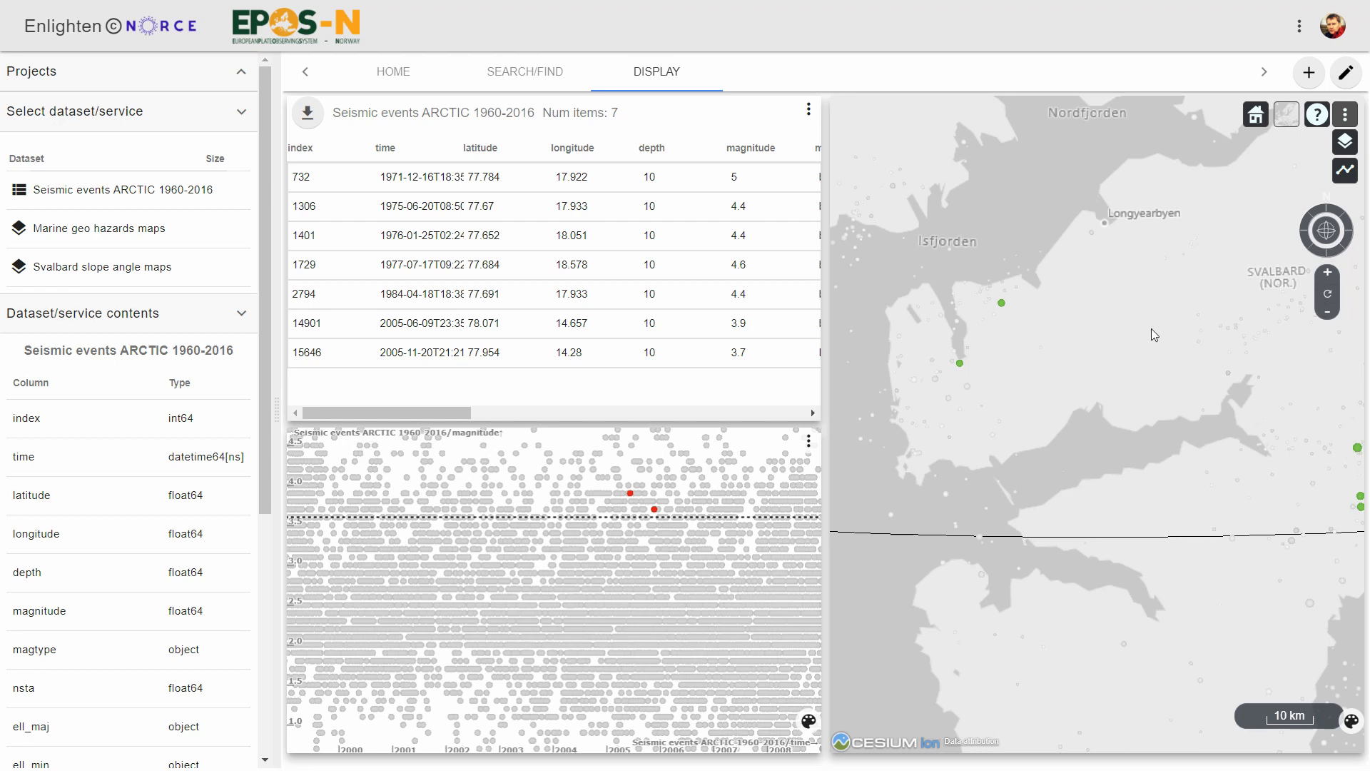
# Move the map's rectangular selection slightly south and check the whole selected area.
pyautogui.moveTo(1151, 328); pyautogui.dragTo(1120, 362)
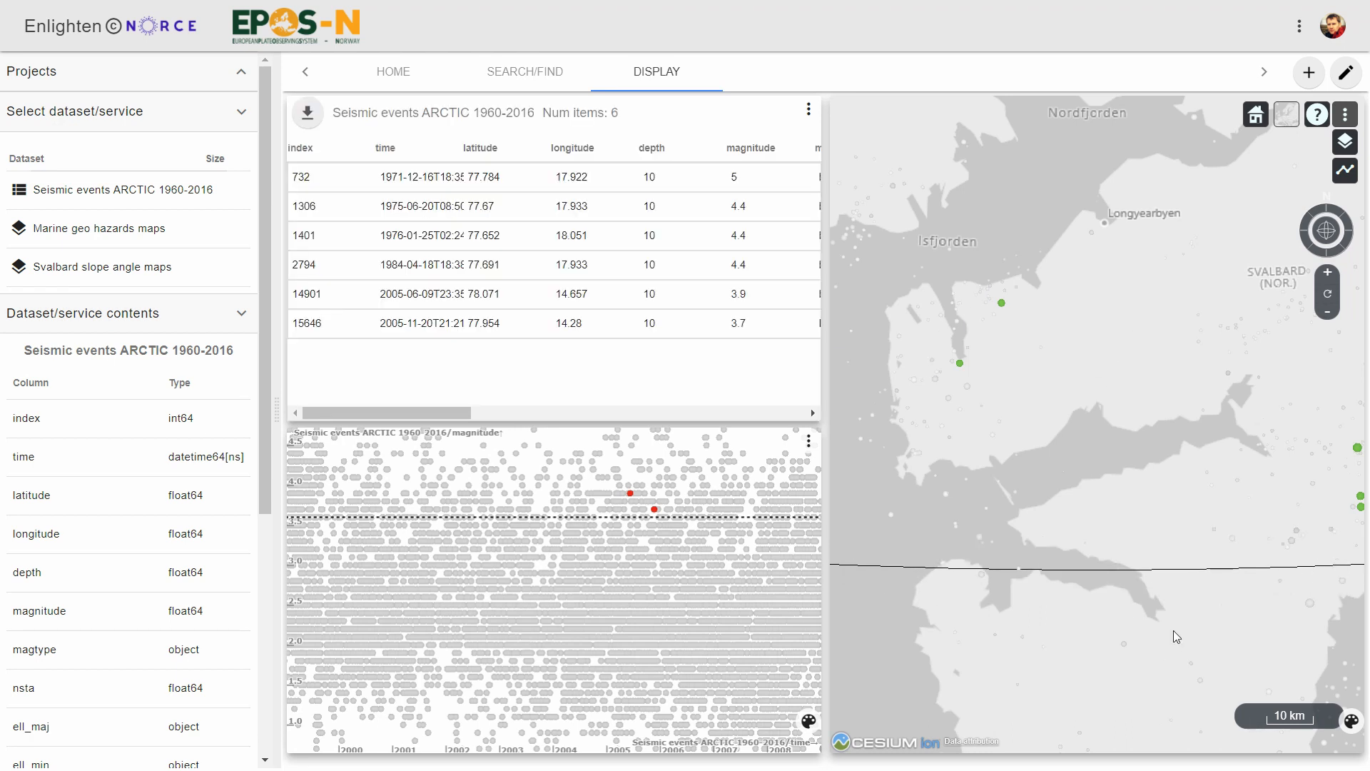
pyautogui.scroll(-3, 1174, 630)
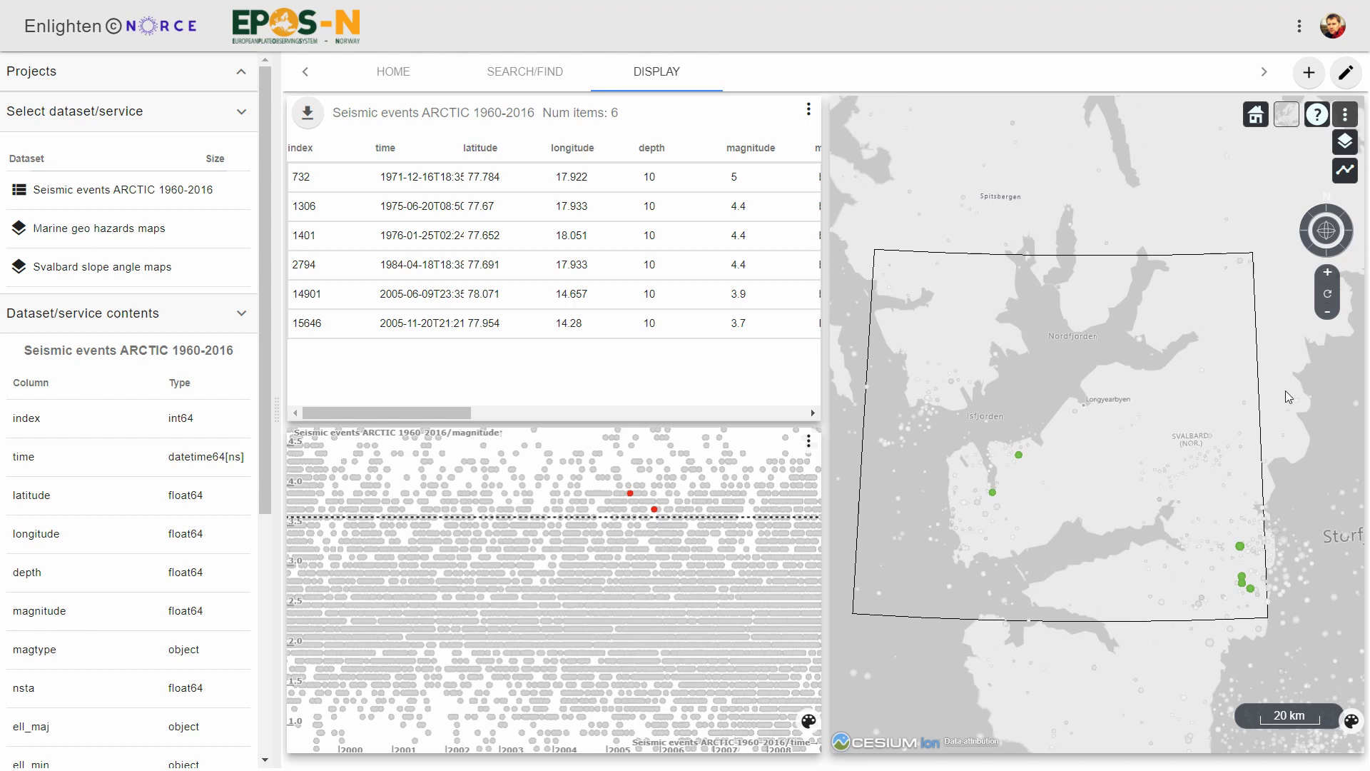
pyautogui.moveTo(1286, 391); pyautogui.dragTo(1276, 408)
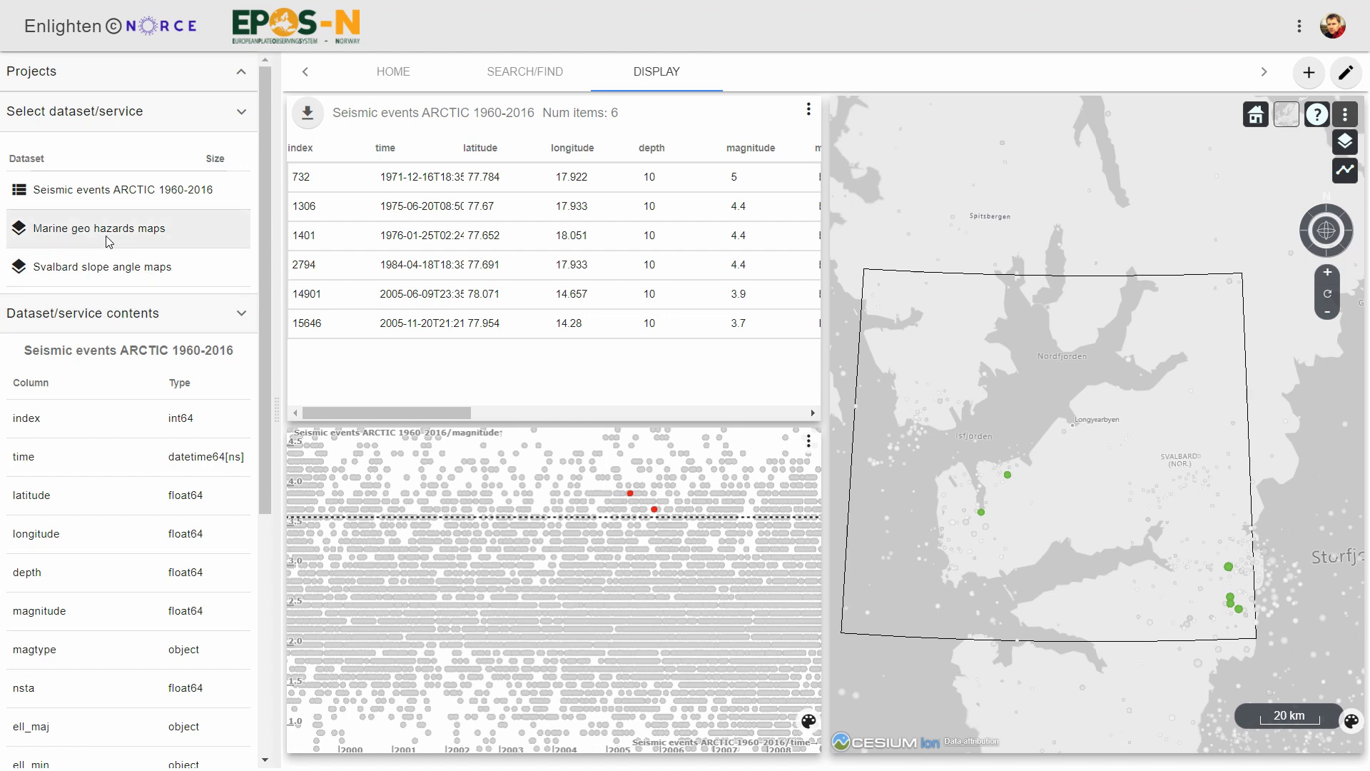
# Overlay the Bratthet_jordskred_svalbard layer from the Svalbard slope angle maps on the map.
pyautogui.click(80, 271)
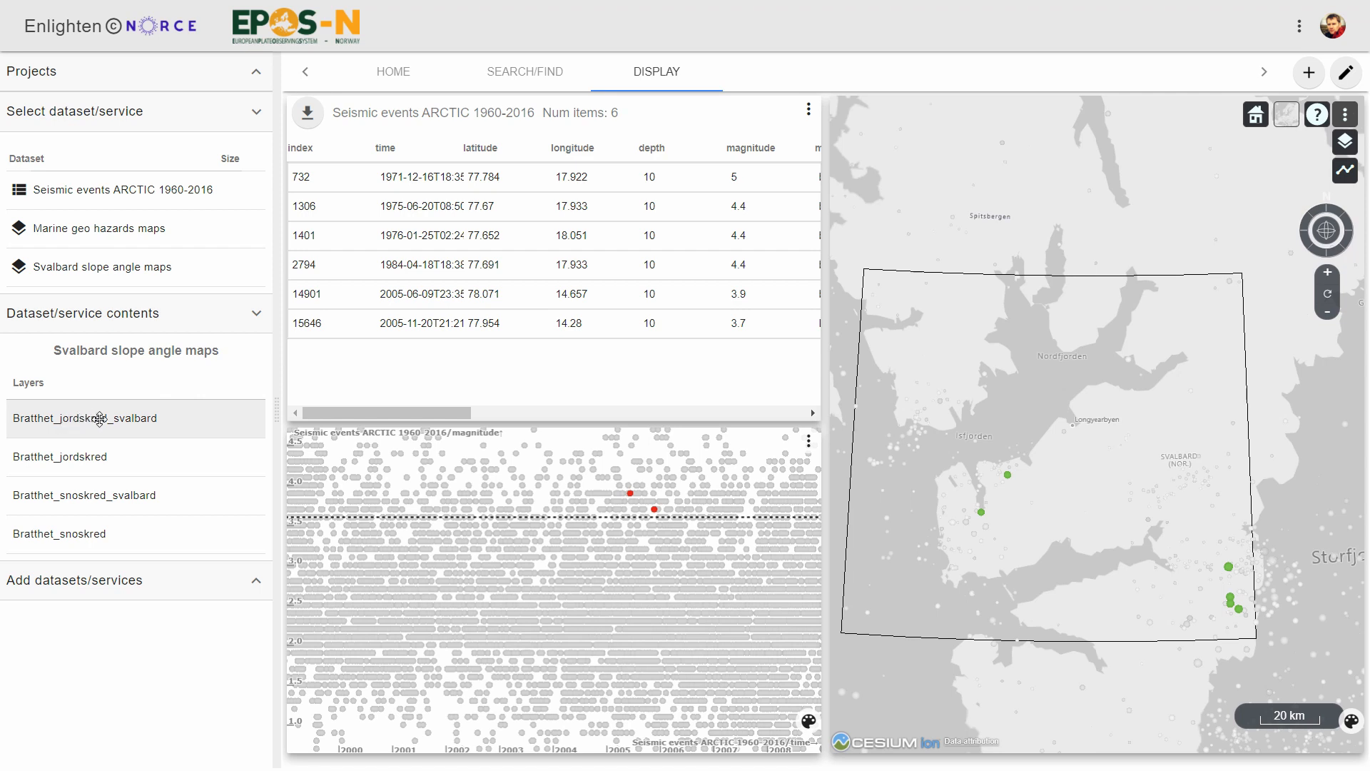
pyautogui.moveTo(84, 421); pyautogui.dragTo(1179, 684)
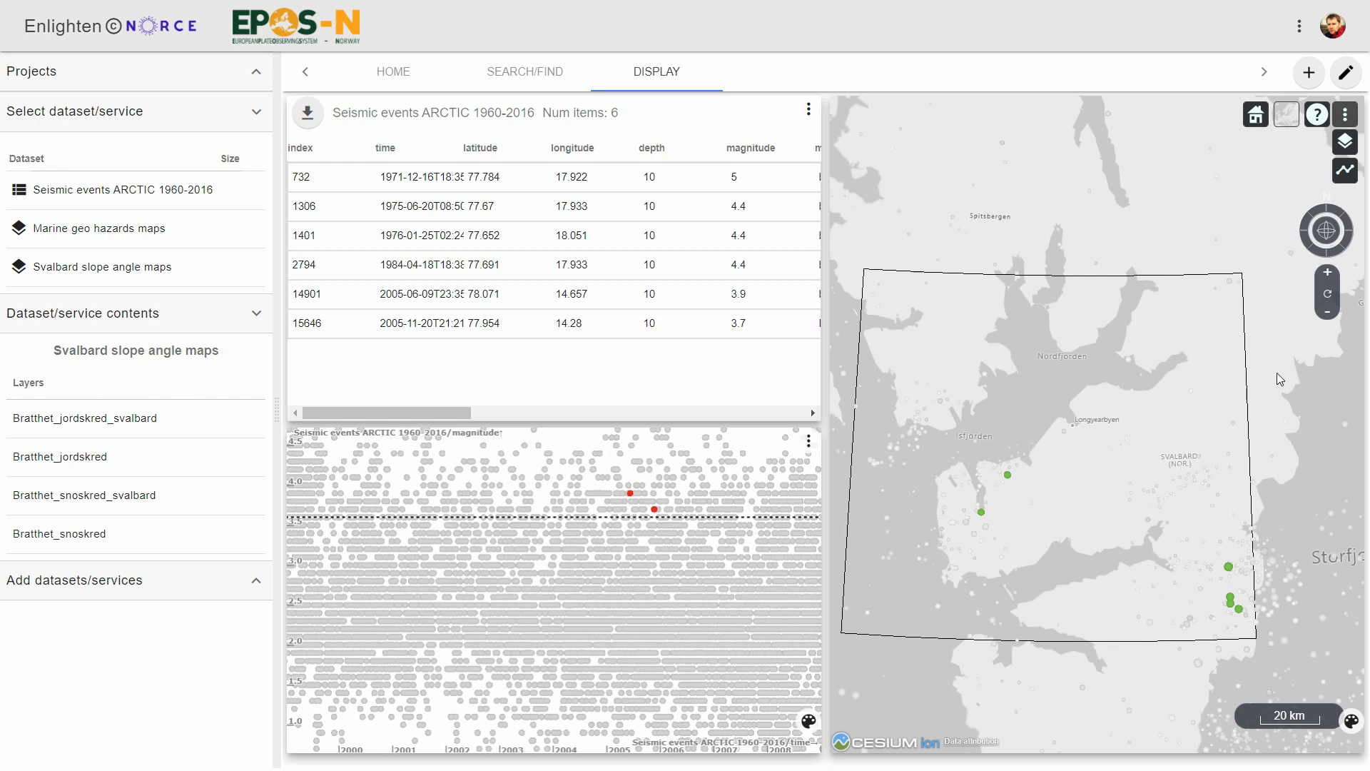
pyautogui.moveTo(1278, 376); pyautogui.dragTo(1276, 335)
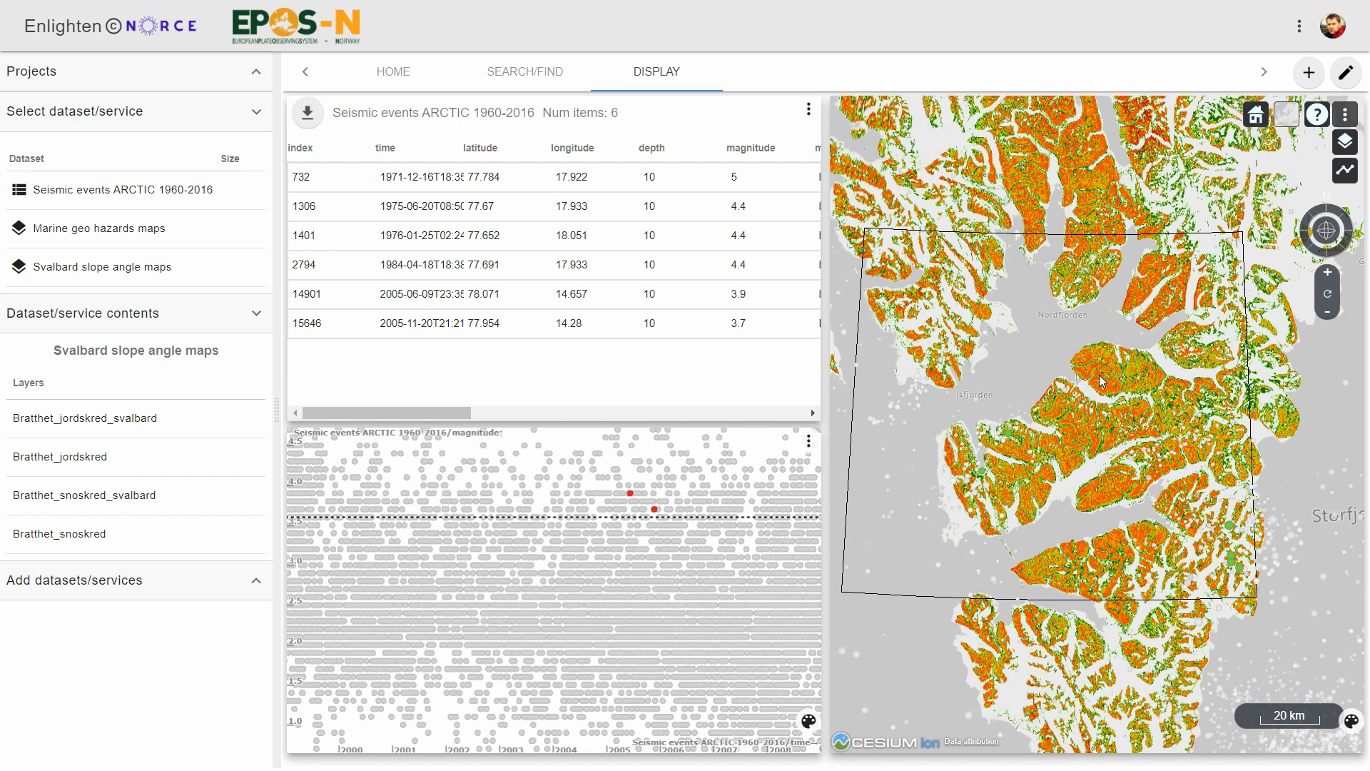
# Lower the Bratthet_jordskred_svalbard layer's opacity until it is nearly transparent over the base map around Longyearbyen.
pyautogui.scroll(3, 1100, 383)
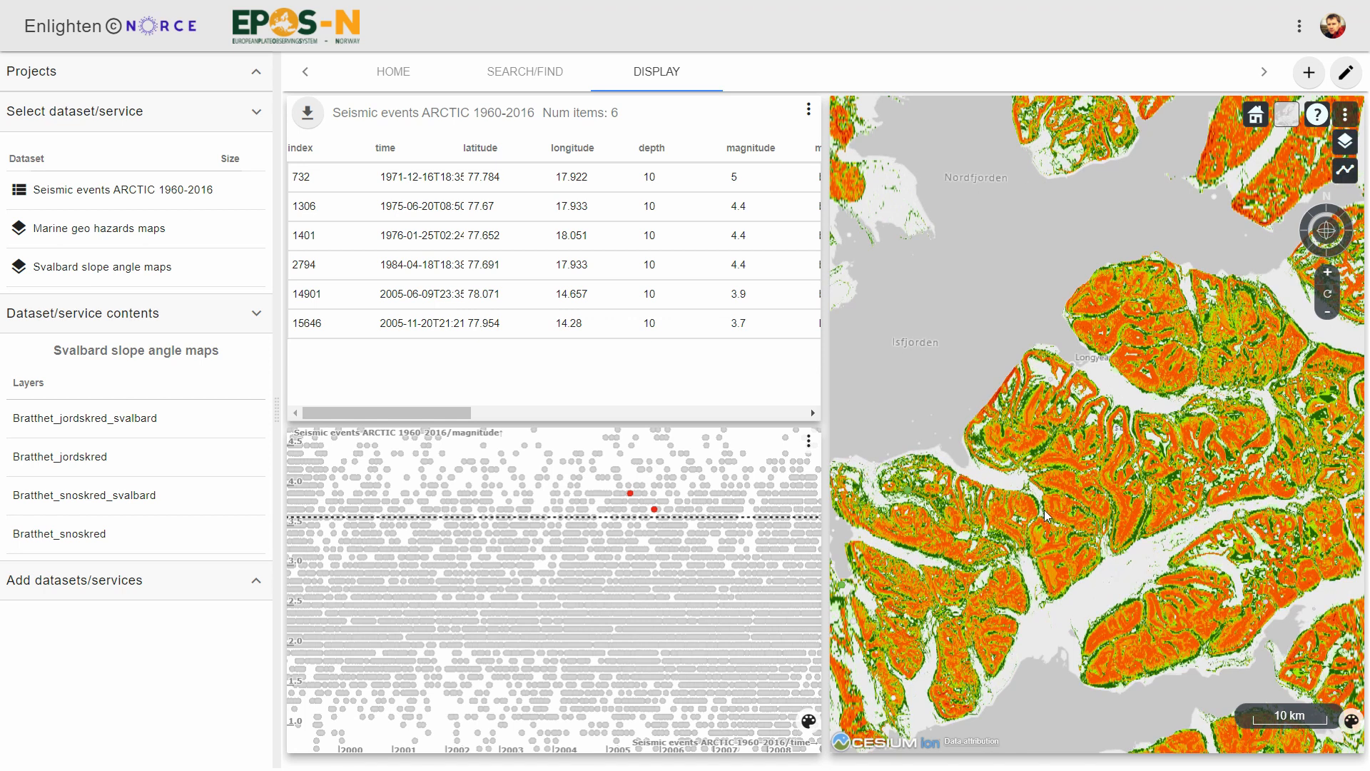
pyautogui.click(1345, 141)
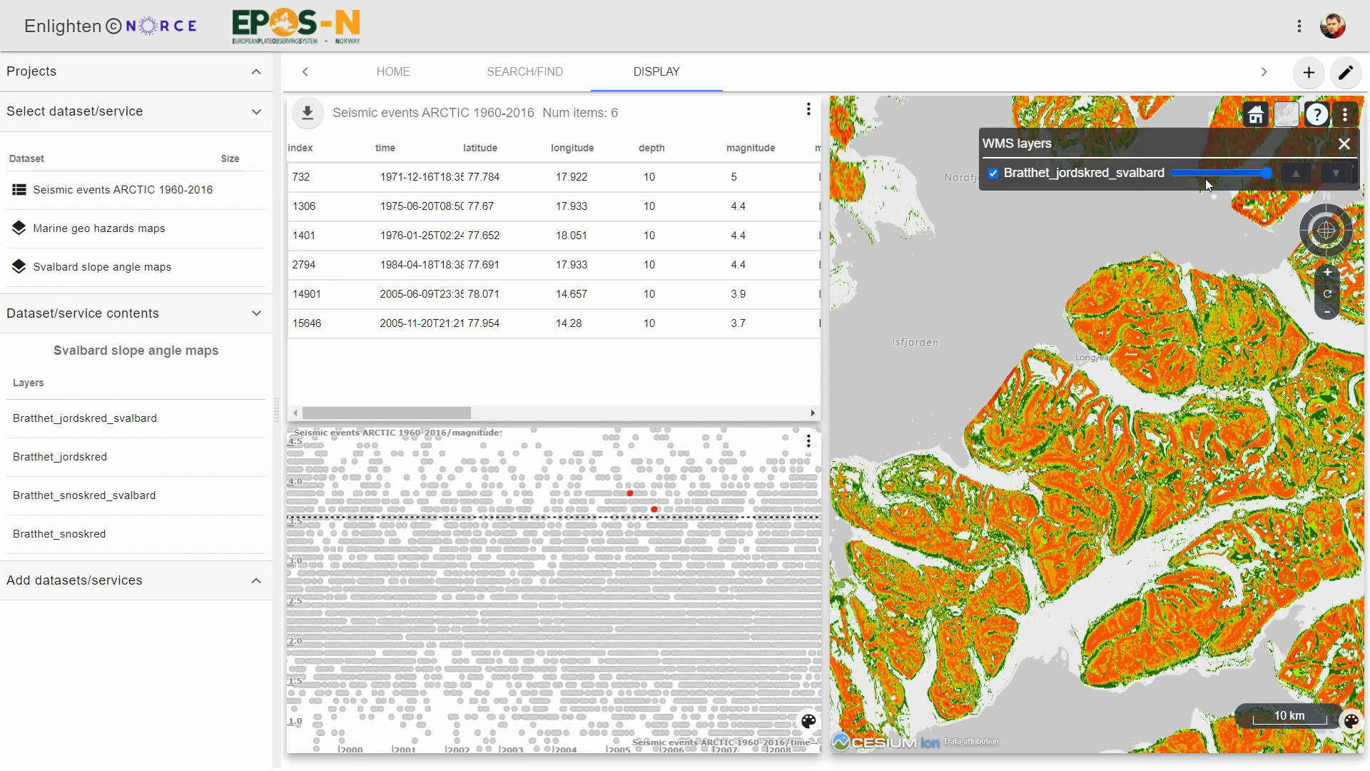
pyautogui.moveTo(1267, 173); pyautogui.dragTo(1189, 177)
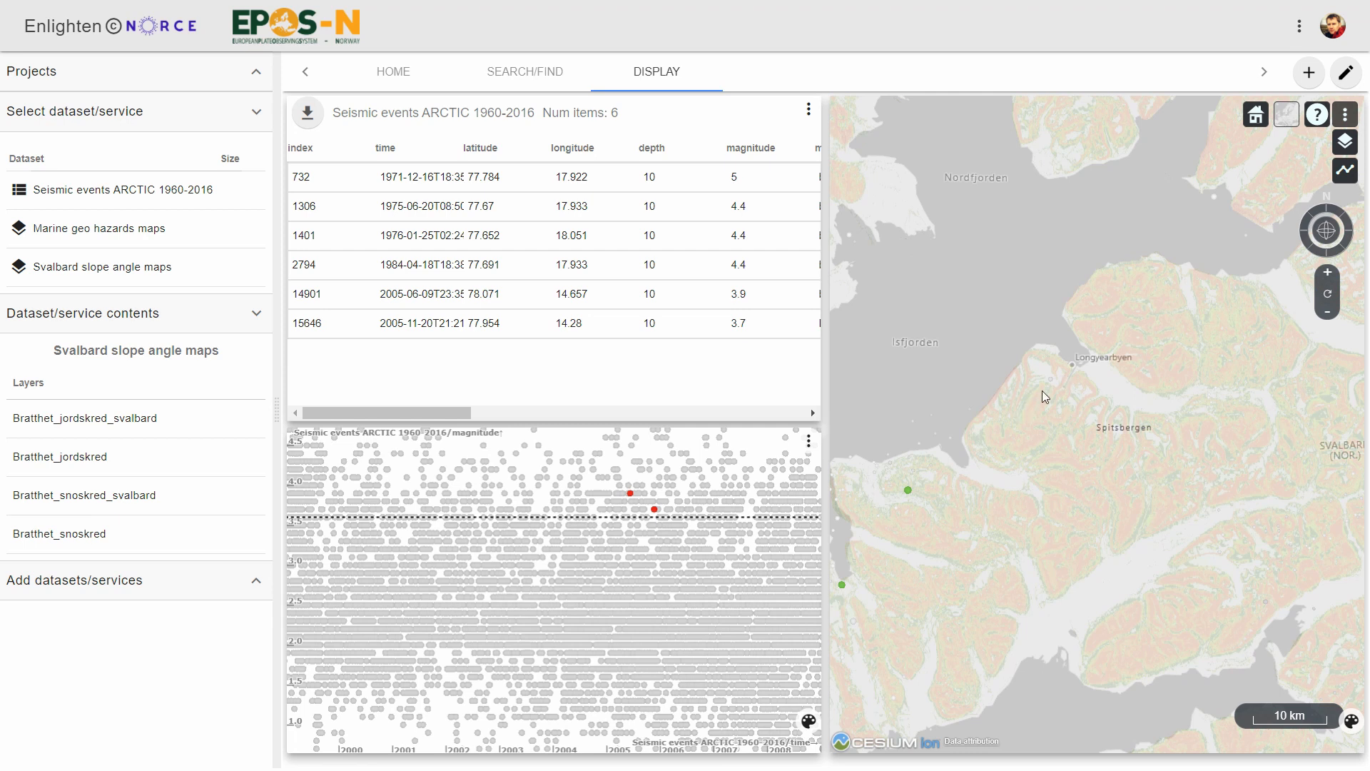
pyautogui.scroll(2, 1042, 391)
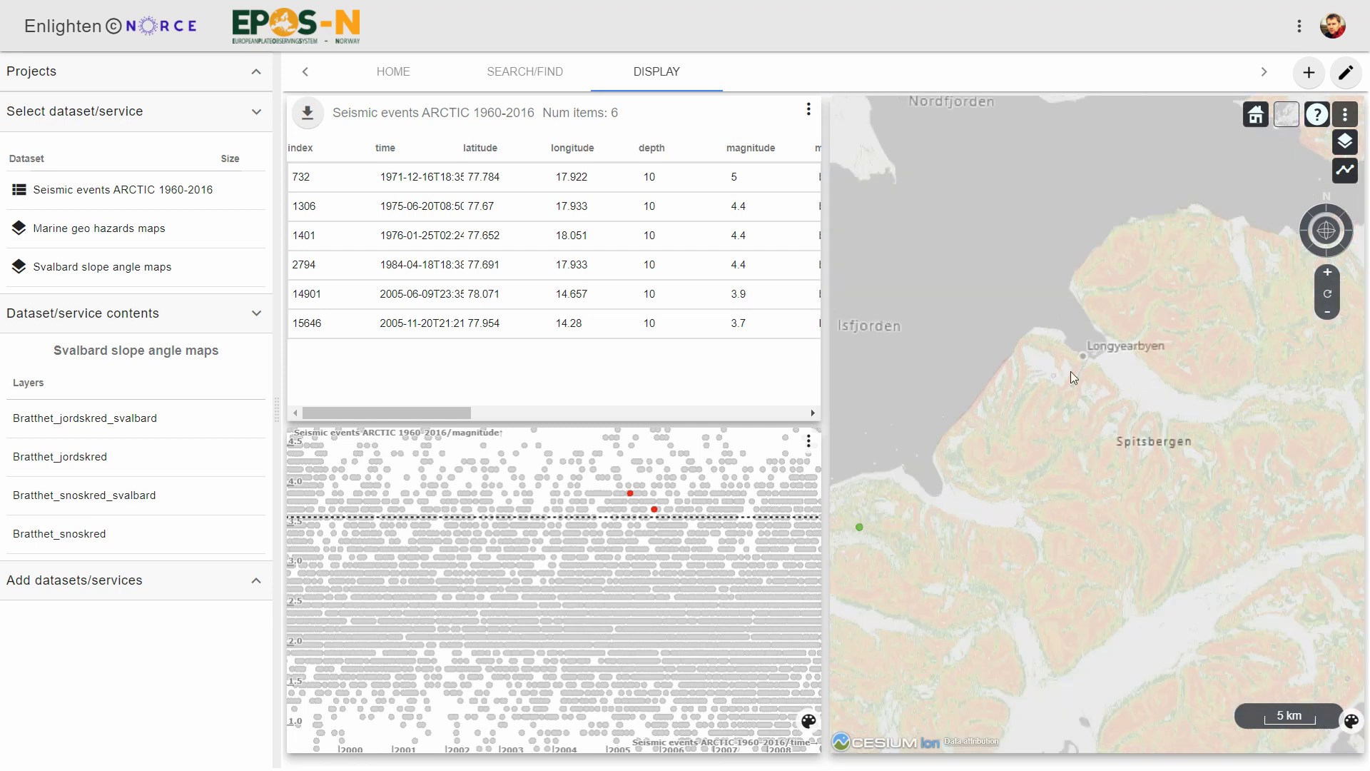
# Check the map's legend for the slope angle classes and examine the slopes around Longyearbyen.
pyautogui.click(1352, 722)
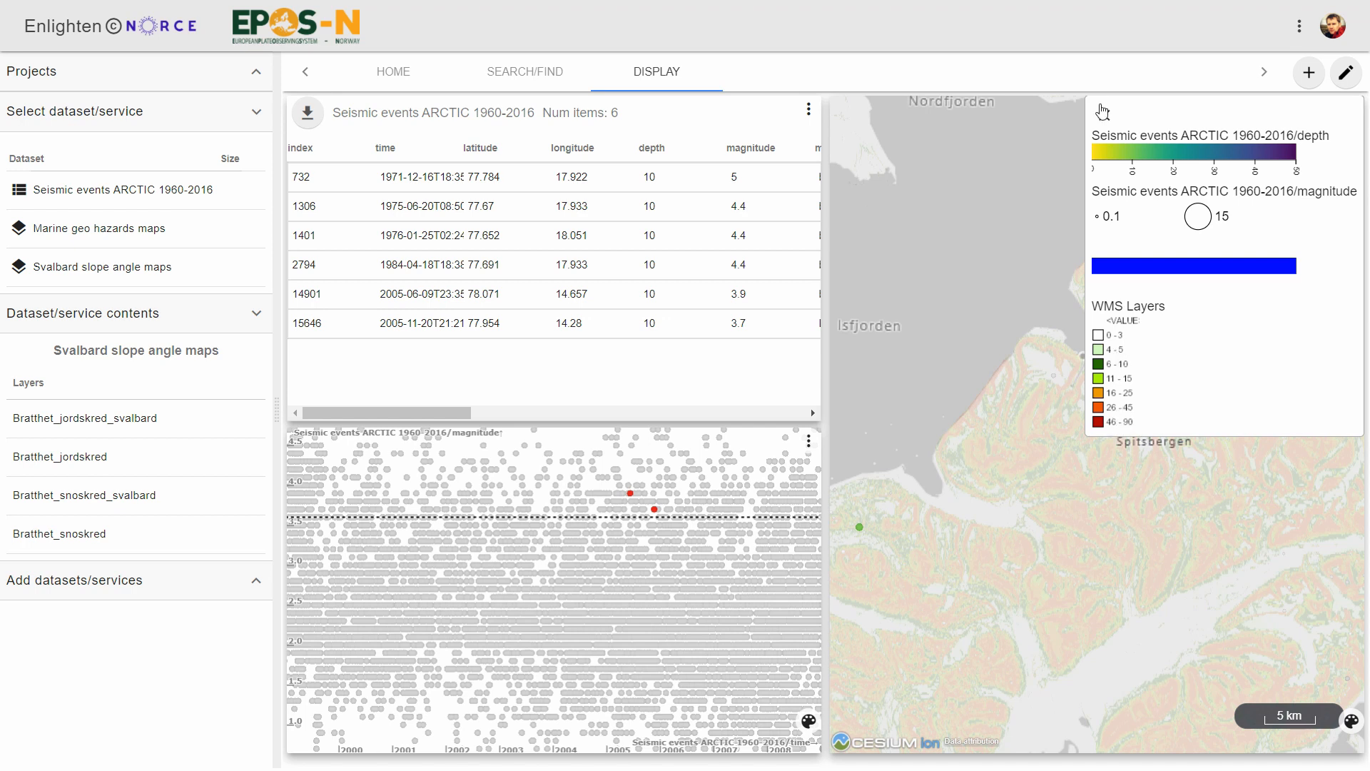
pyautogui.click(1103, 112)
pyautogui.scroll(2, 1096, 374)
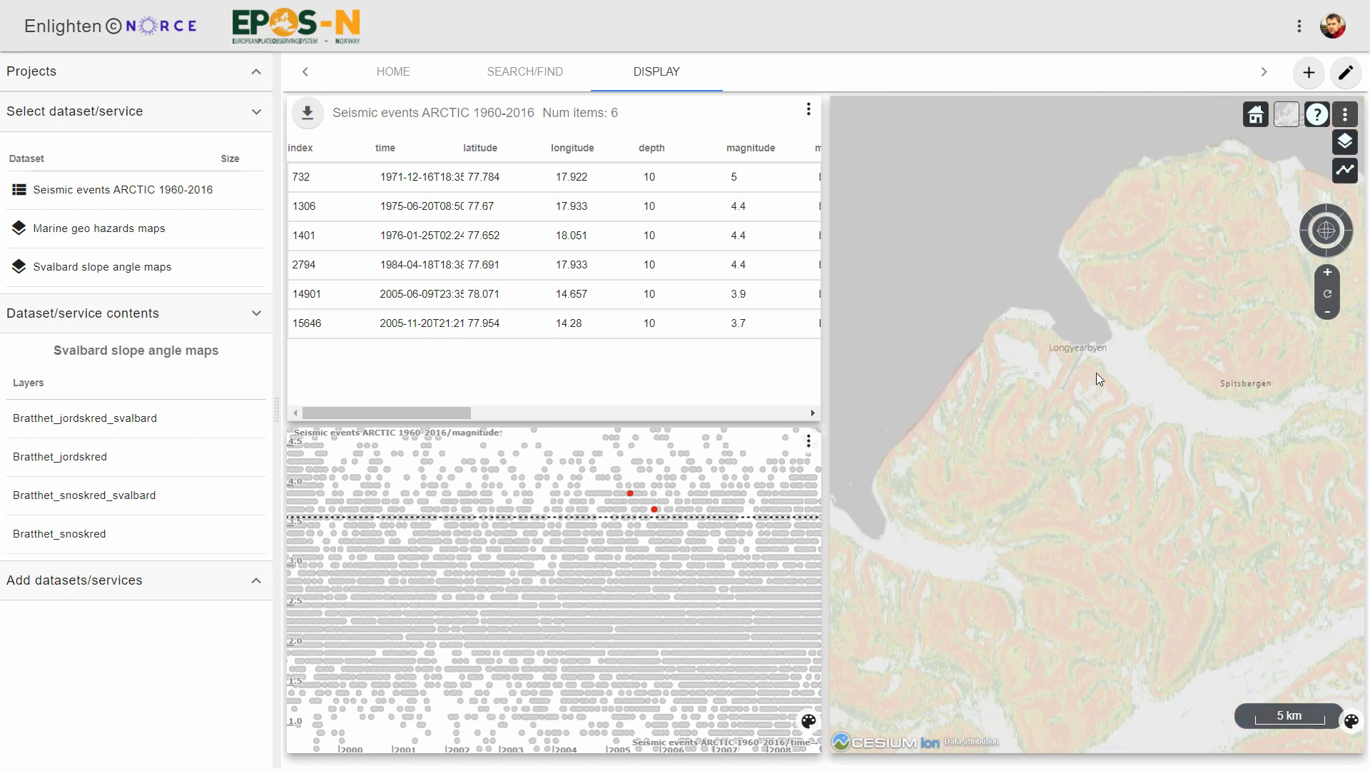
pyautogui.scroll(-3, 1096, 373)
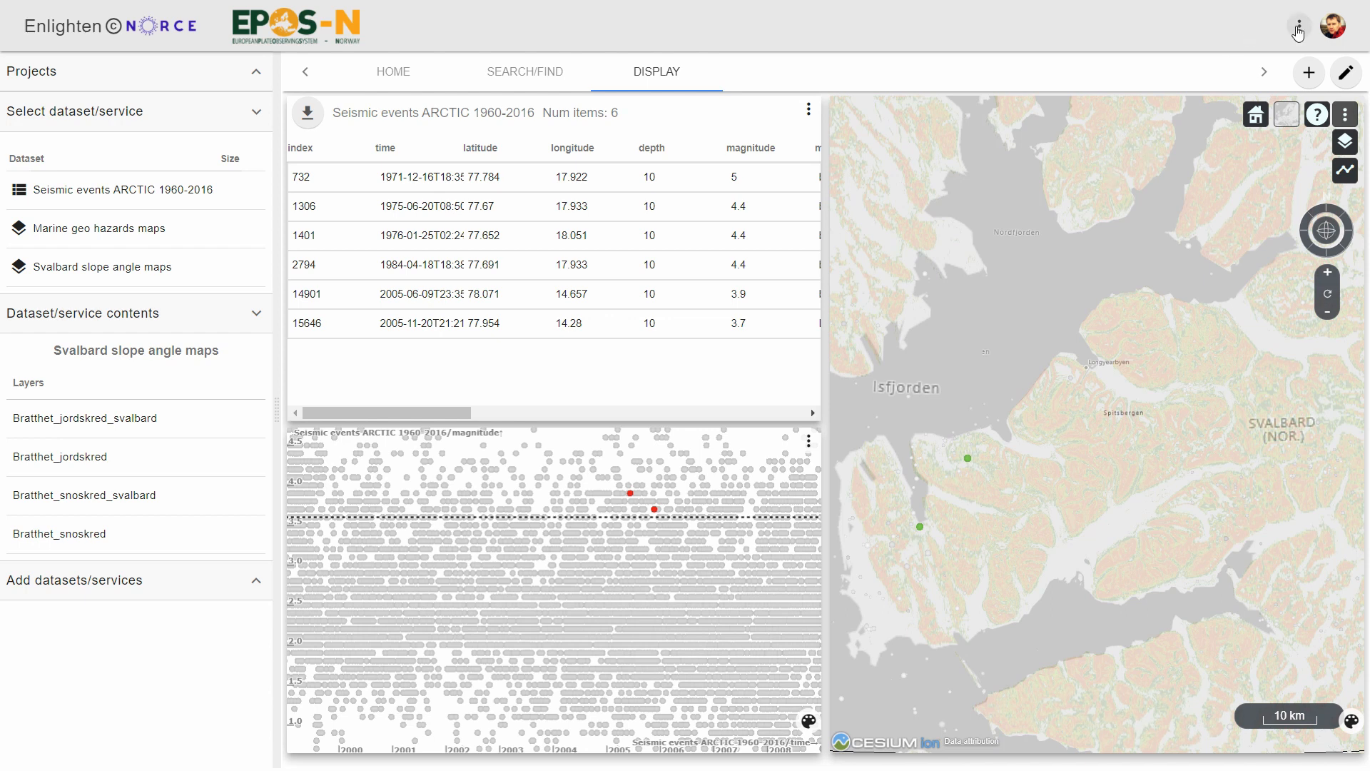
# Clear all filters from the linked map, plot and table.
pyautogui.click(1298, 30)
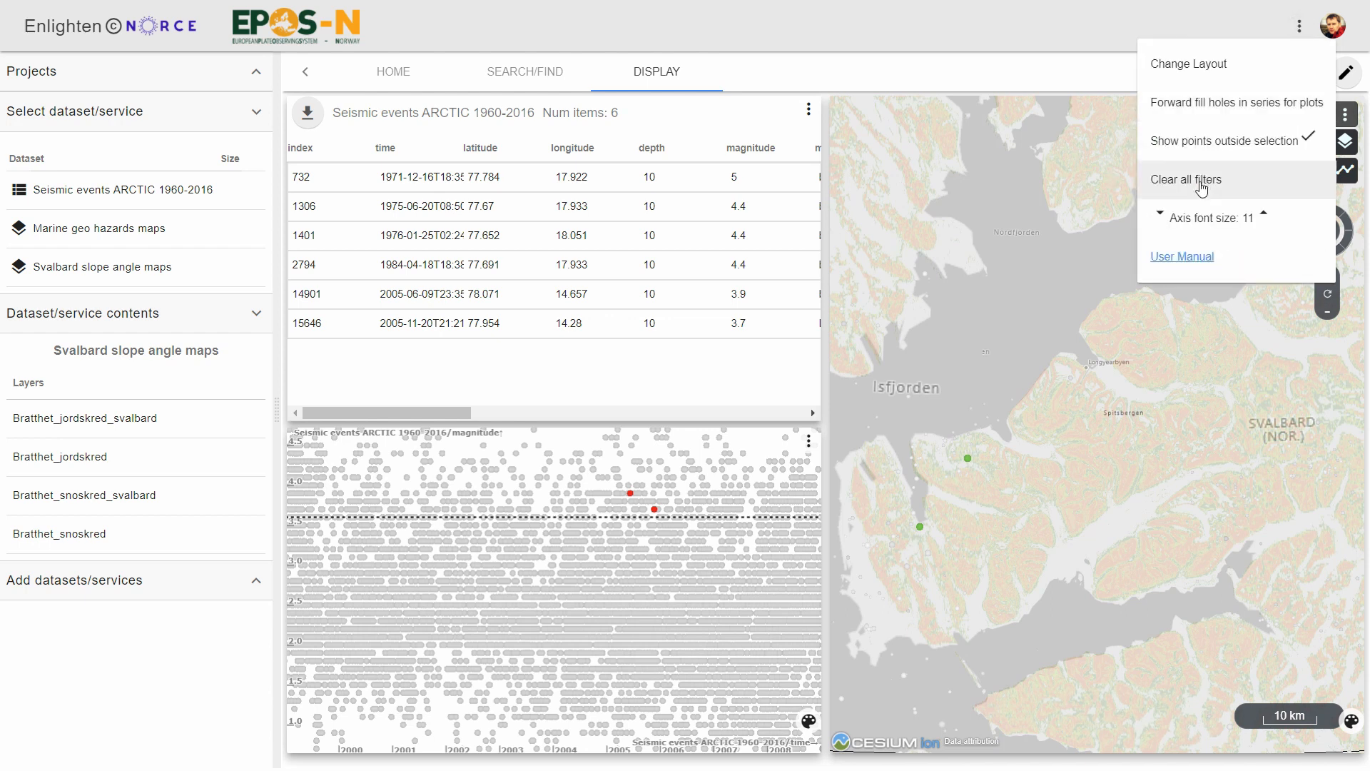
pyautogui.click(1202, 184)
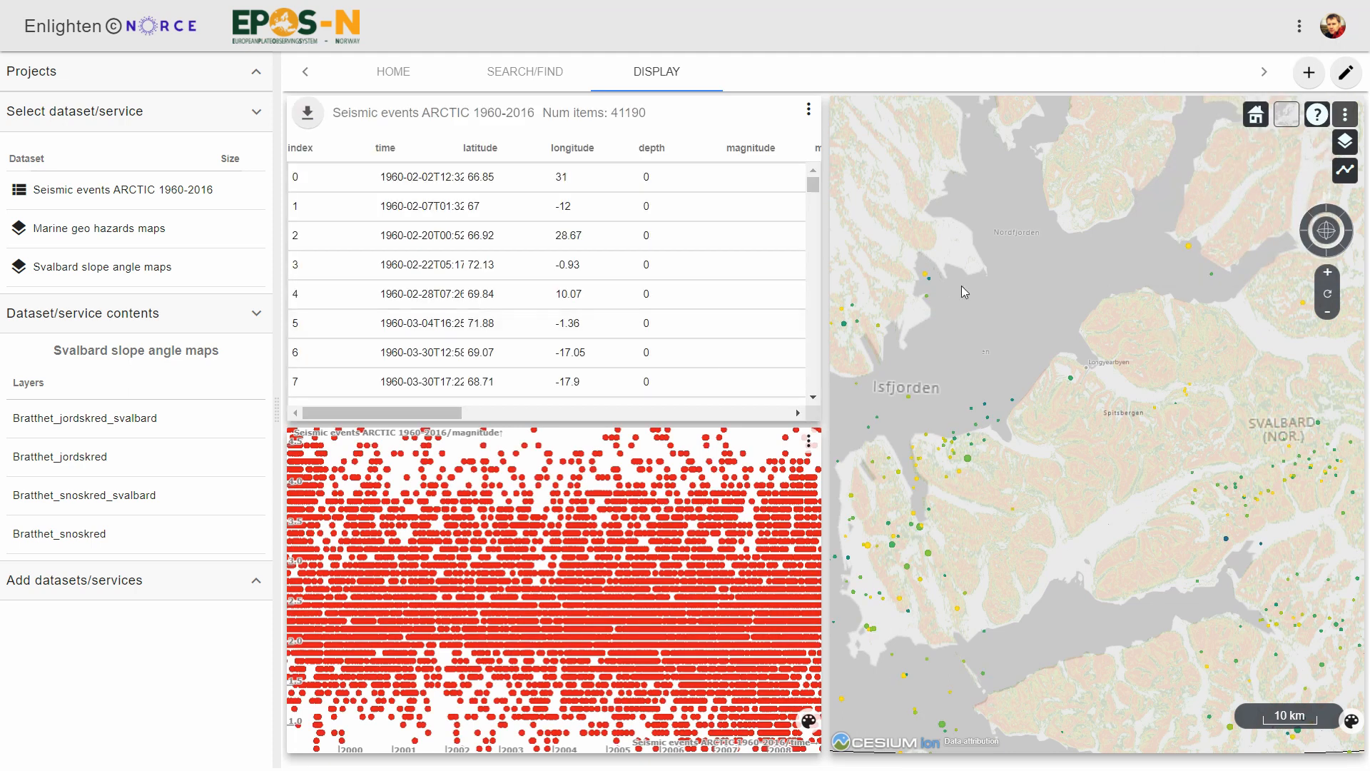
# Overlay the Undersjøiske skred layer from the Marine geo hazards maps on the map north of Svalbard.
pyautogui.scroll(-3, 1020, 368)
pyautogui.moveTo(1047, 170); pyautogui.dragTo(1099, 674)
pyautogui.moveTo(1060, 557); pyautogui.dragTo(1067, 585)
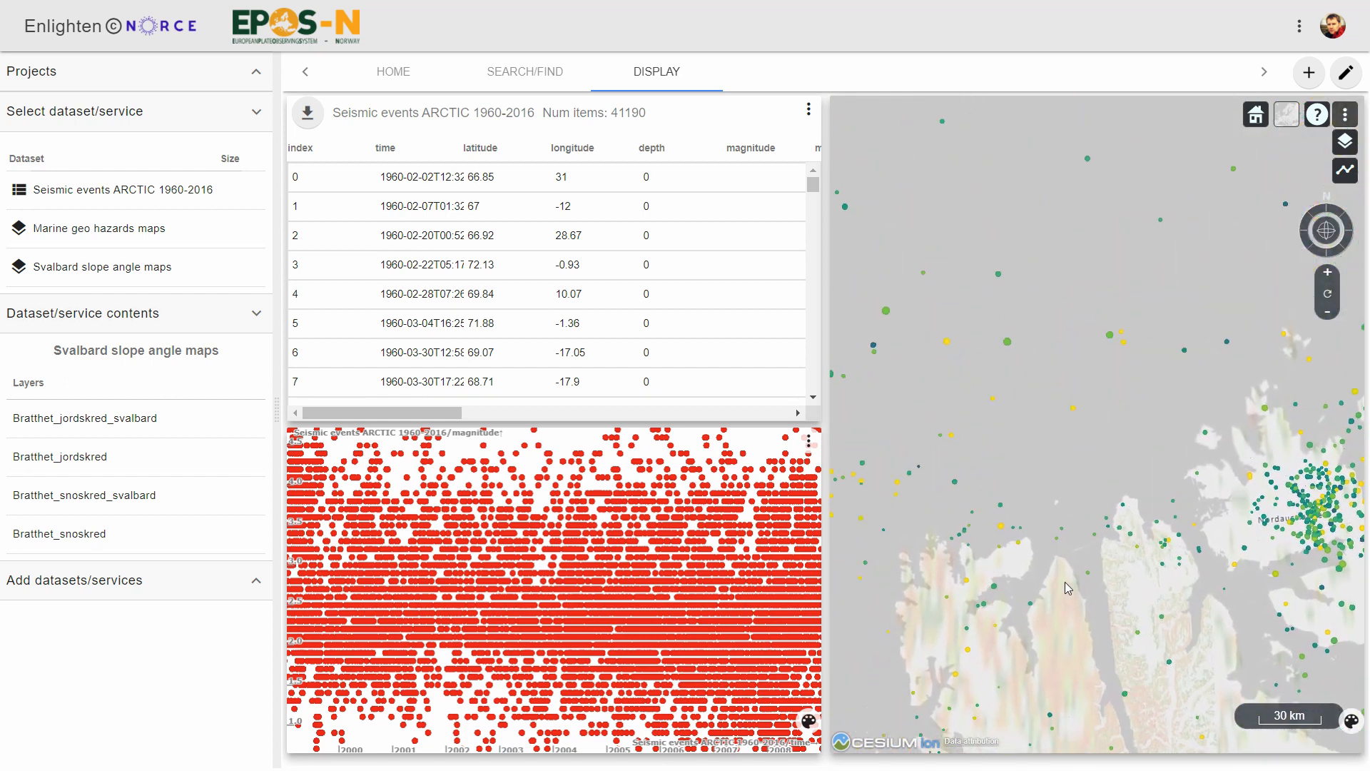
pyautogui.click(114, 235)
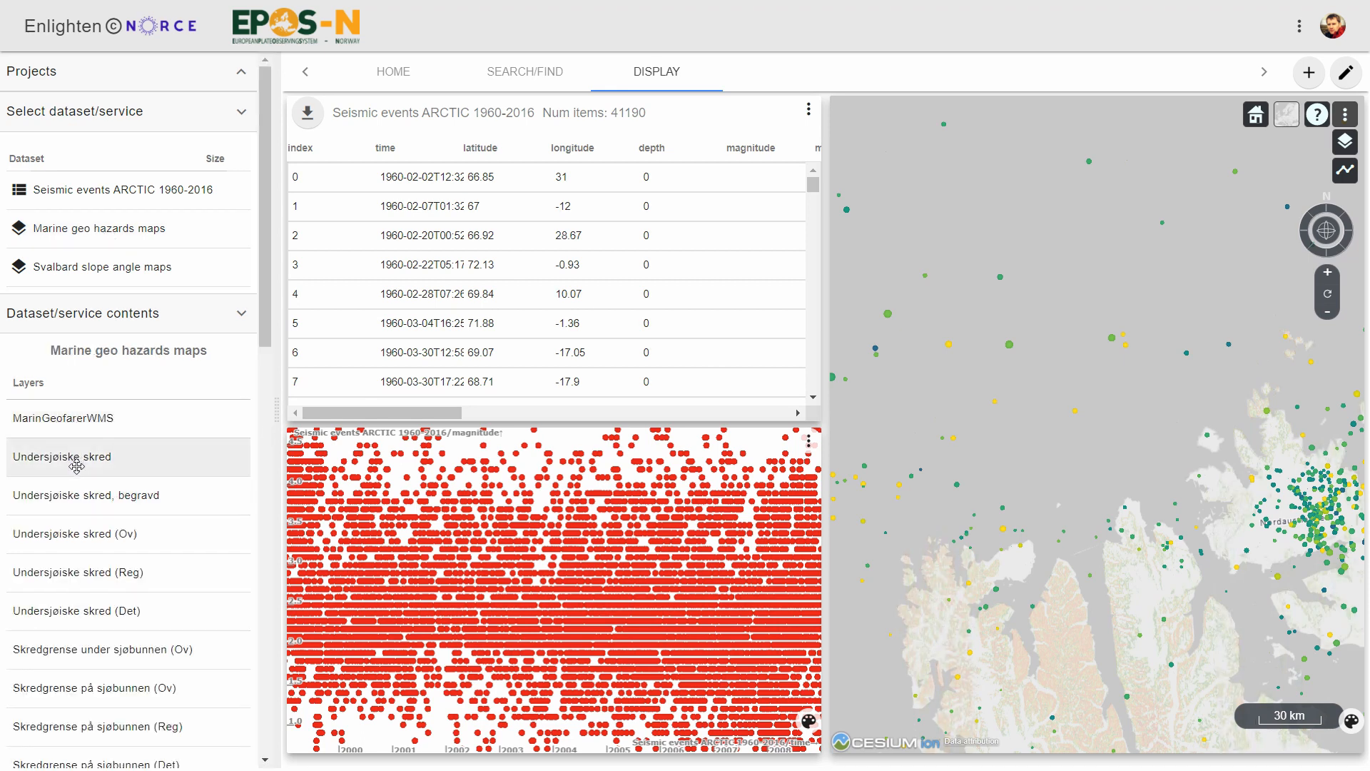
pyautogui.moveTo(78, 463); pyautogui.dragTo(1013, 631)
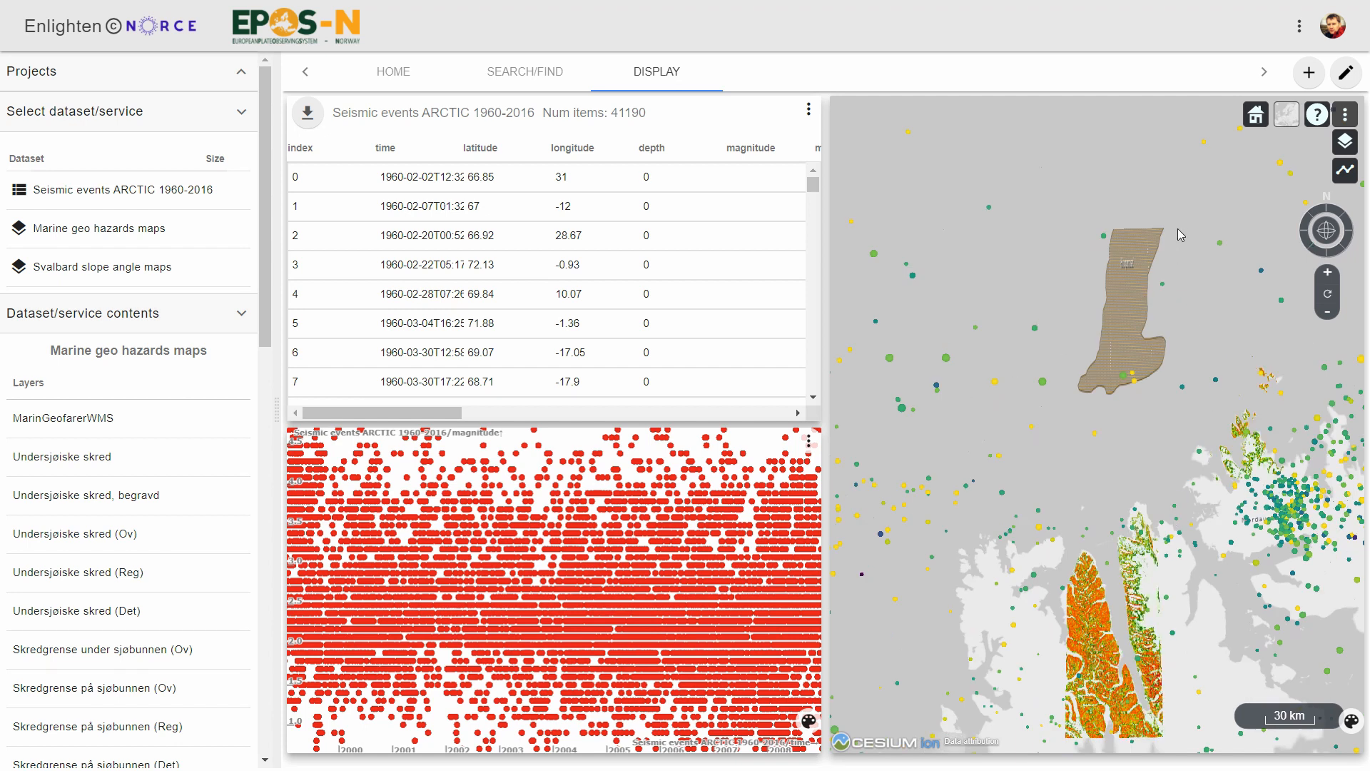
# Select the seismic events in a rectangle around the whole submarine landslide north of Svalbard and show the scatter plot's full time range.
pyautogui.moveTo(1058, 242); pyautogui.dragTo(1007, 365)
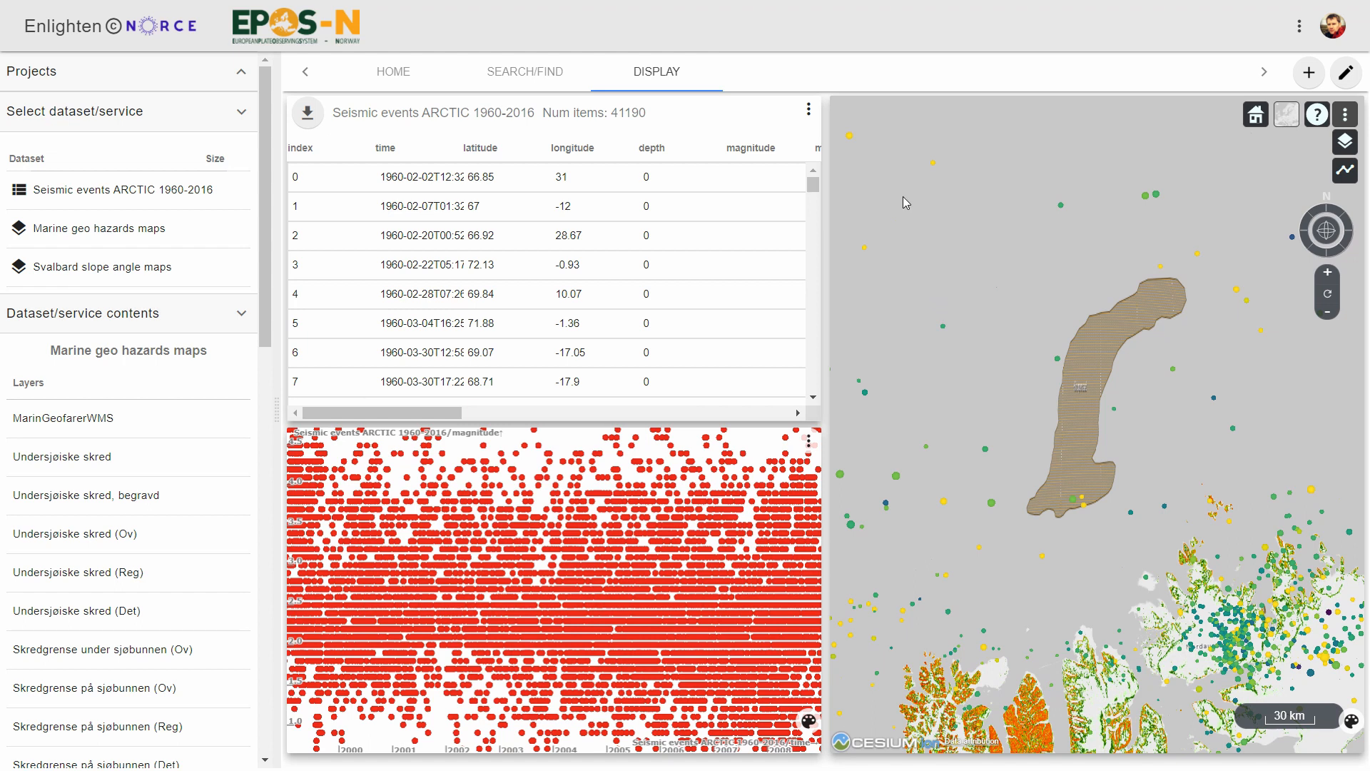
pyautogui.moveTo(902, 196); pyautogui.dragTo(1289, 614)
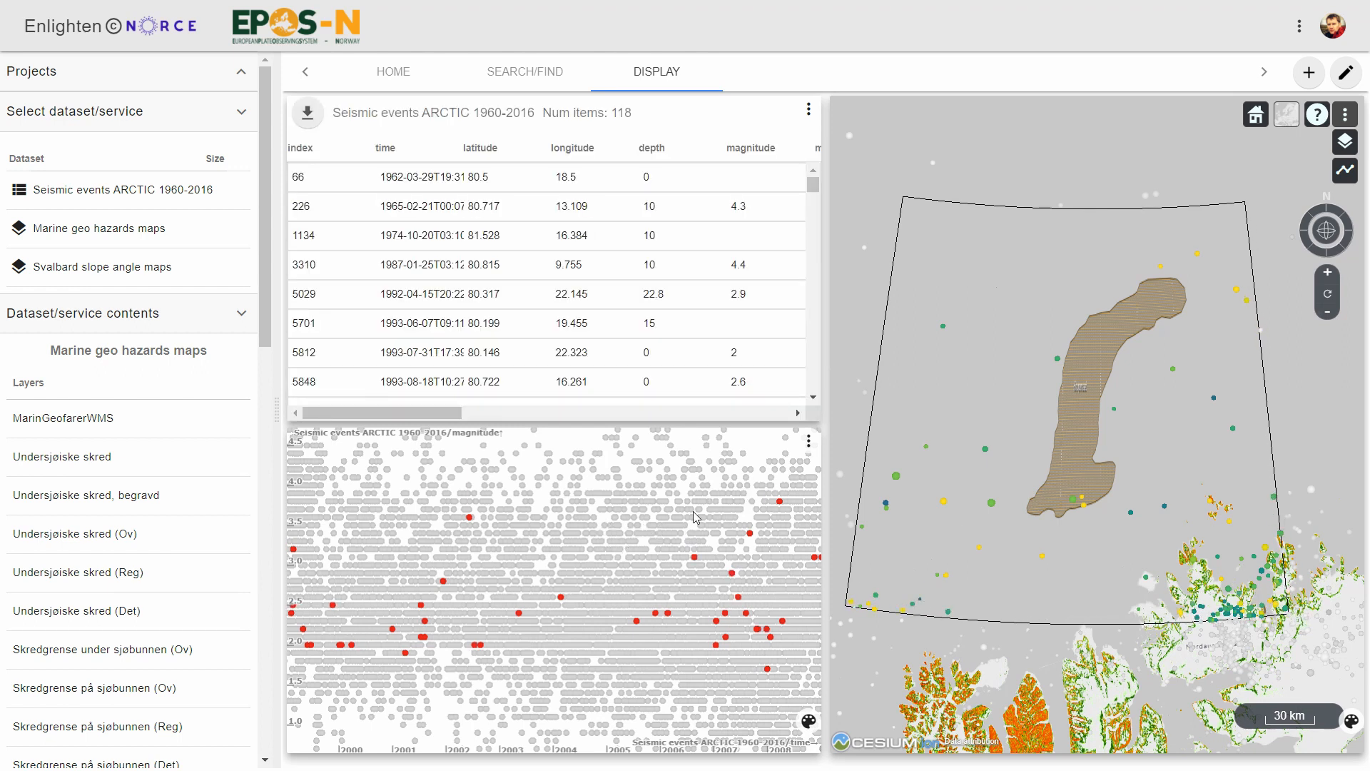
pyautogui.click(808, 441)
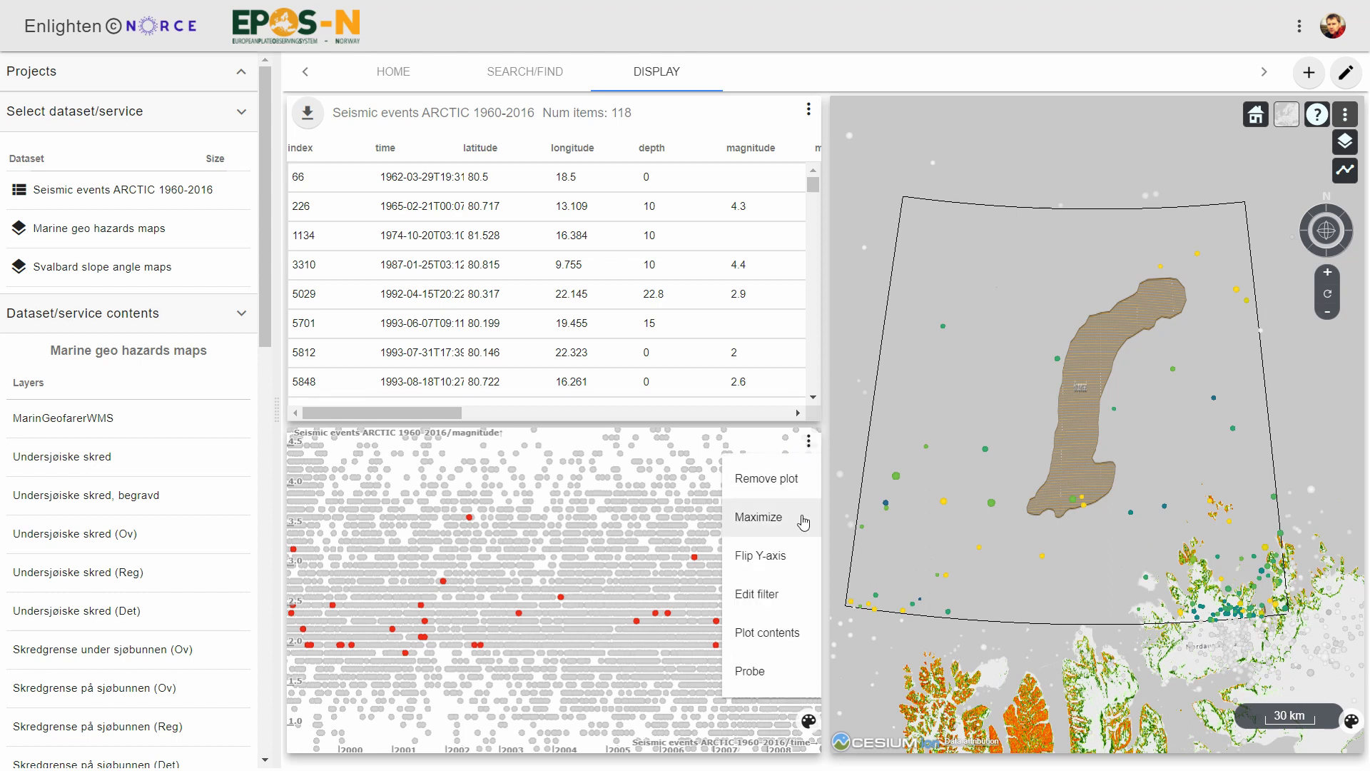
pyautogui.click(763, 523)
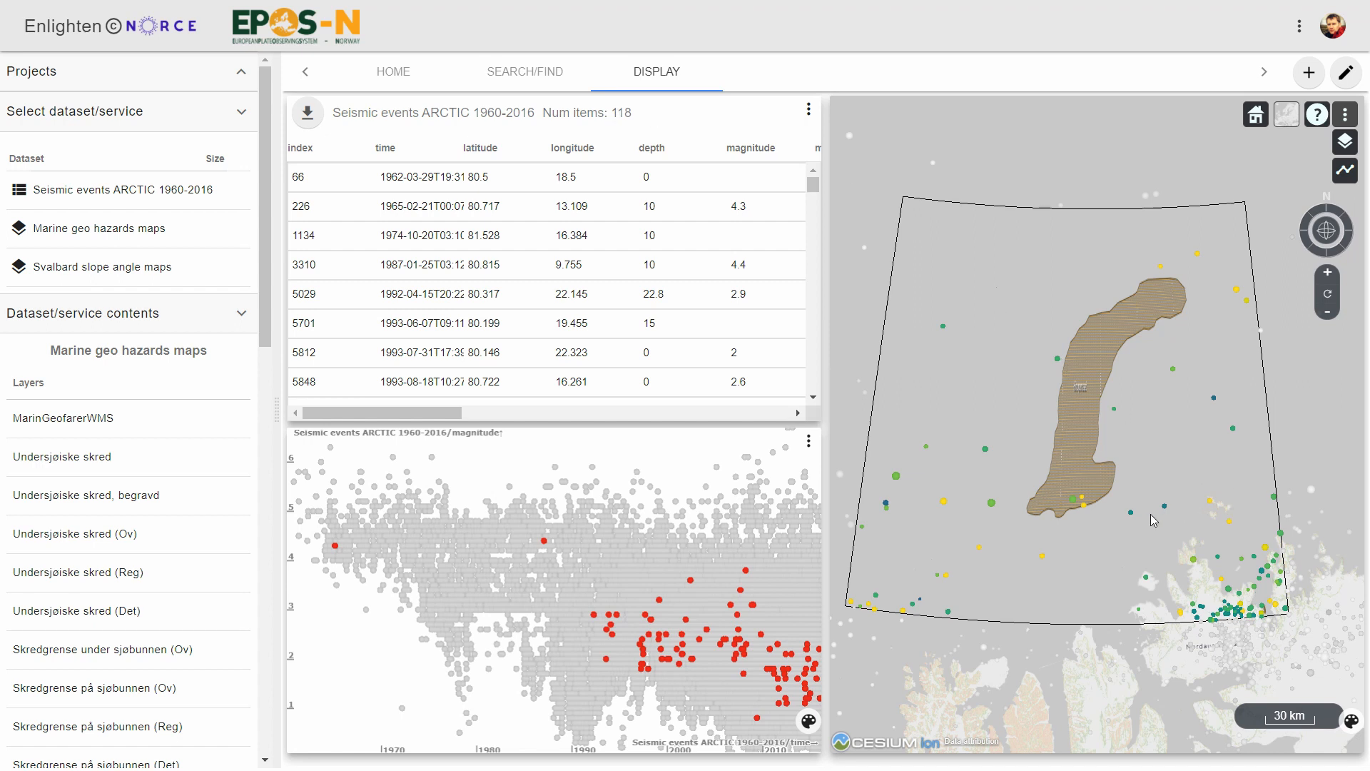
# Narrow the map selection to the landslide's southern end and export the selected events as the CSV file Seismic_events_ARCTIC_1960-2016 (1).
pyautogui.moveTo(1009, 417); pyautogui.dragTo(1085, 532)
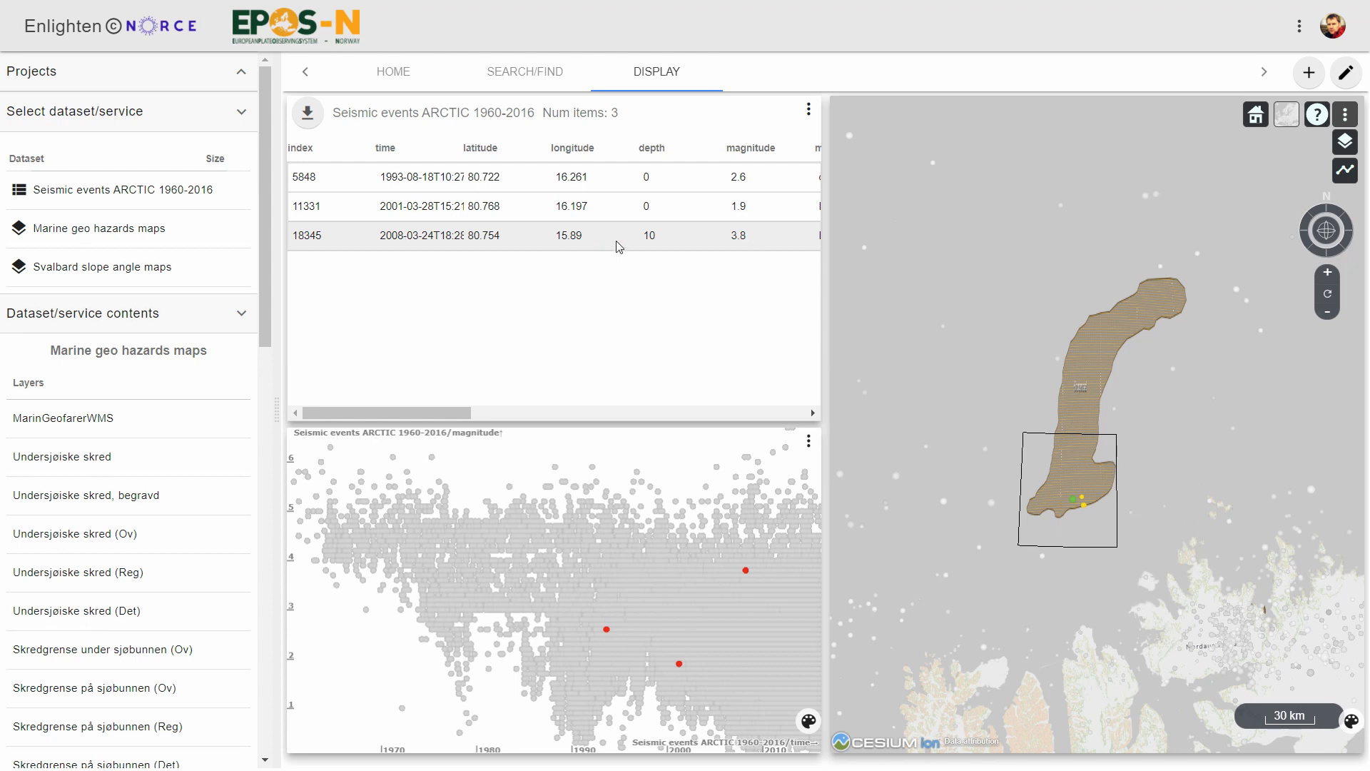
pyautogui.click(309, 115)
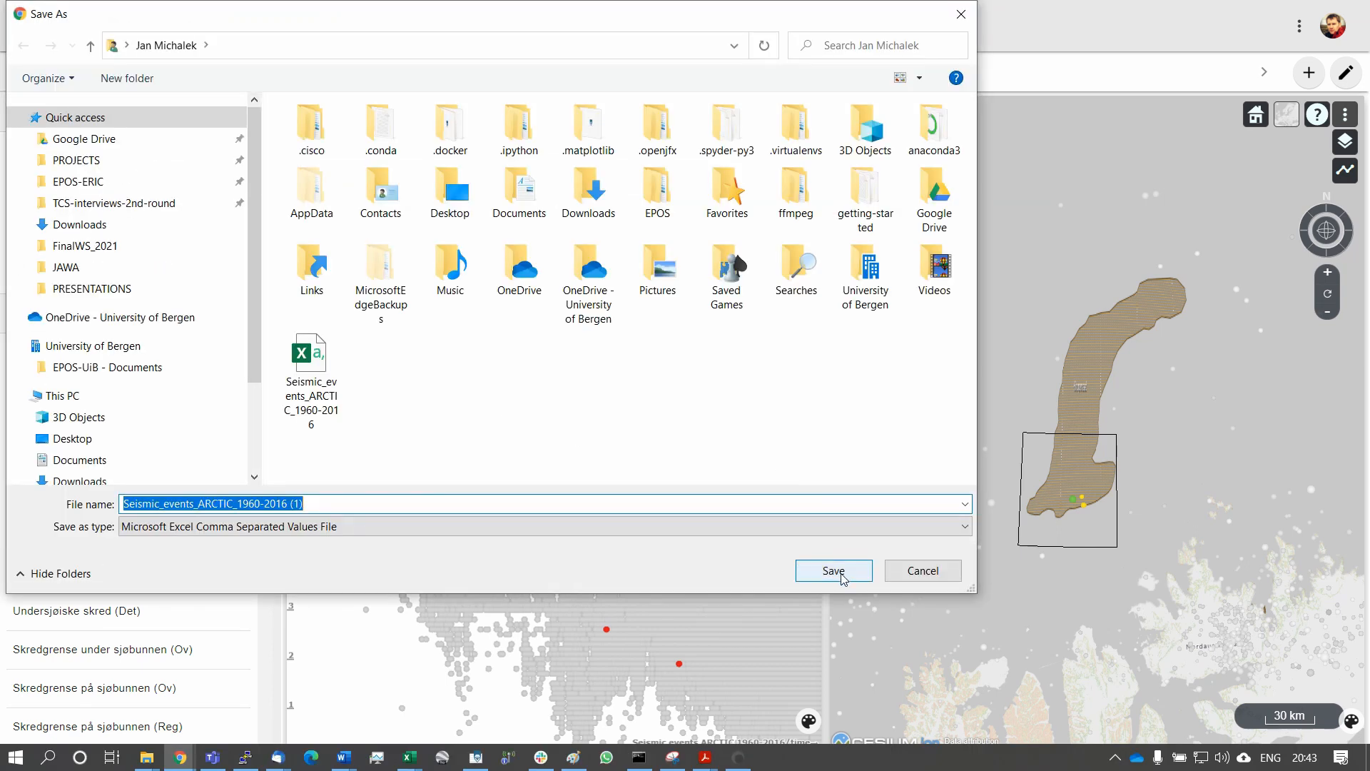
pyautogui.click(834, 571)
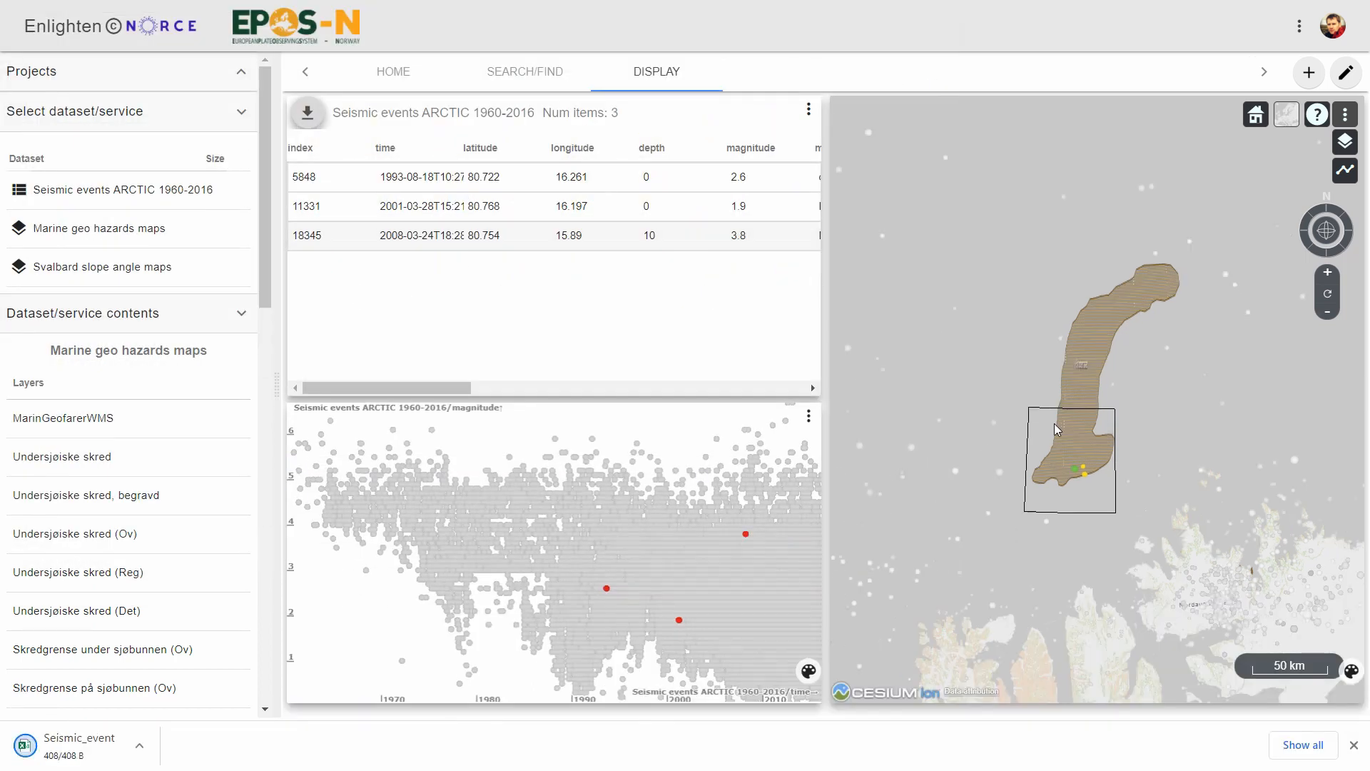
# Narrow the map selection to the single 2008 event inside the landslide and open the table's waveform download settings.
pyautogui.scroll(-2, 1055, 423)
pyautogui.scroll(-2, 1027, 419)
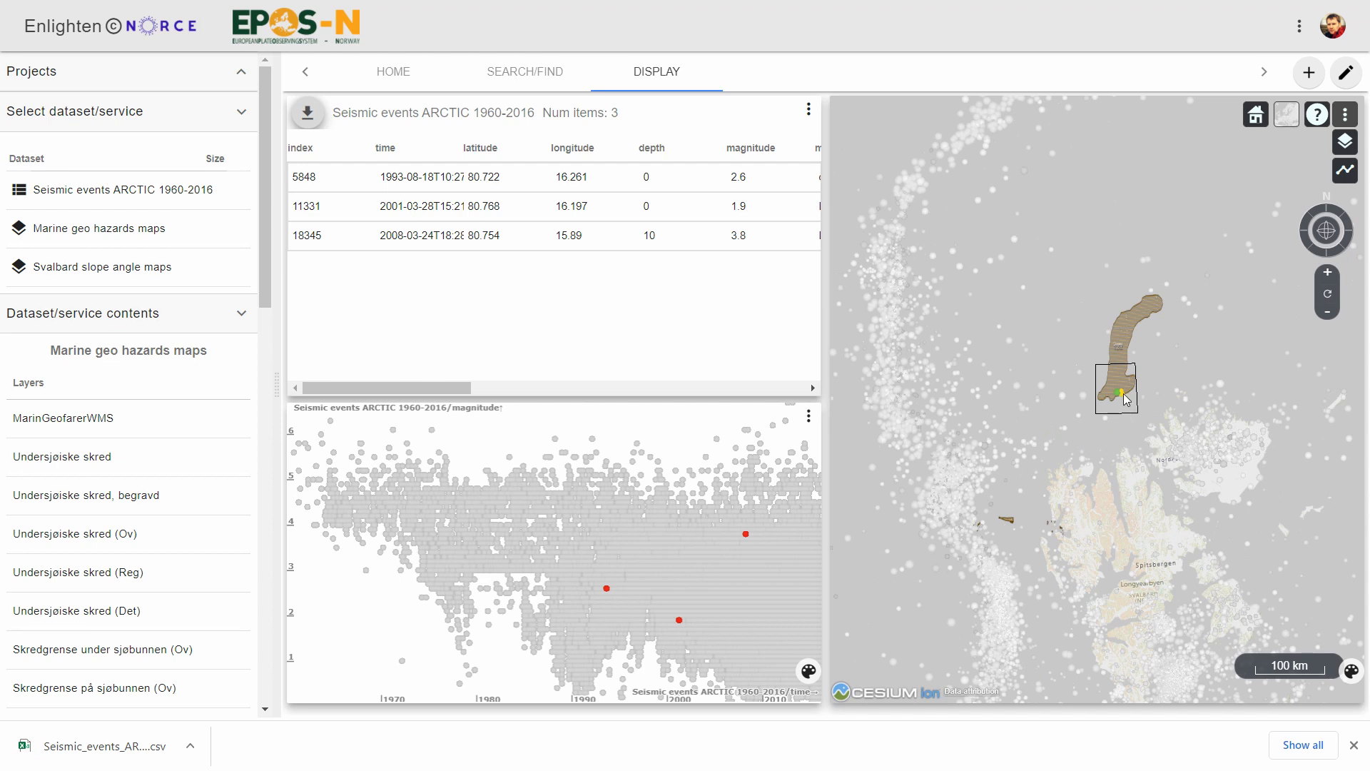
pyautogui.scroll(5, 1124, 397)
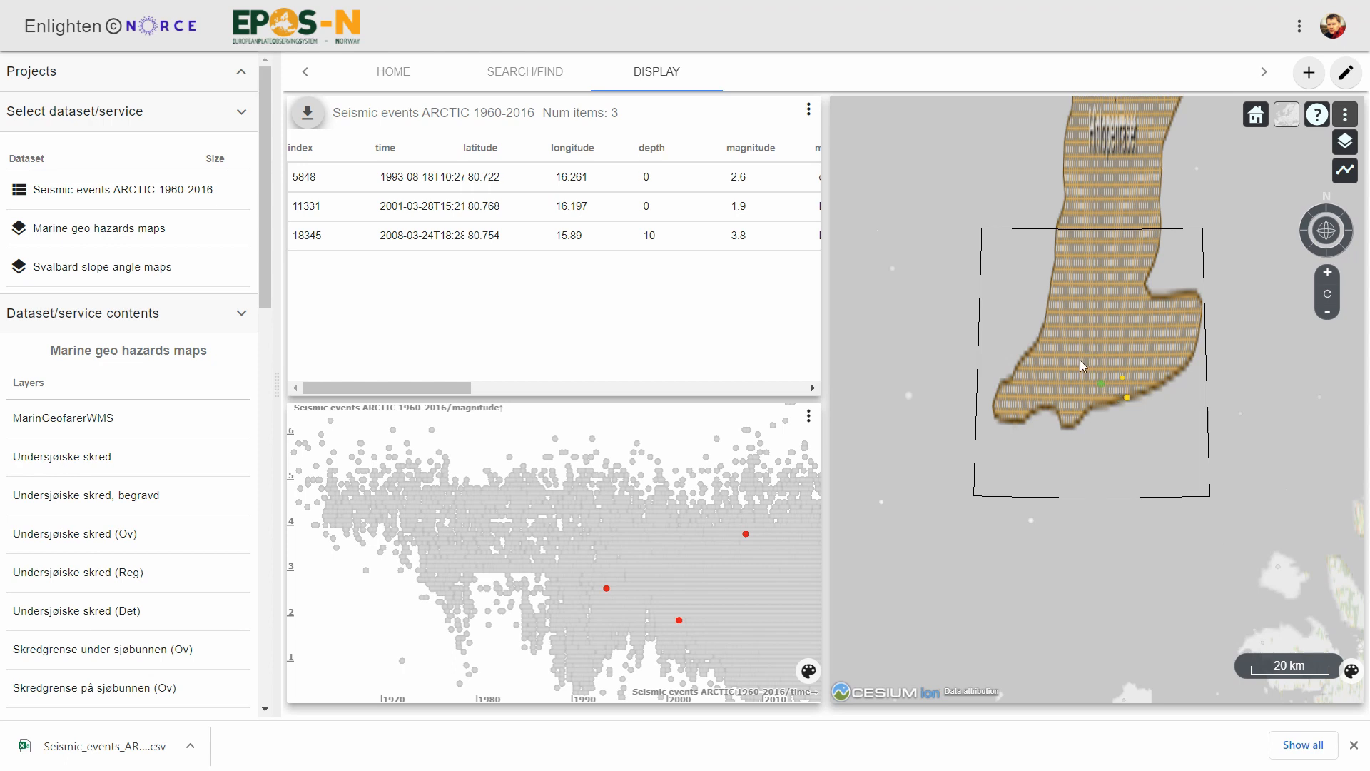
pyautogui.moveTo(1080, 350); pyautogui.dragTo(1112, 412)
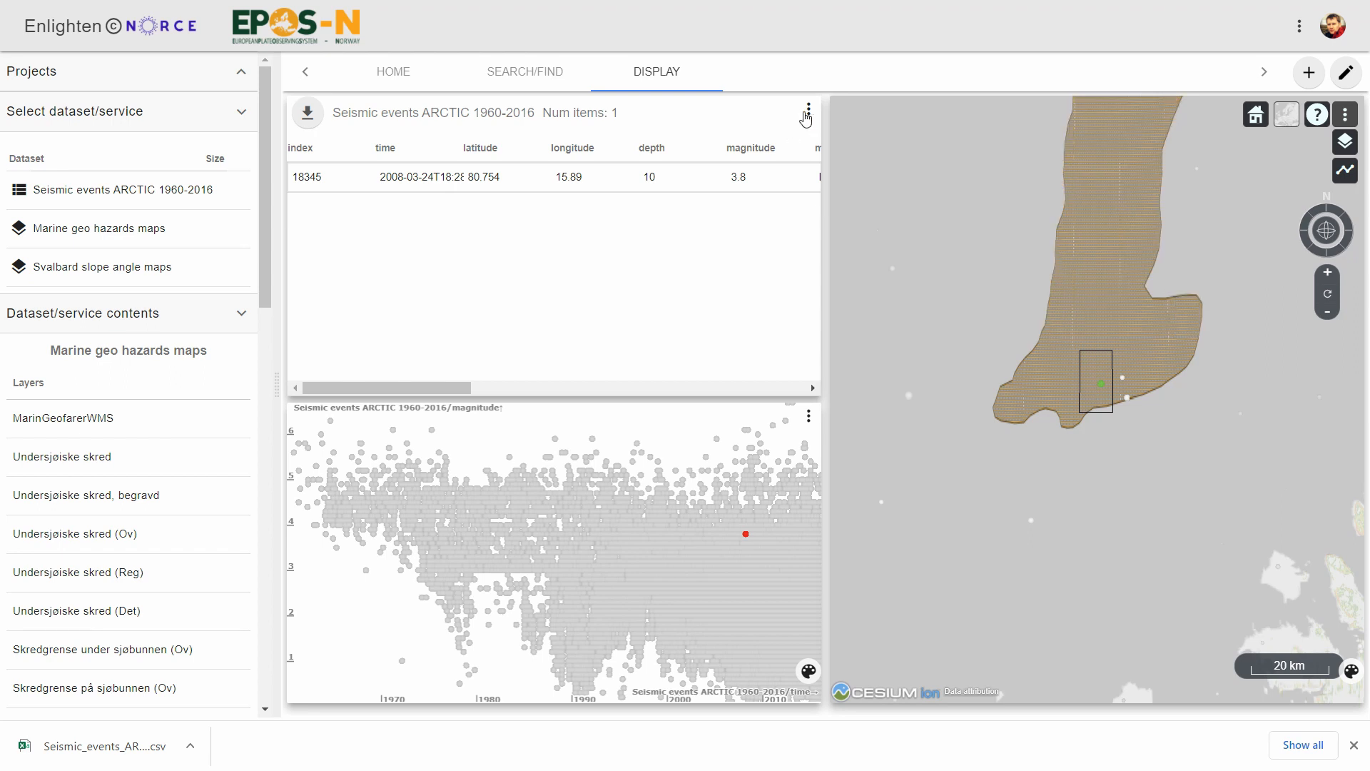
pyautogui.click(810, 115)
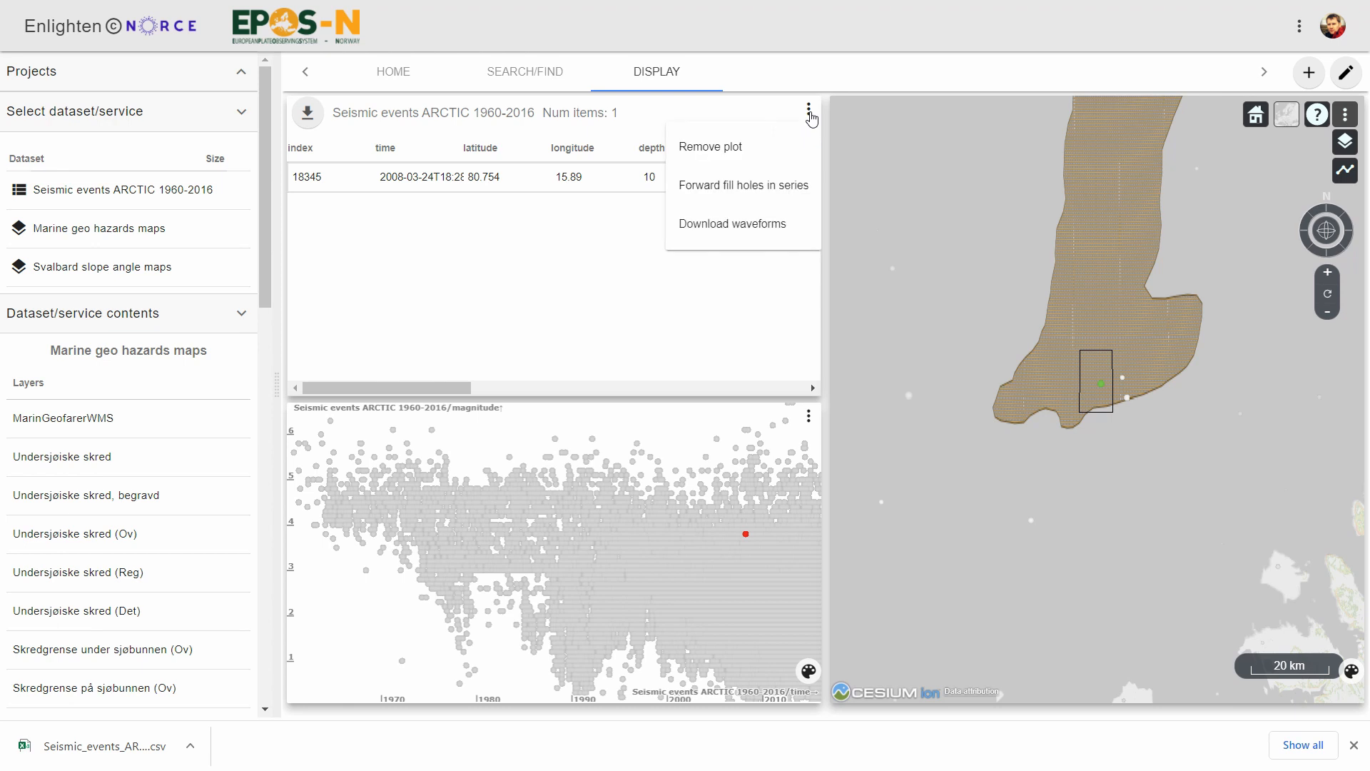
pyautogui.click(736, 227)
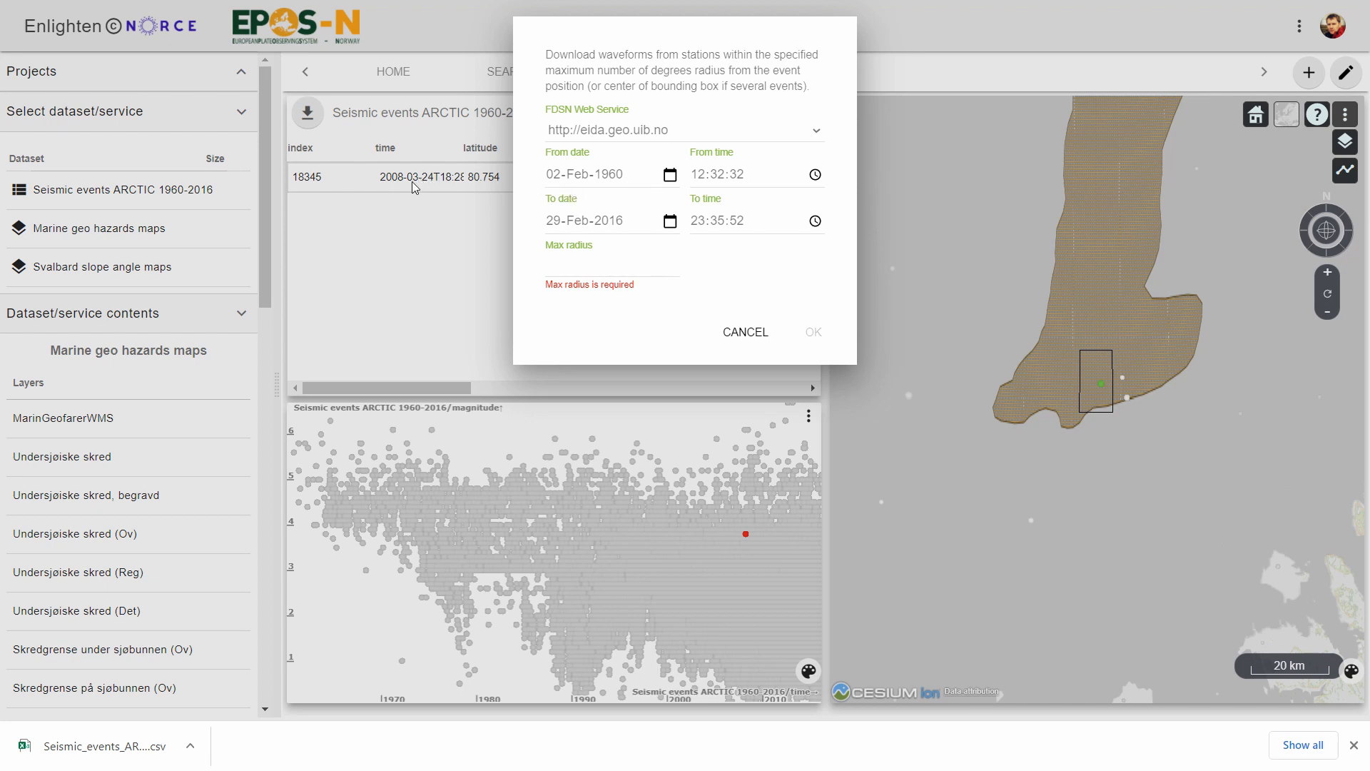
pyautogui.click(671, 176)
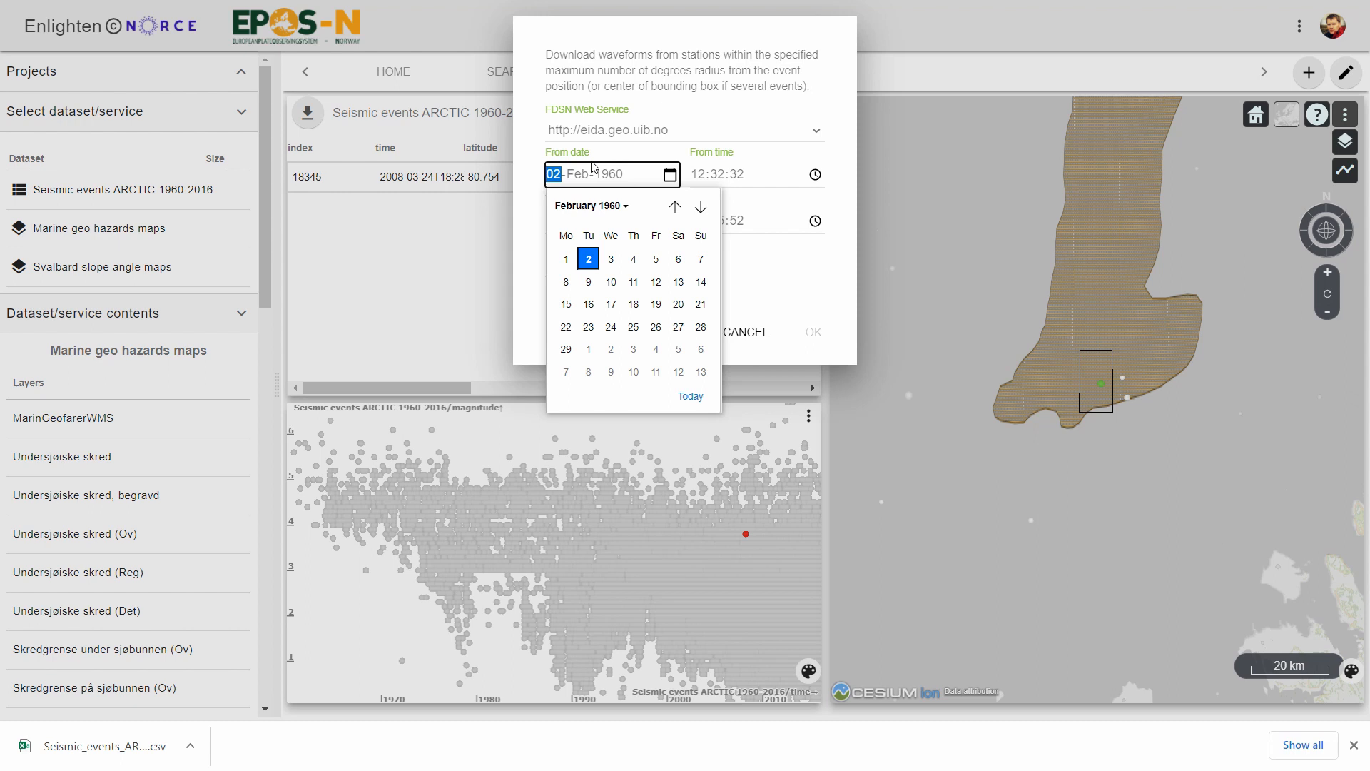
pyautogui.click(671, 173)
pyautogui.click(689, 161)
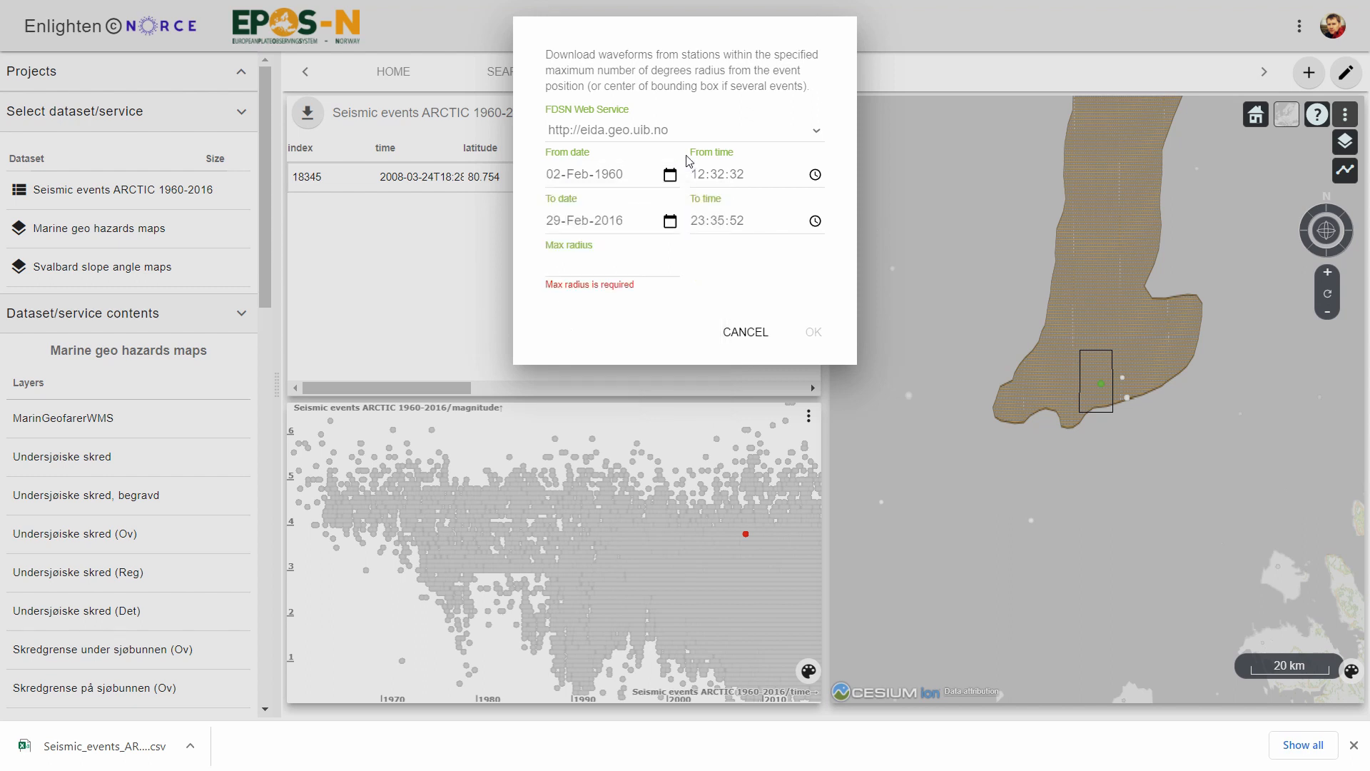
# Set the start of the waveform download to 24-Mar-2008 at 18:25.
pyautogui.click(575, 177)
pyautogui.click(554, 181)
pyautogui.write('24')
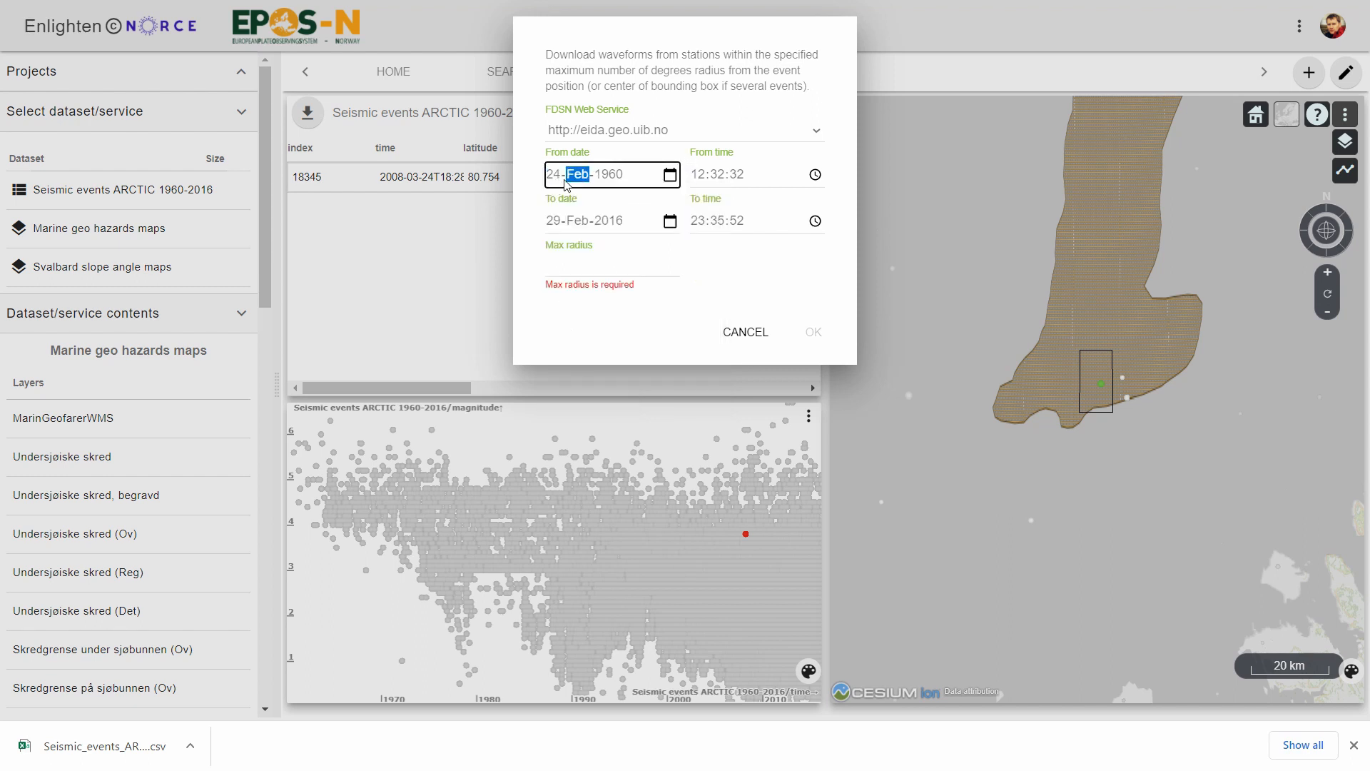
pyautogui.press('Up')
pyautogui.press('Up')
pyautogui.press('Up')
pyautogui.press('Down')
pyautogui.press('Down')
pyautogui.click(621, 182)
pyautogui.write('2008')
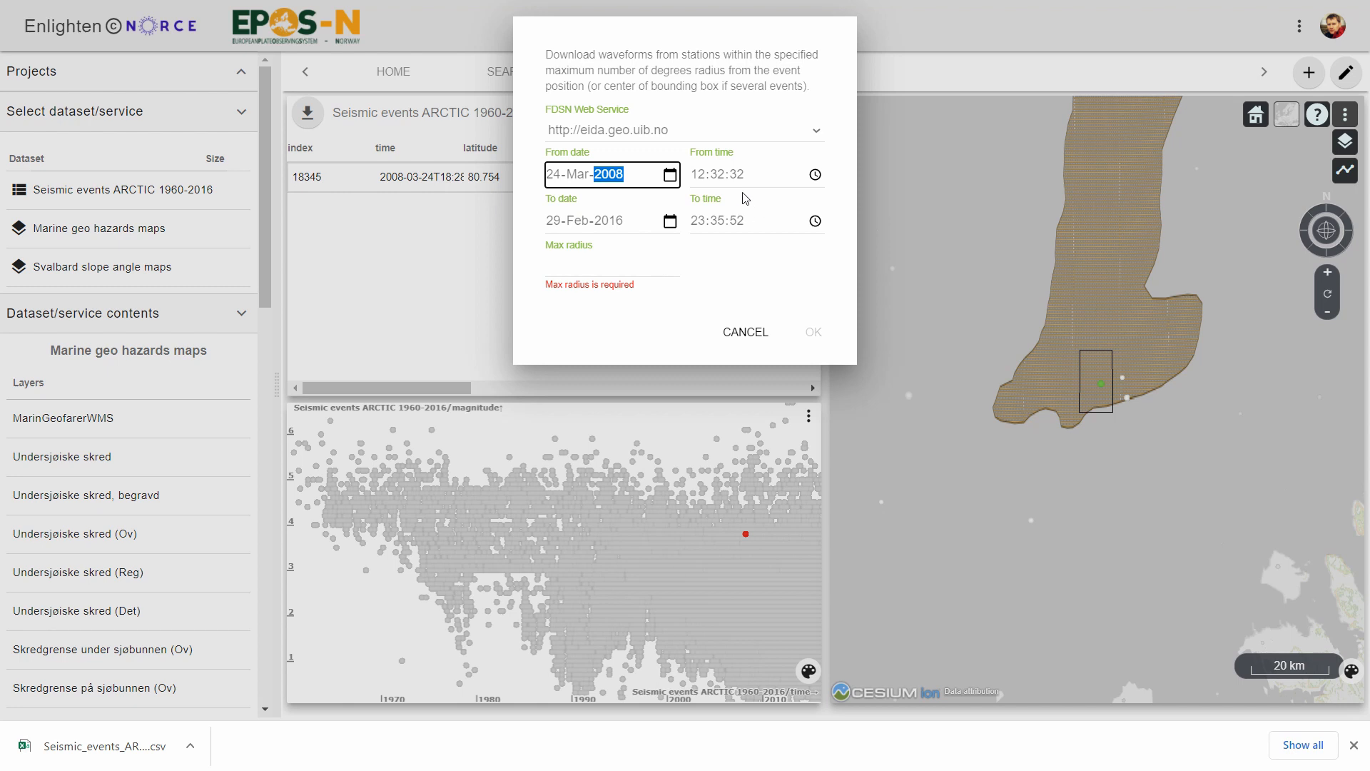
pyautogui.click(699, 175)
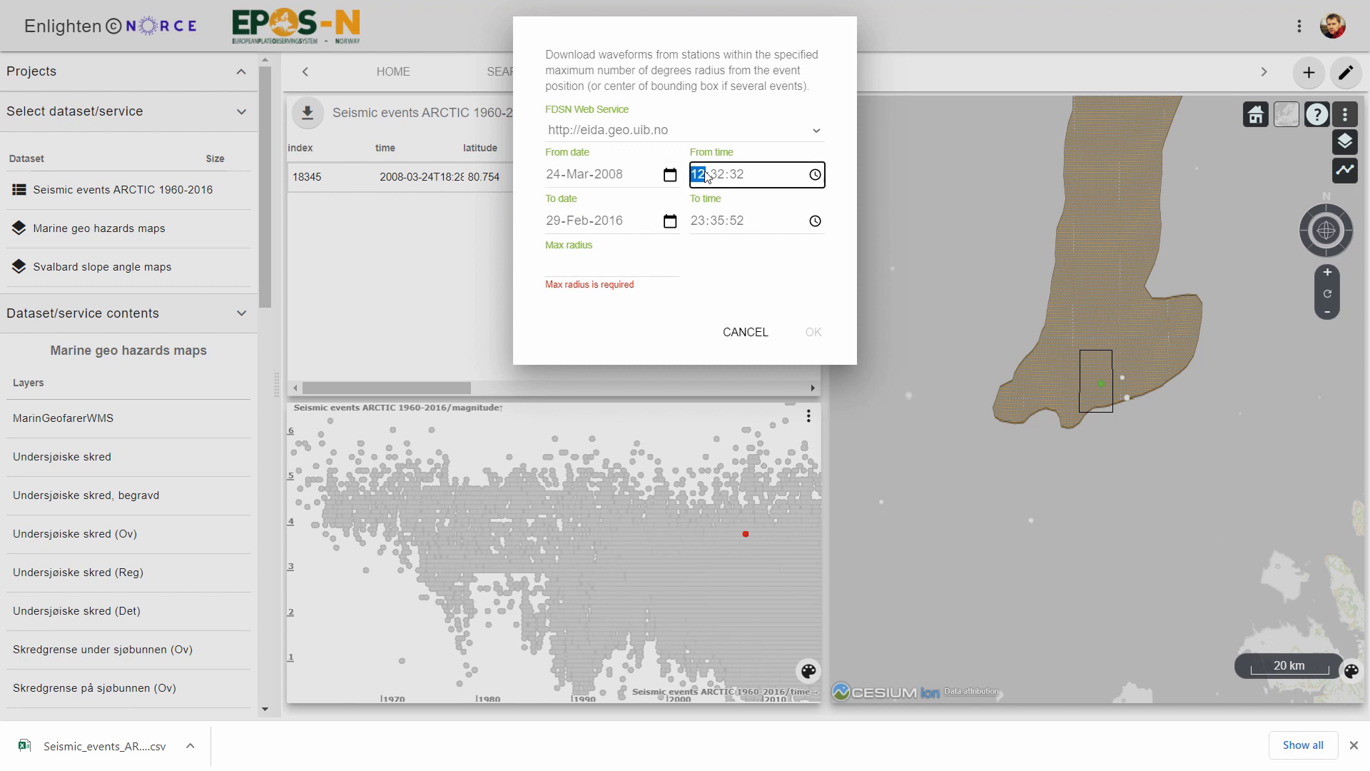
pyautogui.write('18:25')
# Set the end date of the waveform download to 24-Mar-2008 and the hour of its end time to 18.
pyautogui.click(578, 227)
pyautogui.click(554, 225)
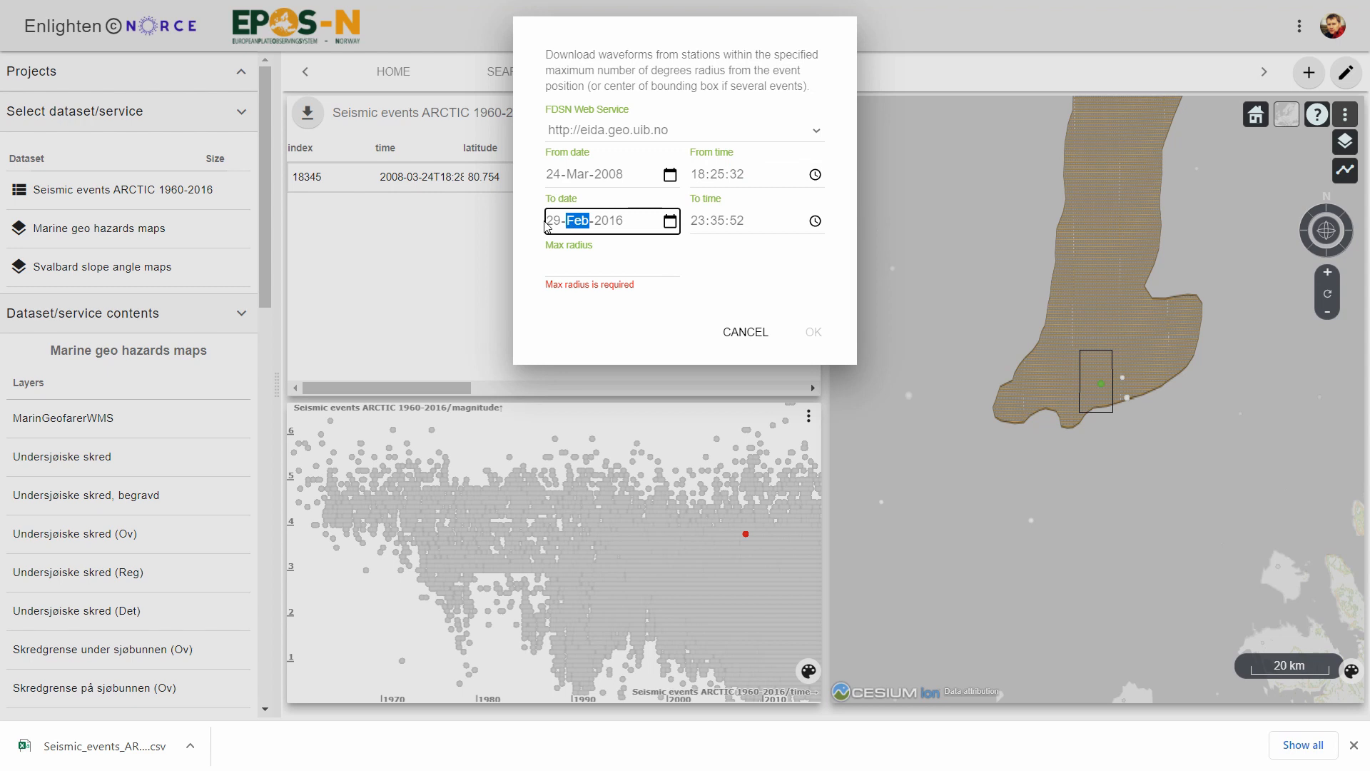
pyautogui.write('14')
pyautogui.press('Left')
pyautogui.write('24')
pyautogui.press('Up')
pyautogui.click(602, 222)
pyautogui.write('2')
pyautogui.click(699, 223)
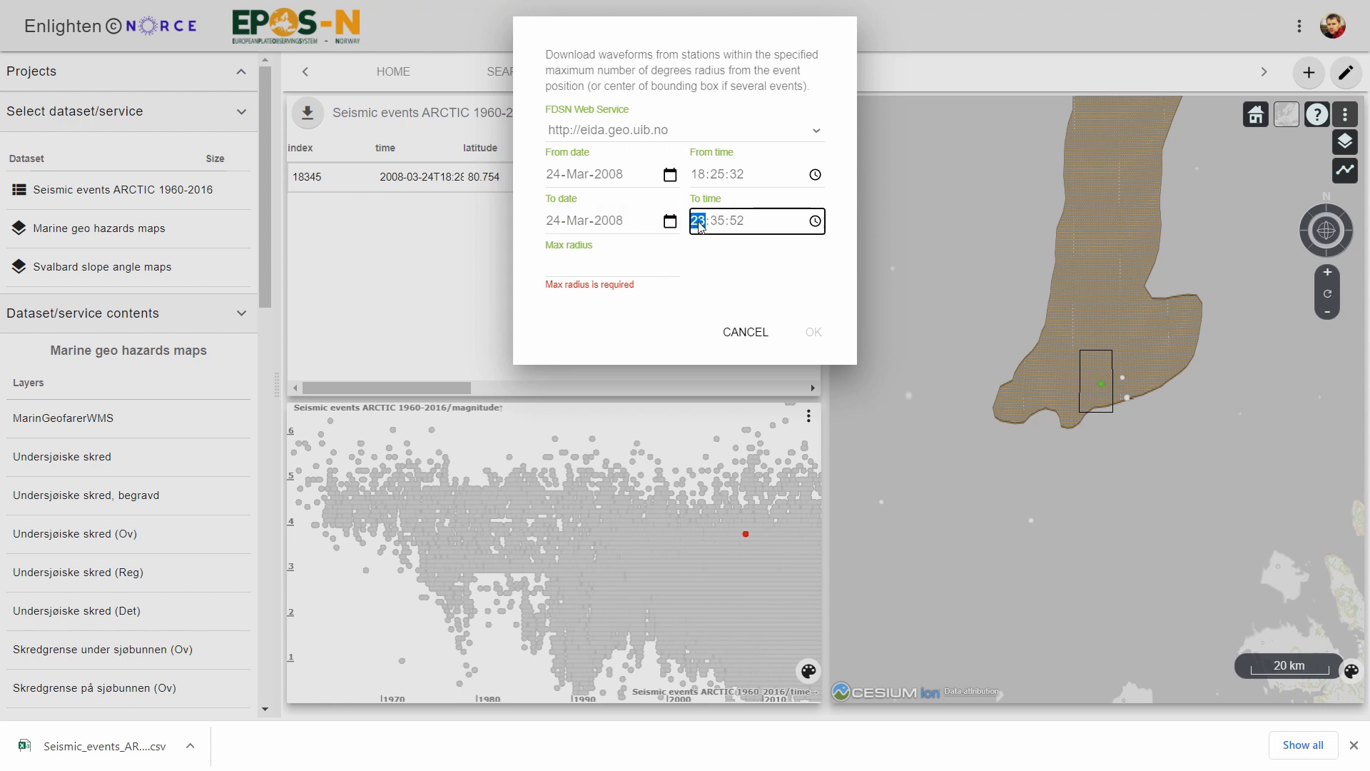
pyautogui.write('18')
pyautogui.click(741, 223)
# Set the maximum station radius to 3 degrees, accept the waveform settings and copy the generated download URL.
pyautogui.click(581, 283)
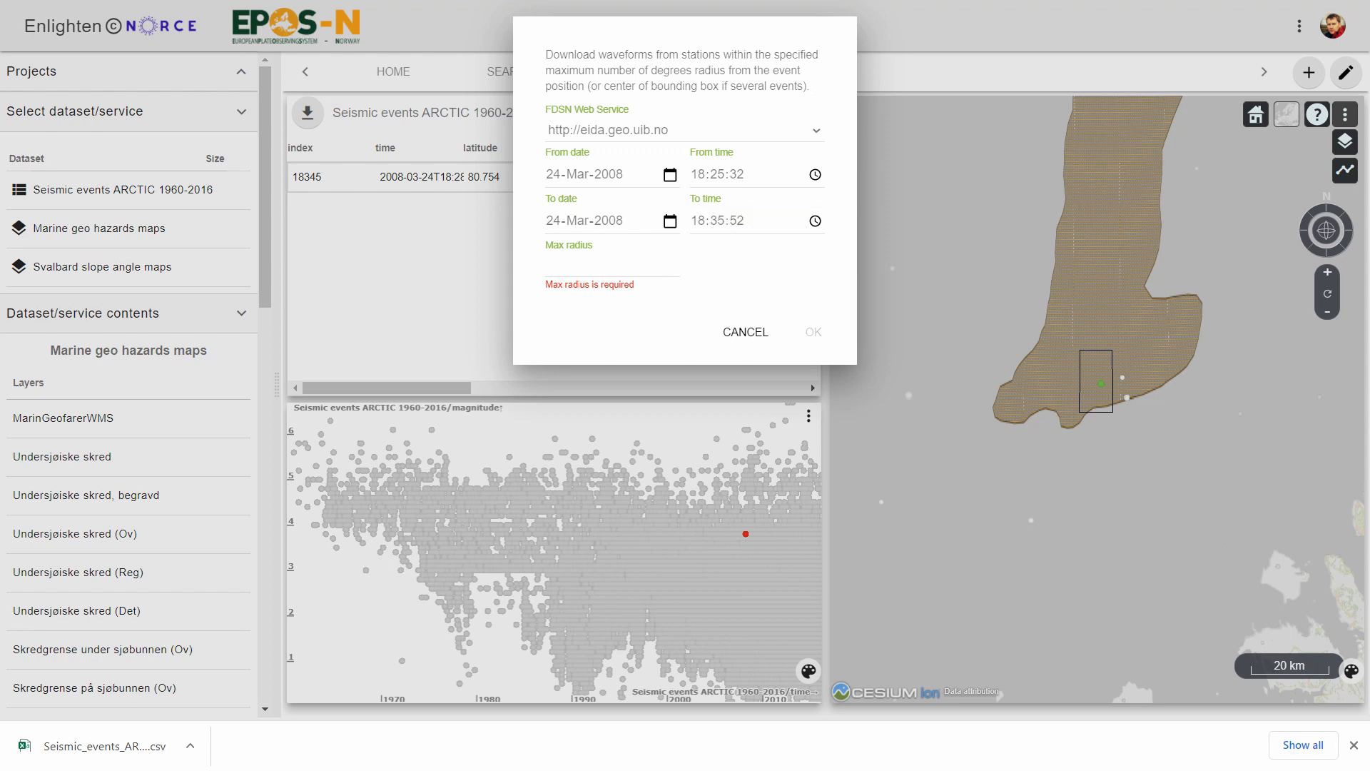
pyautogui.click(577, 269)
pyautogui.write('3')
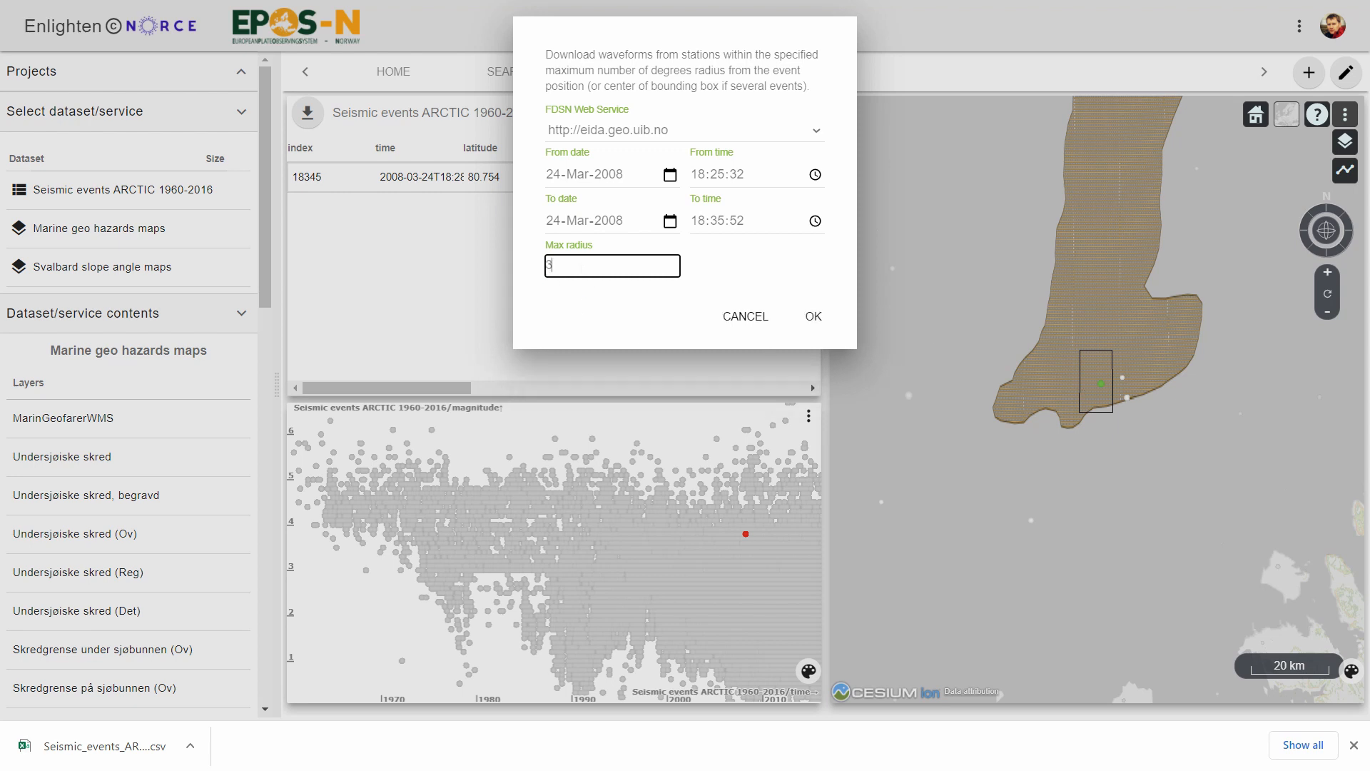
pyautogui.click(813, 314)
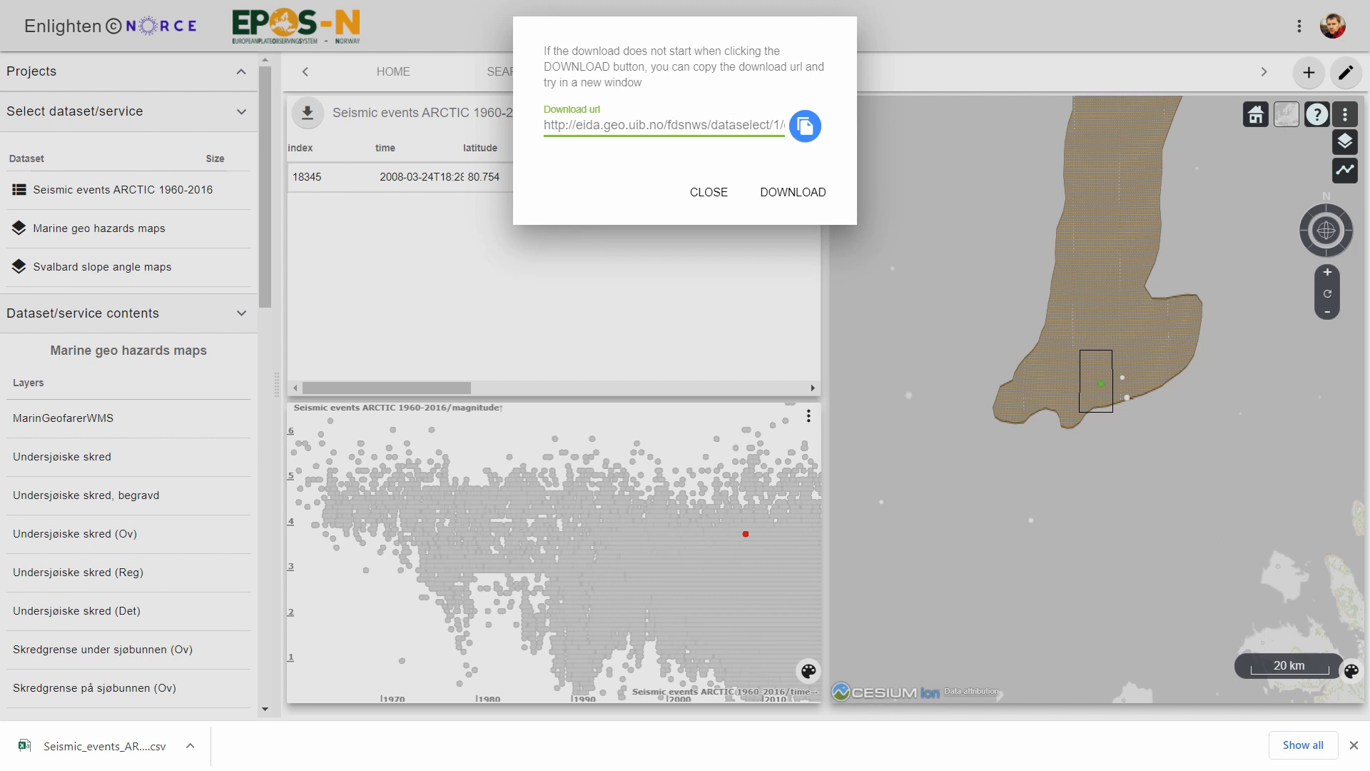
pyautogui.click(806, 128)
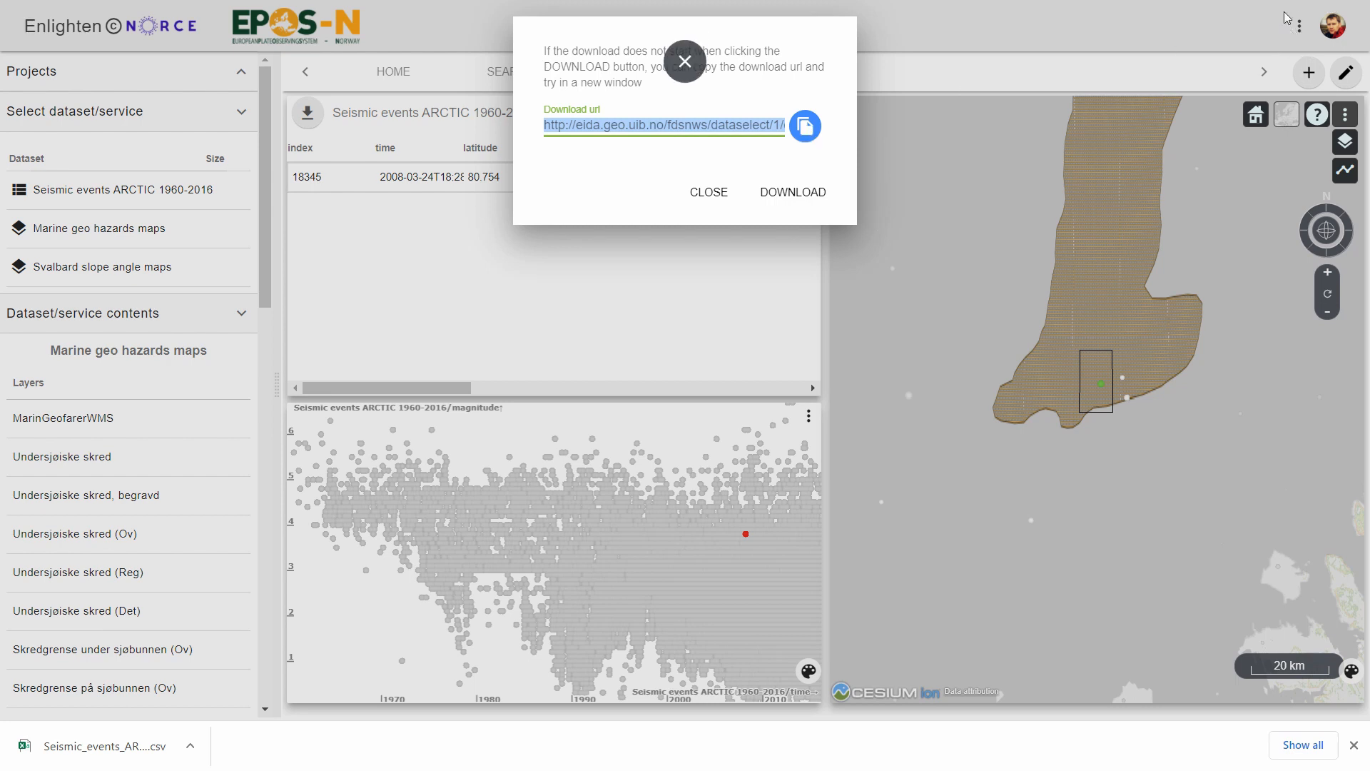
# Load the copied waveform download URL in a new browser tab and save the data as the MSEED file fdsnws.
pyautogui.press('F11')
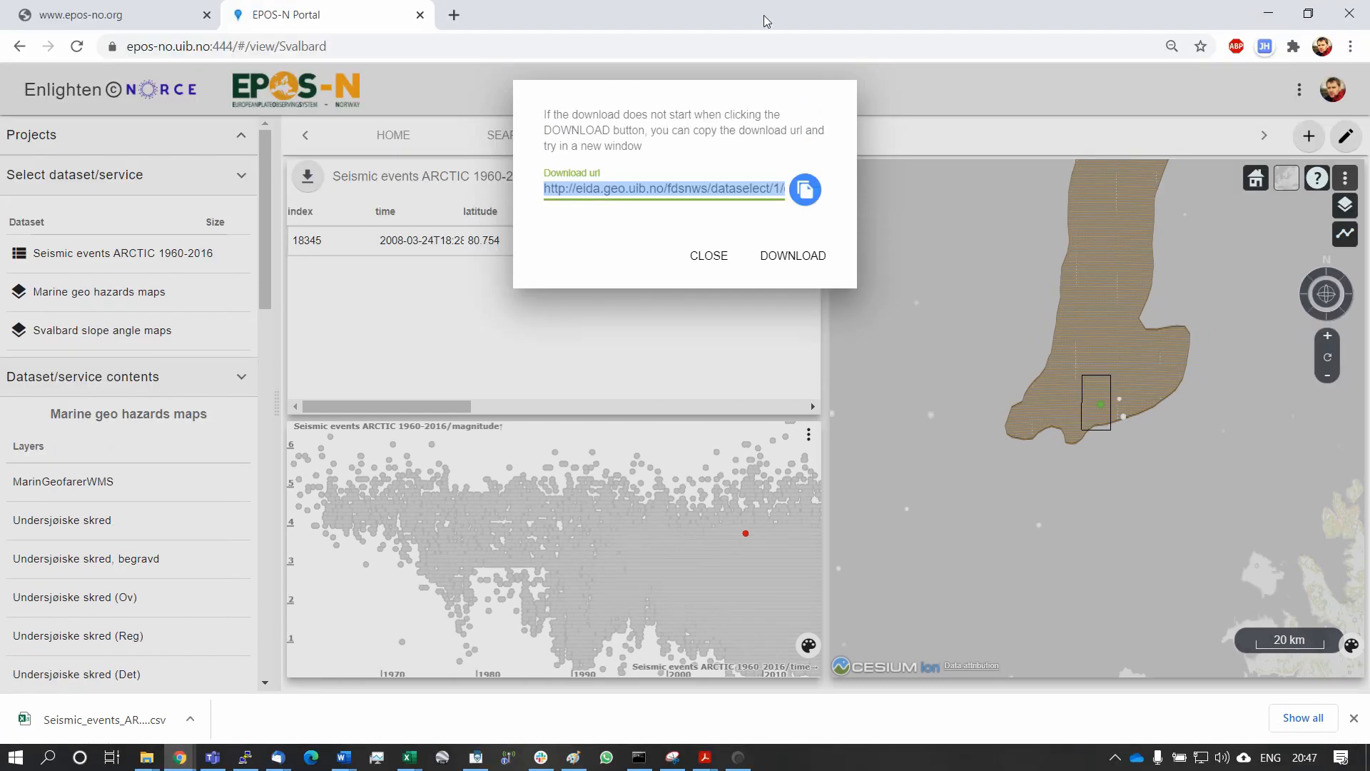
pyautogui.click(454, 15)
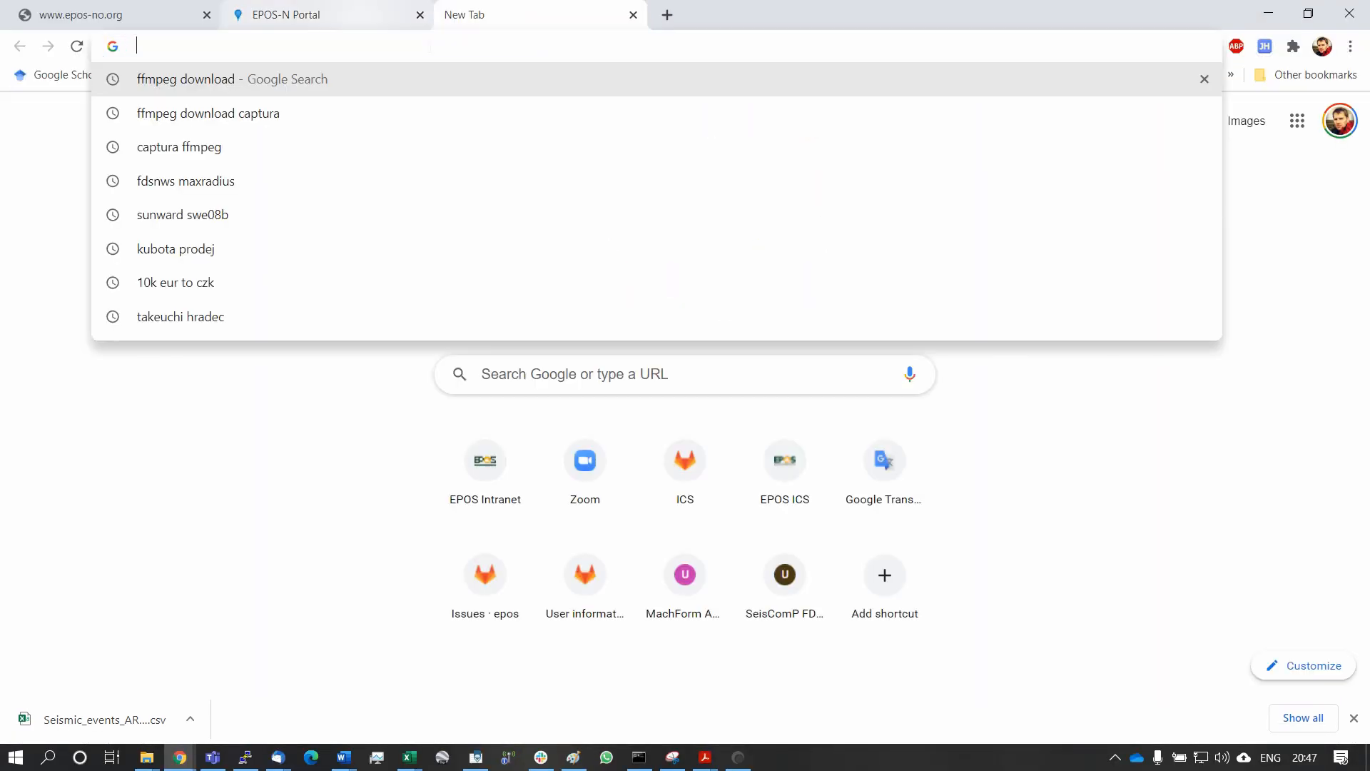
pyautogui.hotkey('ctrl', 'v')
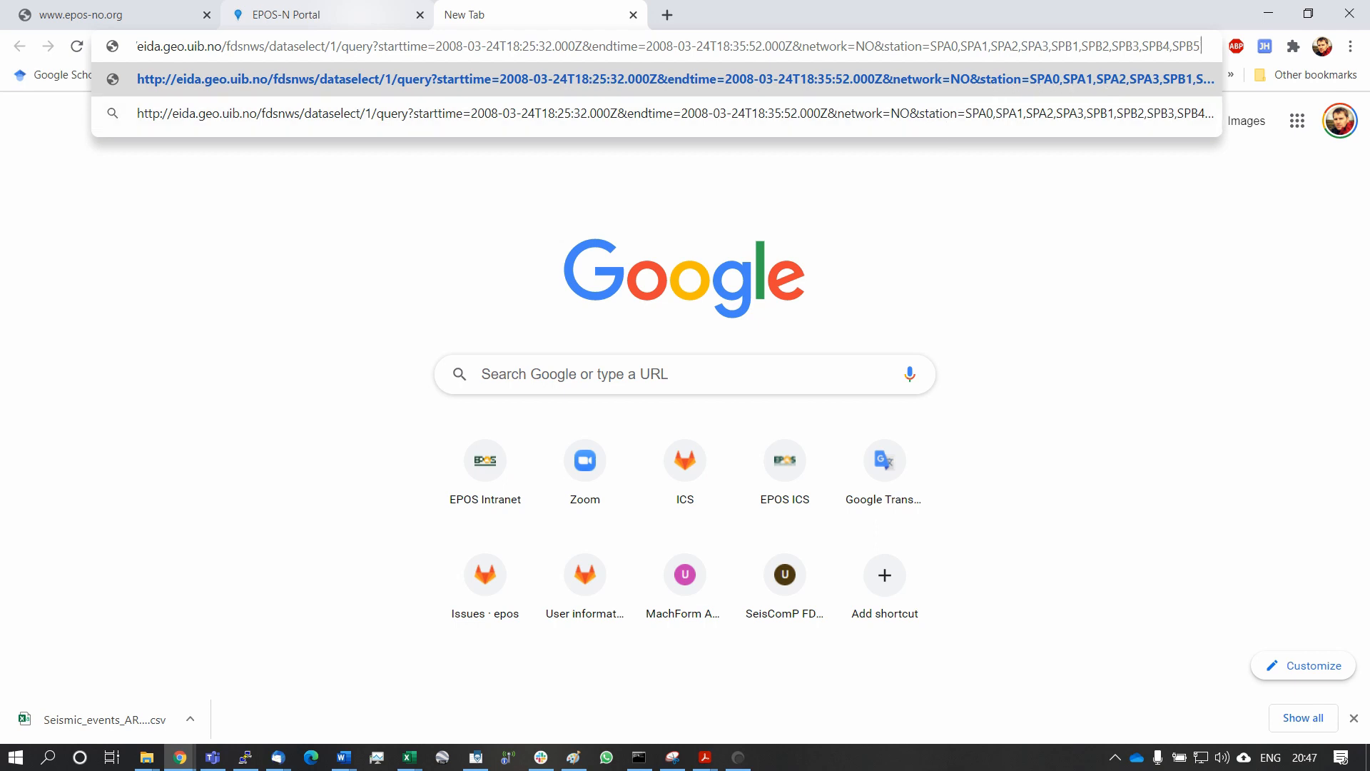
pyautogui.press('Return')
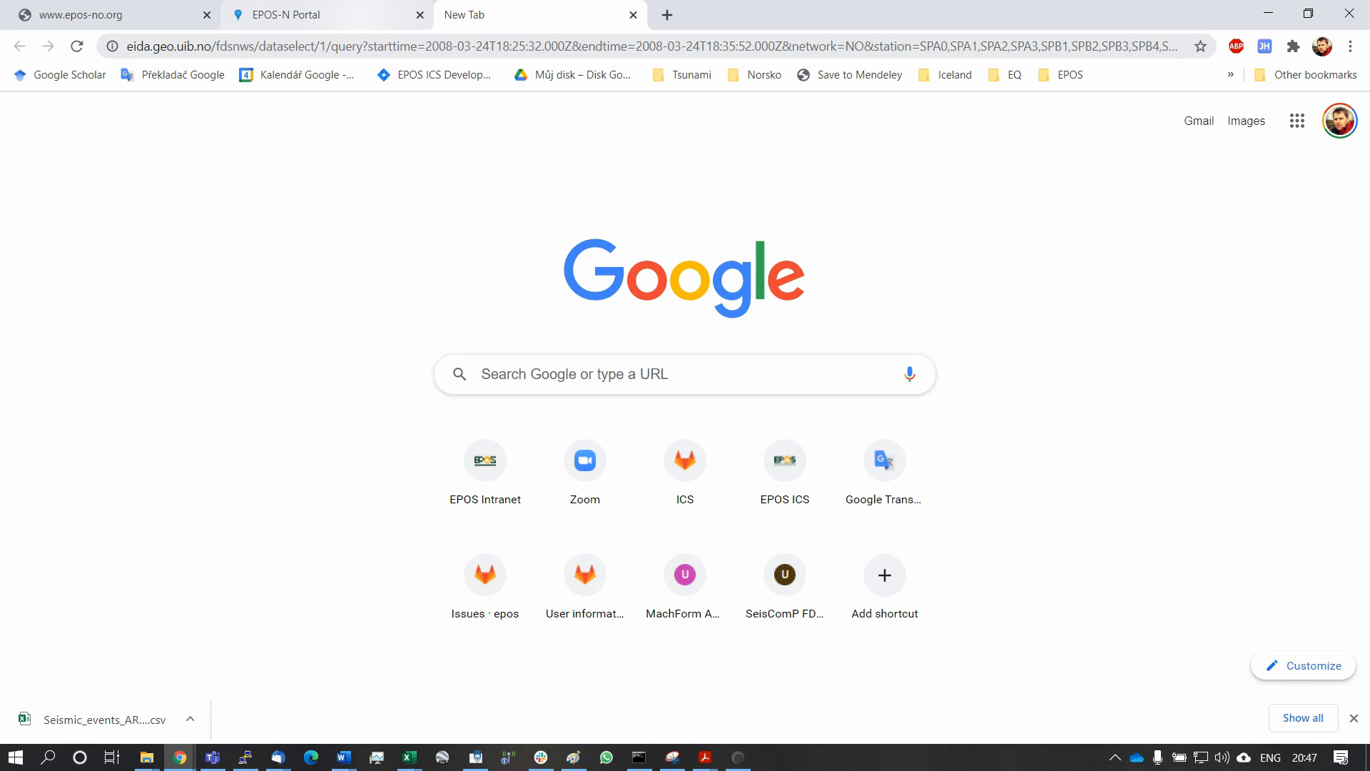
pyautogui.click(1096, 47)
pyautogui.press('Return')
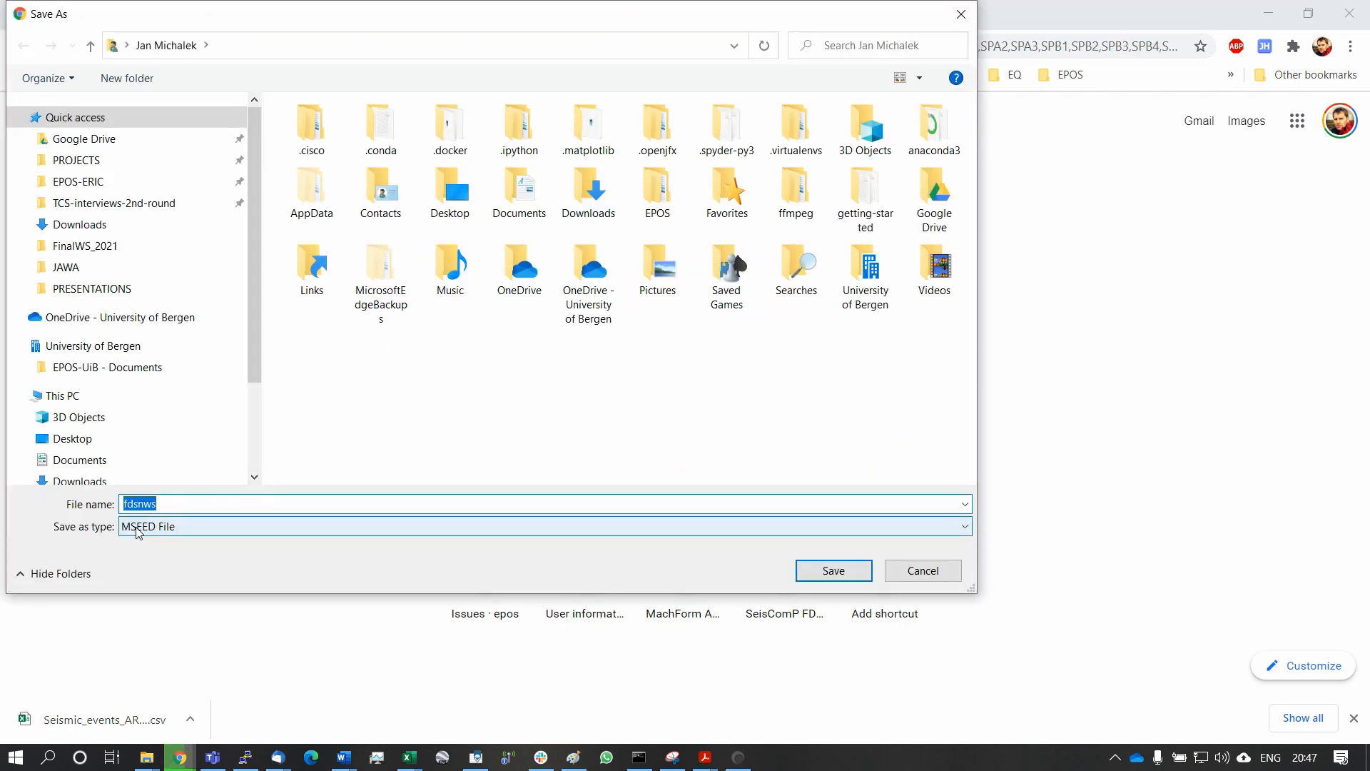
pyautogui.click(832, 574)
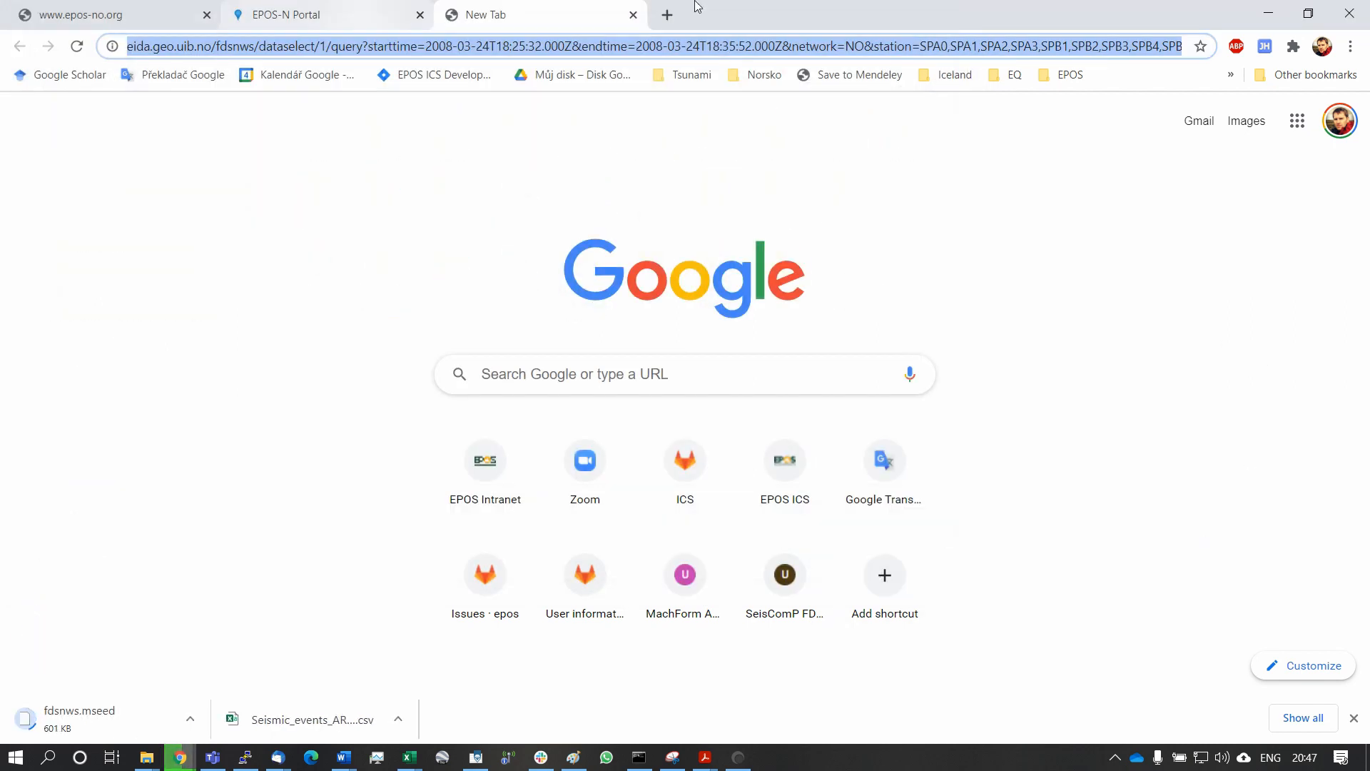
# Return to the EPOS-N Portal, close the download URL dialog and clear all filters.
pyautogui.click(345, 14)
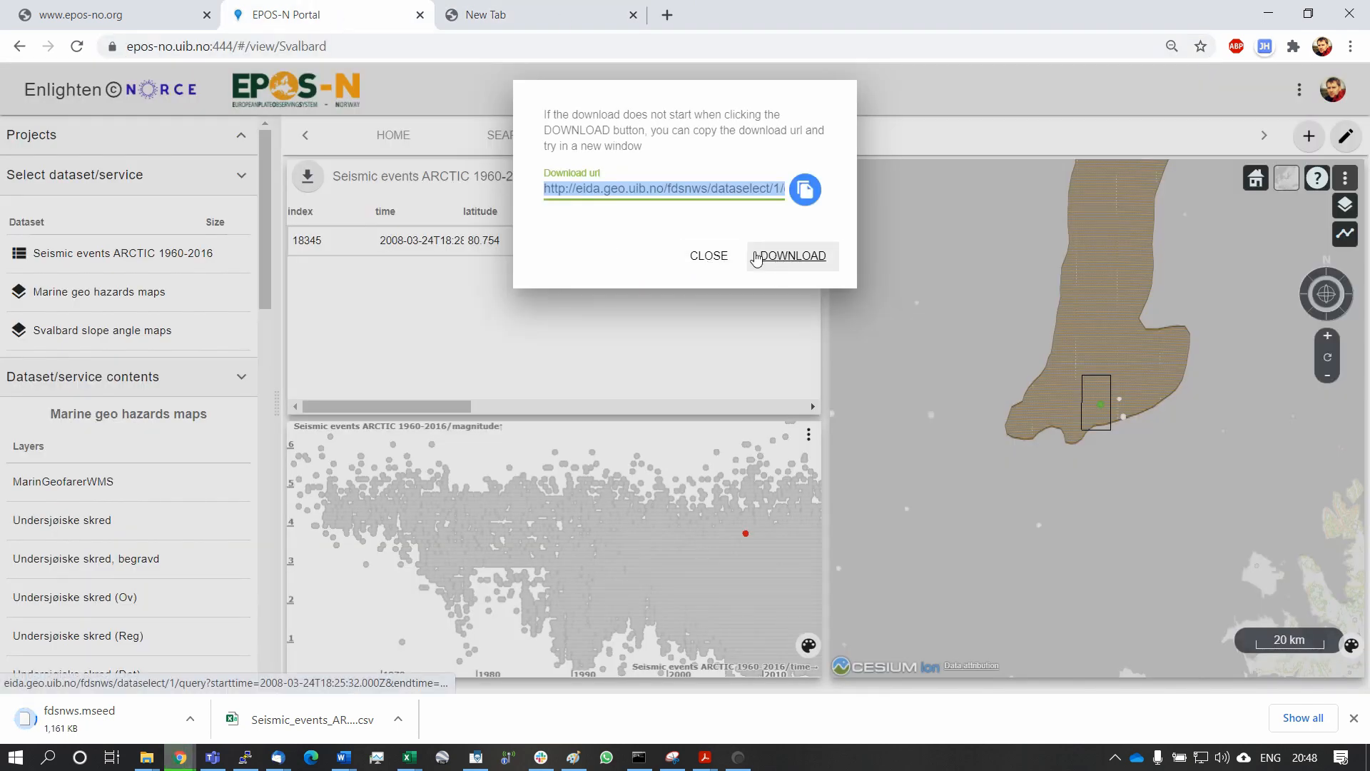
pyautogui.click(711, 257)
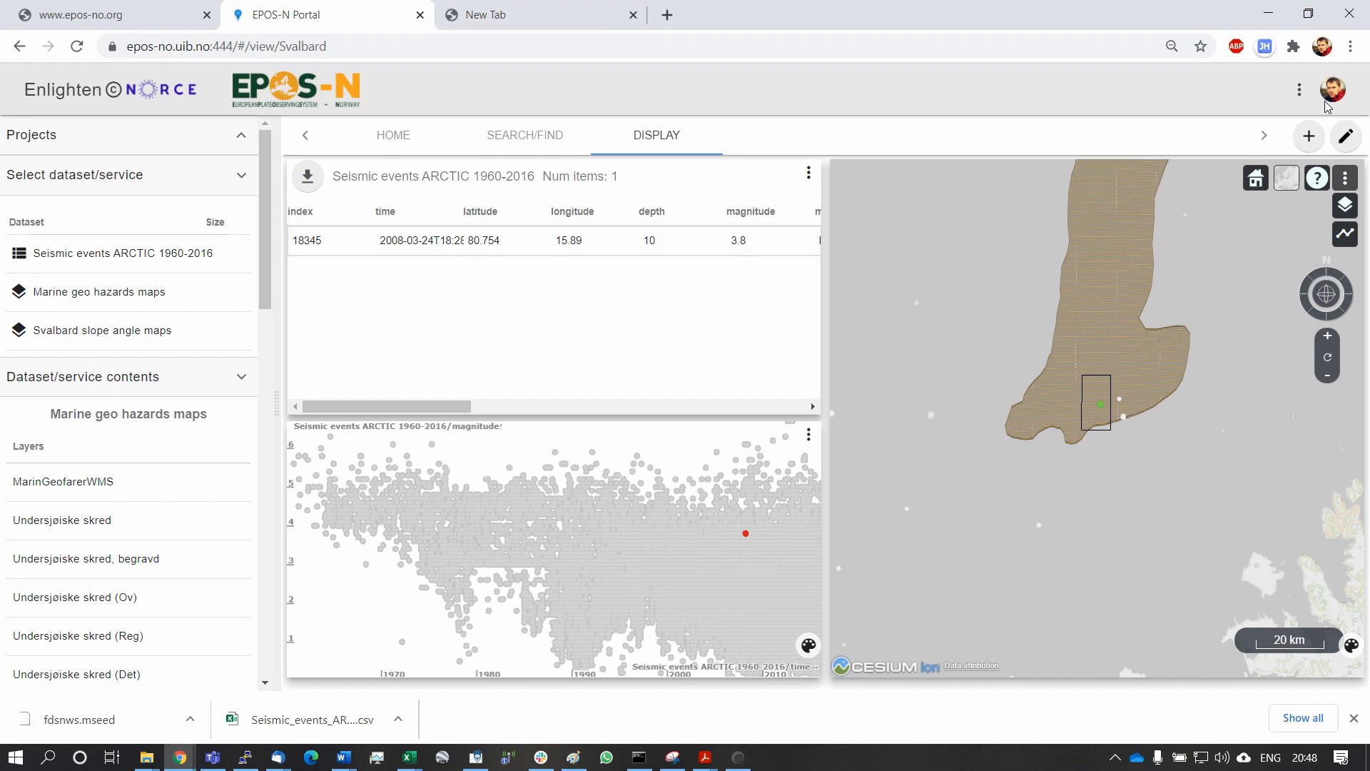
pyautogui.click(1299, 89)
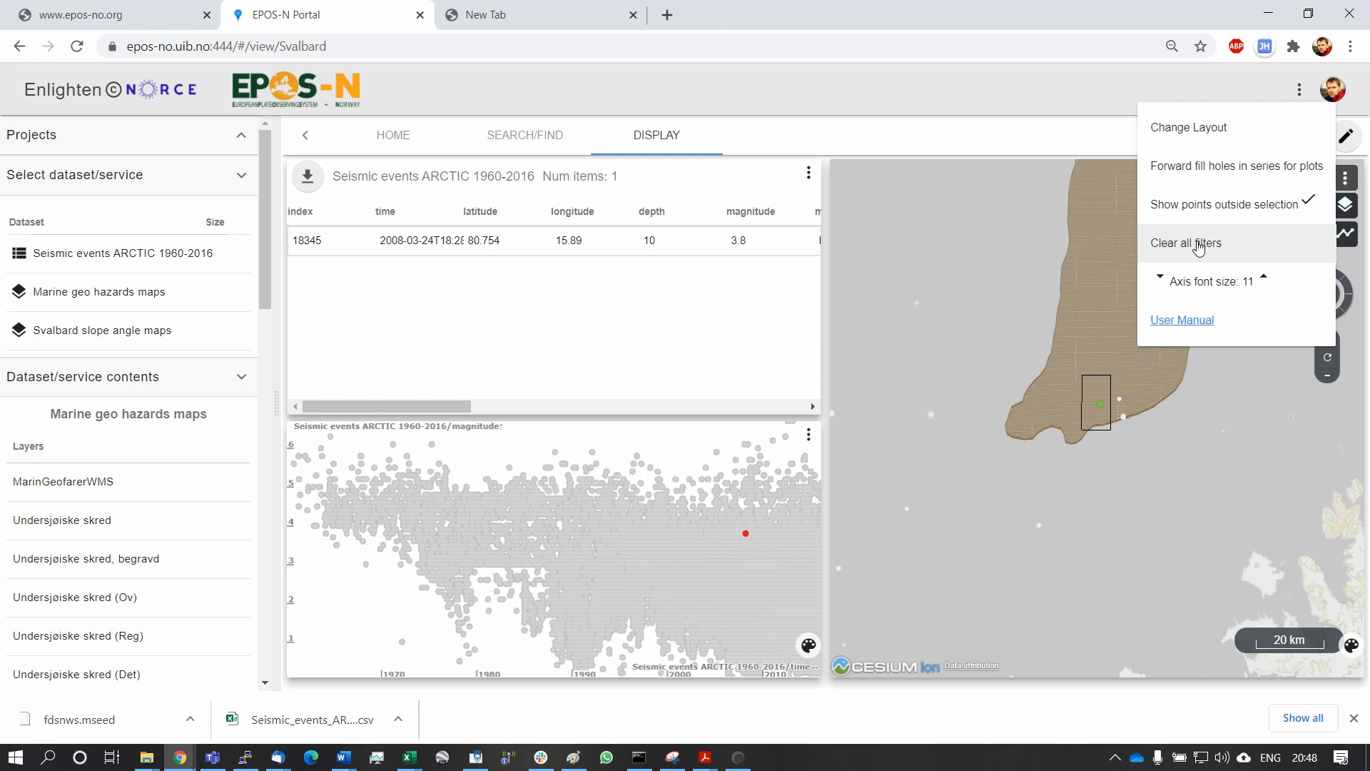
pyautogui.click(1199, 246)
# Examine the submarine landslide areas and seismic events off western Svalbard and in Kongsfjorden on the map.
pyautogui.moveTo(984, 355); pyautogui.dragTo(1144, 410)
pyautogui.scroll(-3, 1145, 410)
pyautogui.moveTo(1020, 563); pyautogui.dragTo(1086, 334)
pyautogui.scroll(2, 1101, 414)
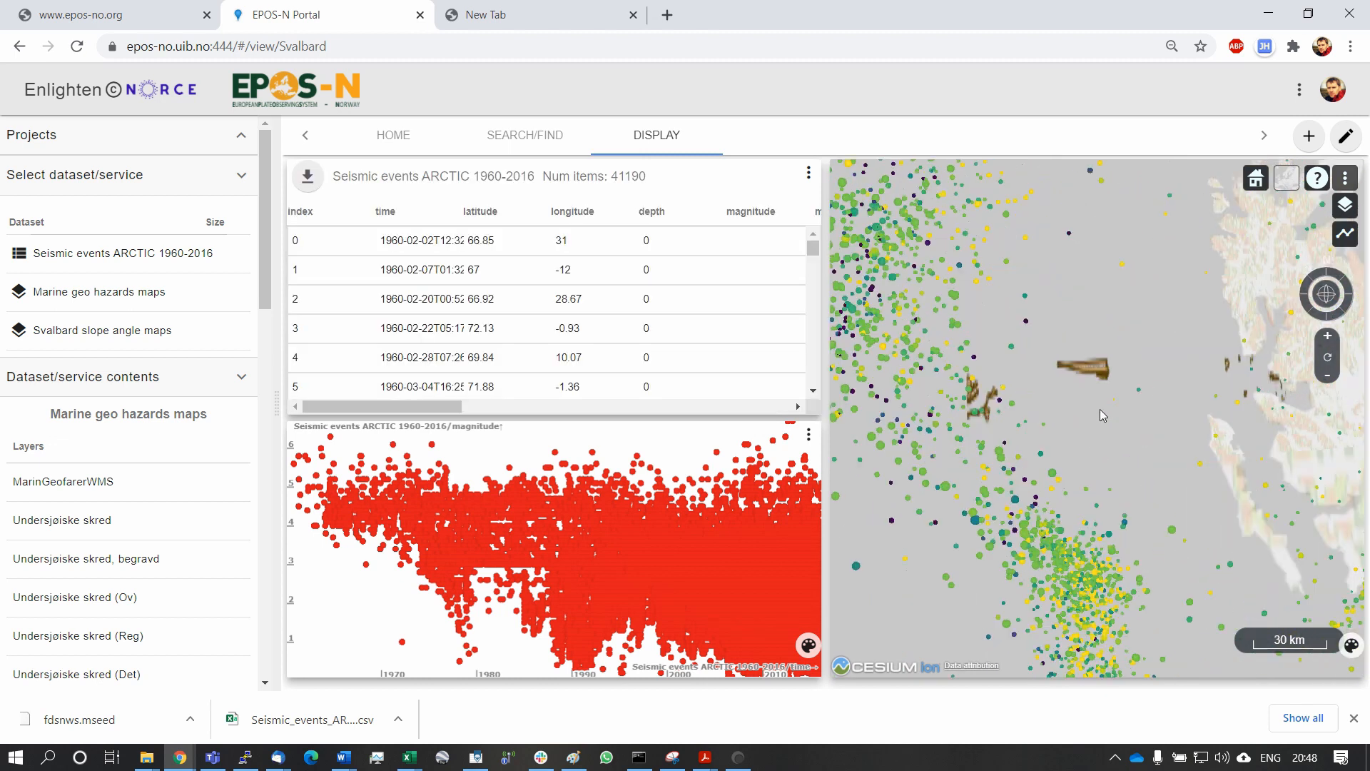
pyautogui.moveTo(1089, 400); pyautogui.dragTo(1129, 413)
pyautogui.scroll(-3, 1128, 414)
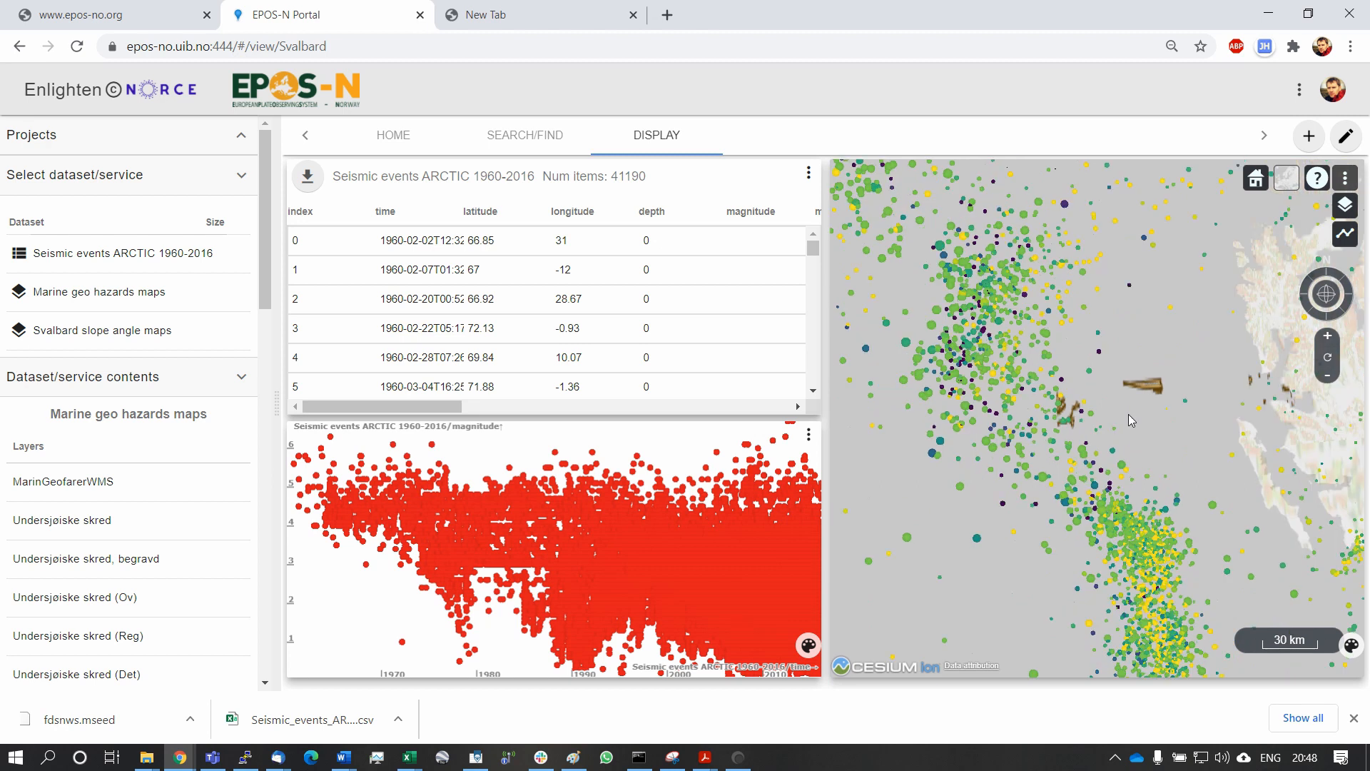
pyautogui.scroll(2, 1128, 426)
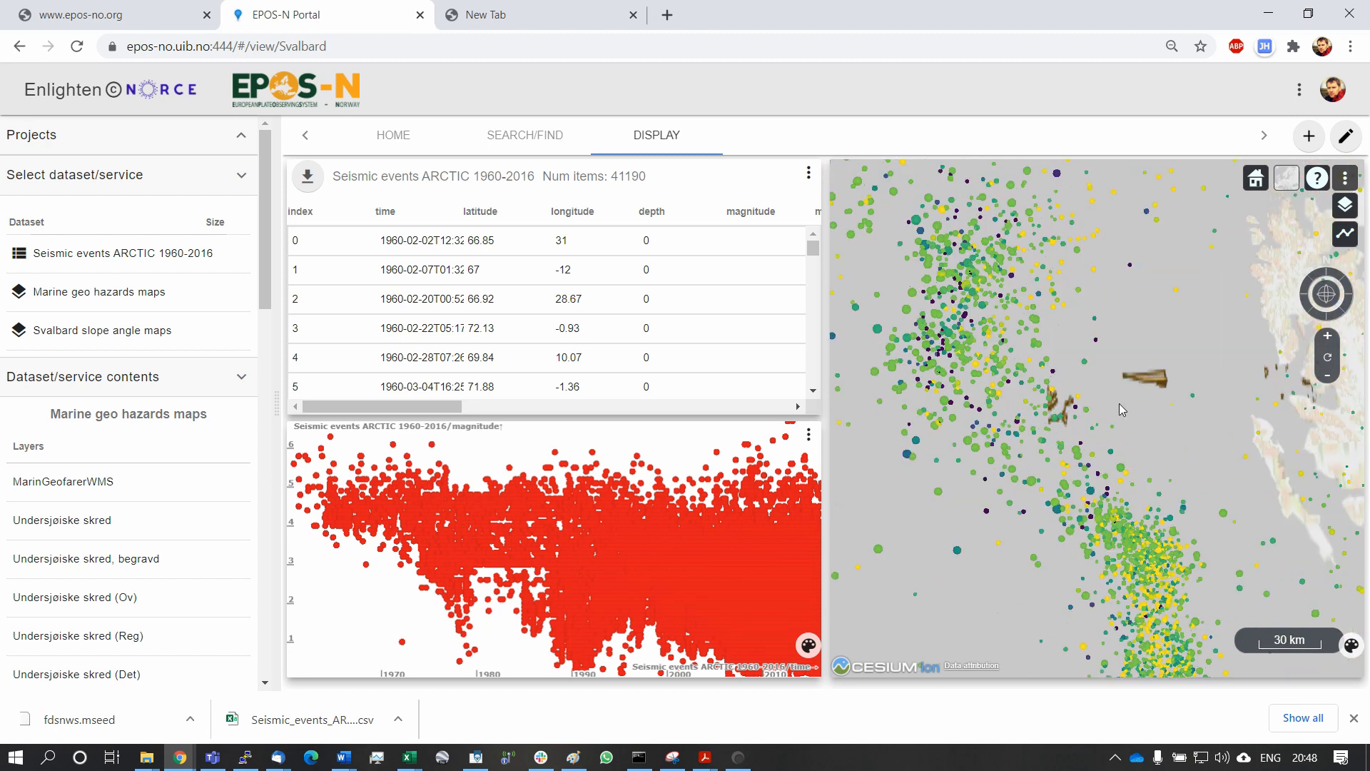
pyautogui.moveTo(1134, 413); pyautogui.dragTo(1117, 473)
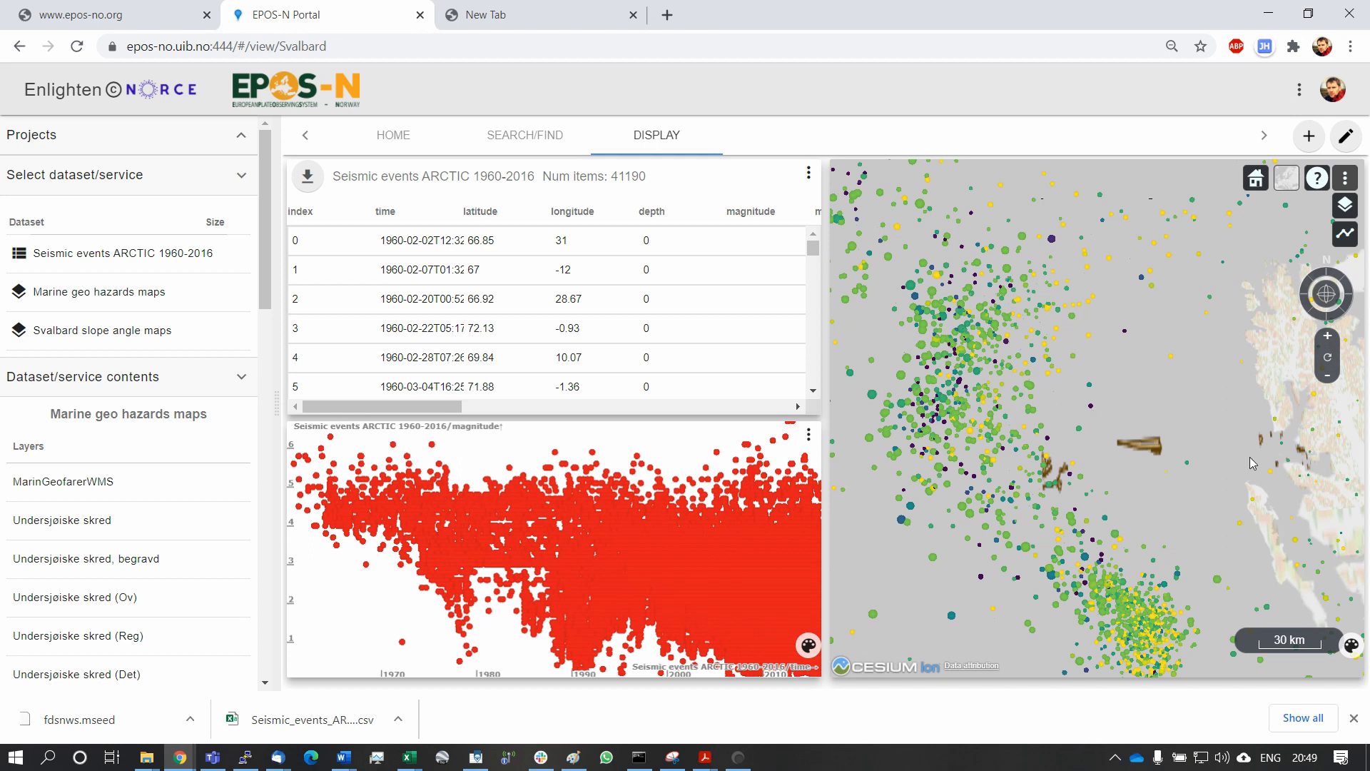
pyautogui.moveTo(1250, 458); pyautogui.dragTo(1206, 454)
pyautogui.scroll(5, 1206, 454)
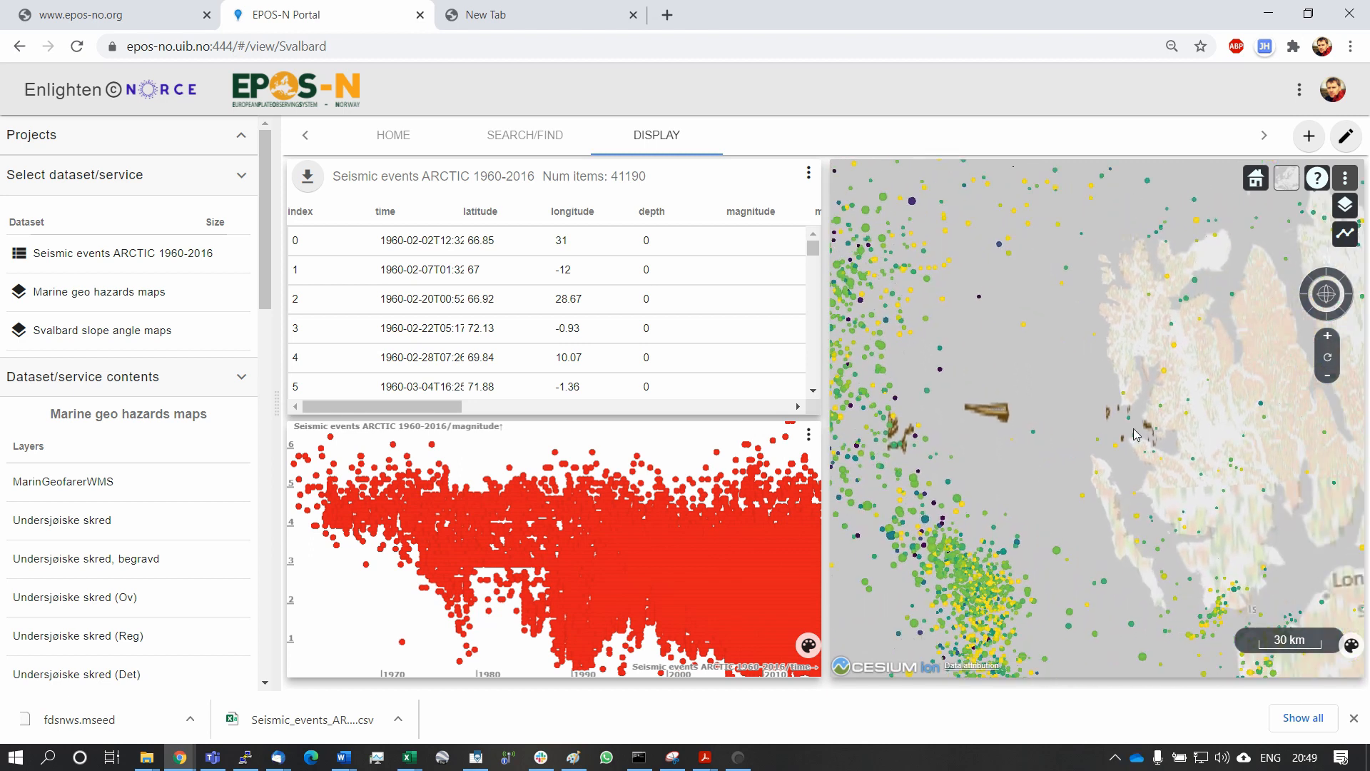
pyautogui.moveTo(1209, 455); pyautogui.dragTo(1145, 433)
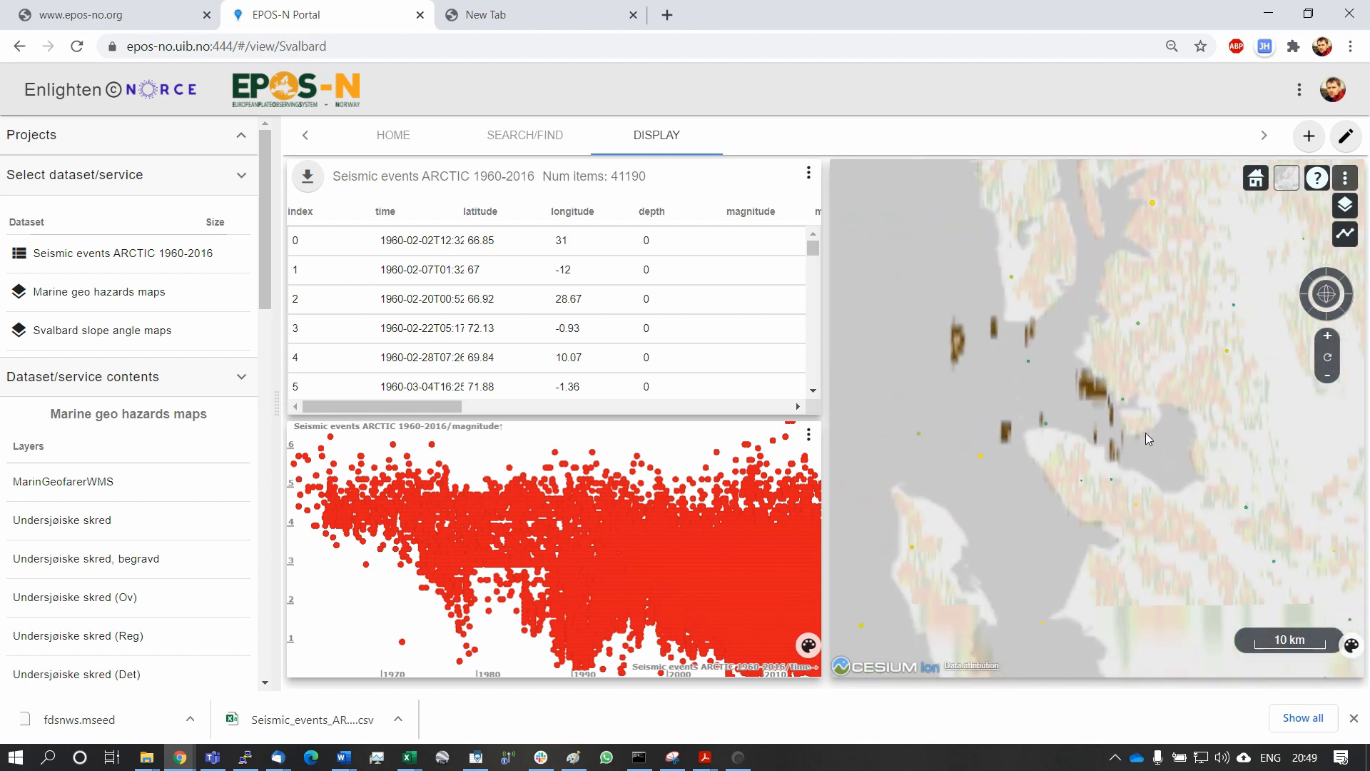
pyautogui.scroll(3, 1095, 424)
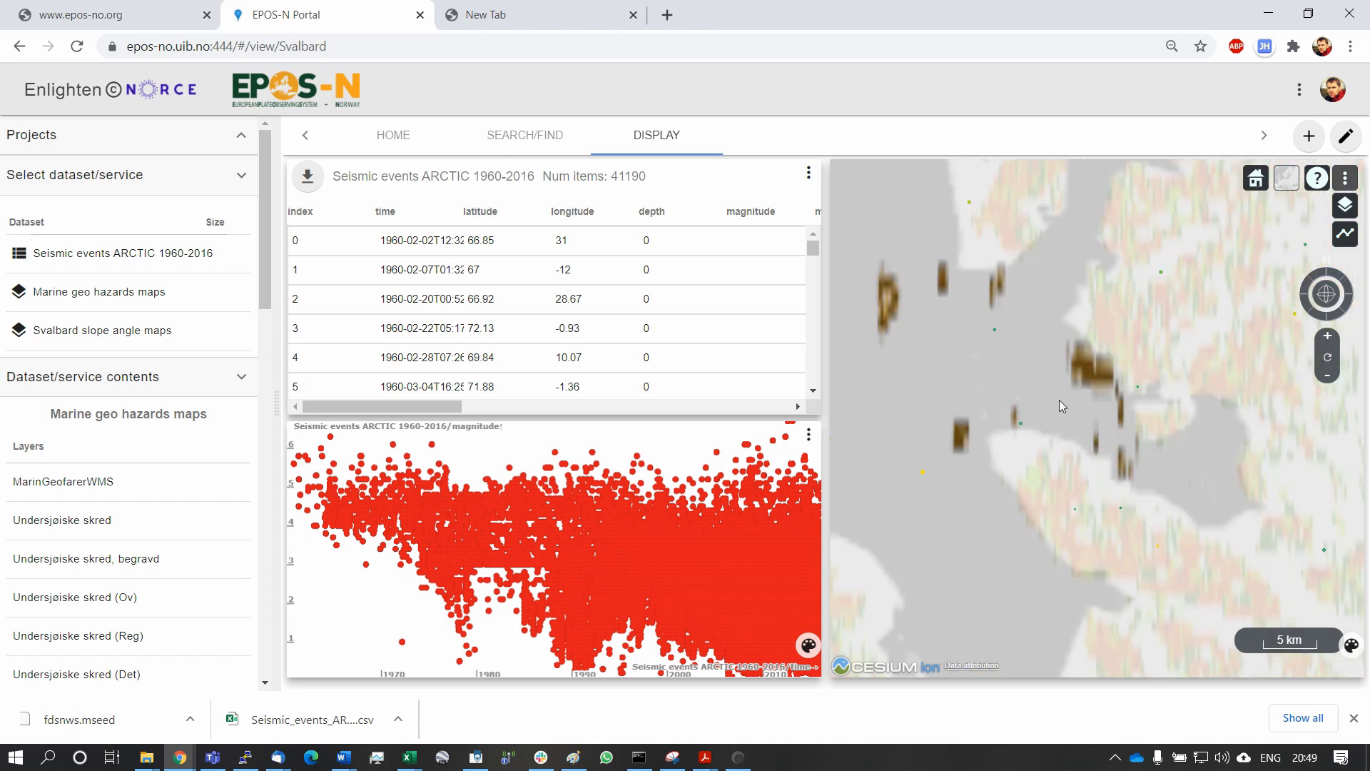
pyautogui.scroll(-3, 958, 331)
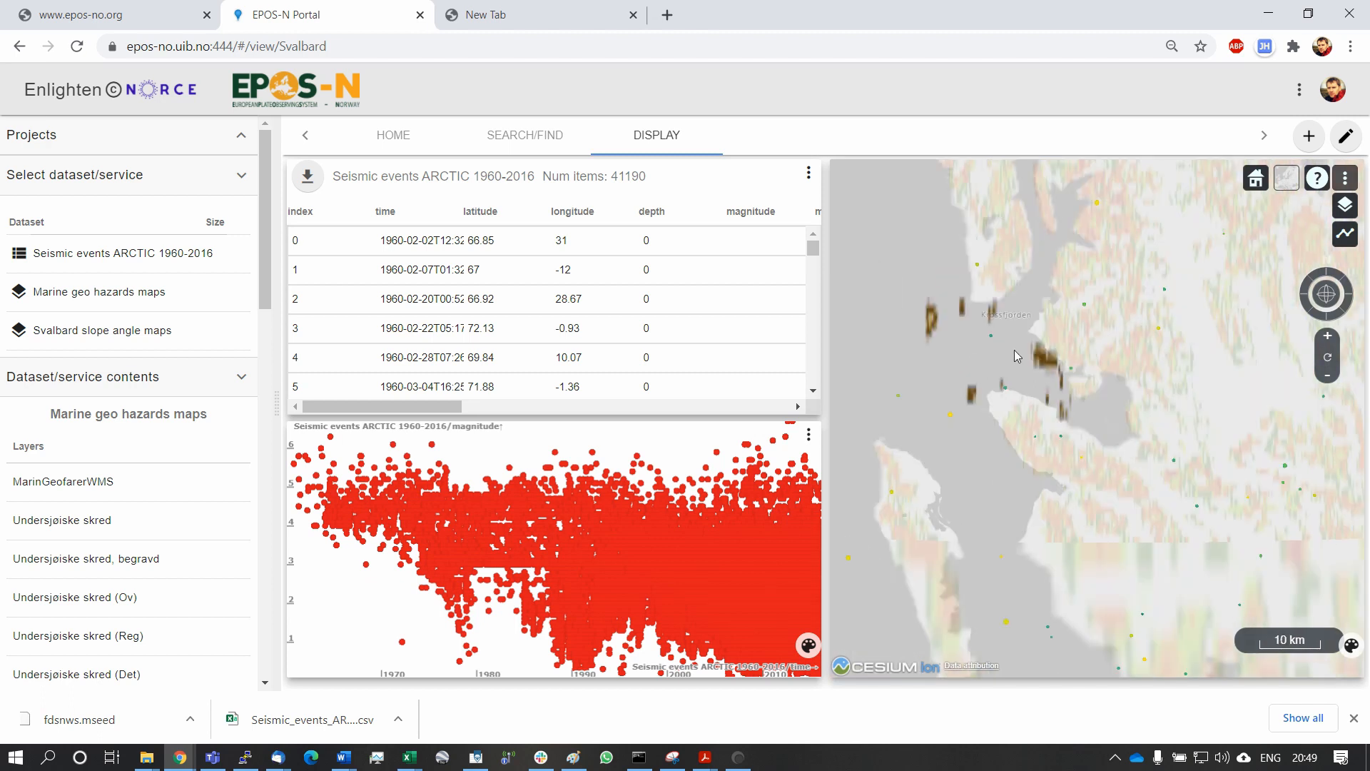
# Enclose the seismic events around Kongsfjorden in a map selection rectangle, review them in the table and start the table download.
pyautogui.moveTo(914, 242); pyautogui.dragTo(987, 340)
pyautogui.scroll(-3, 919, 252)
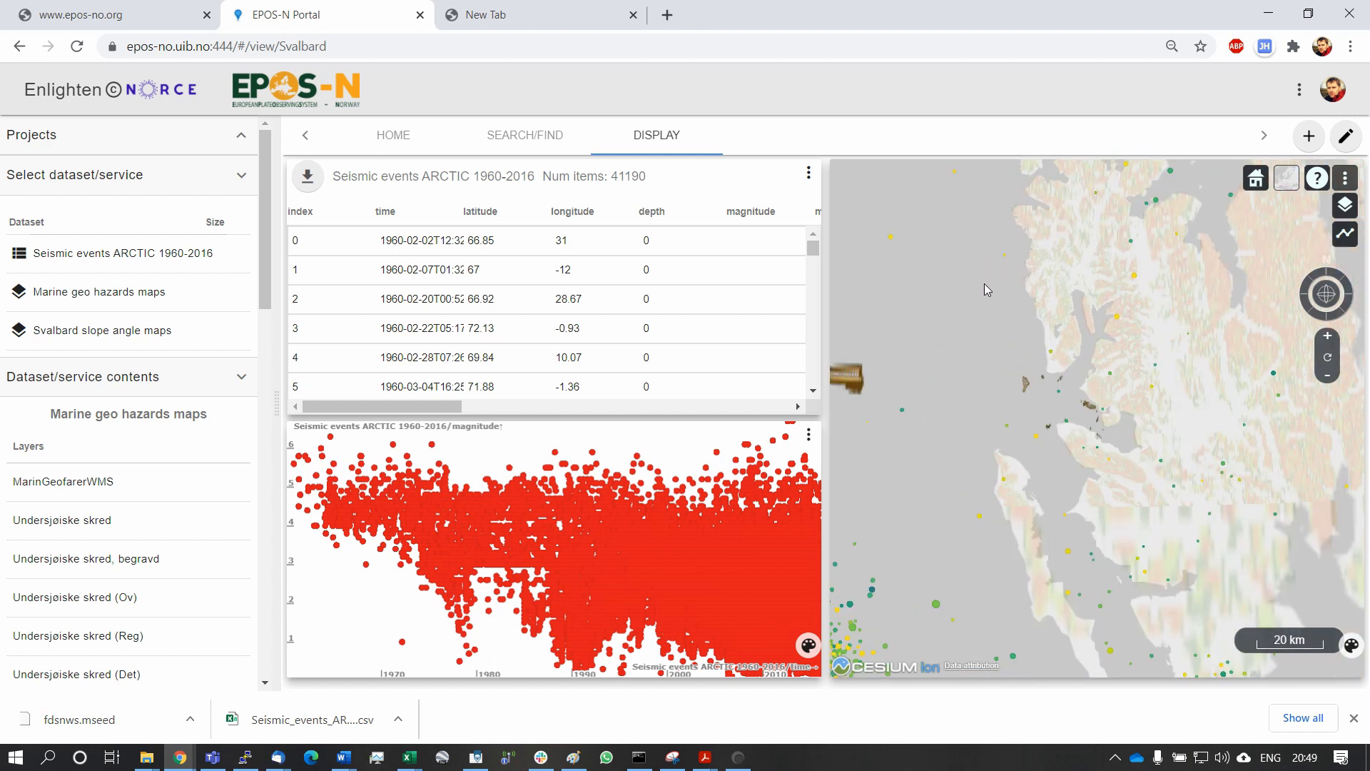
pyautogui.moveTo(985, 285); pyautogui.dragTo(1170, 499)
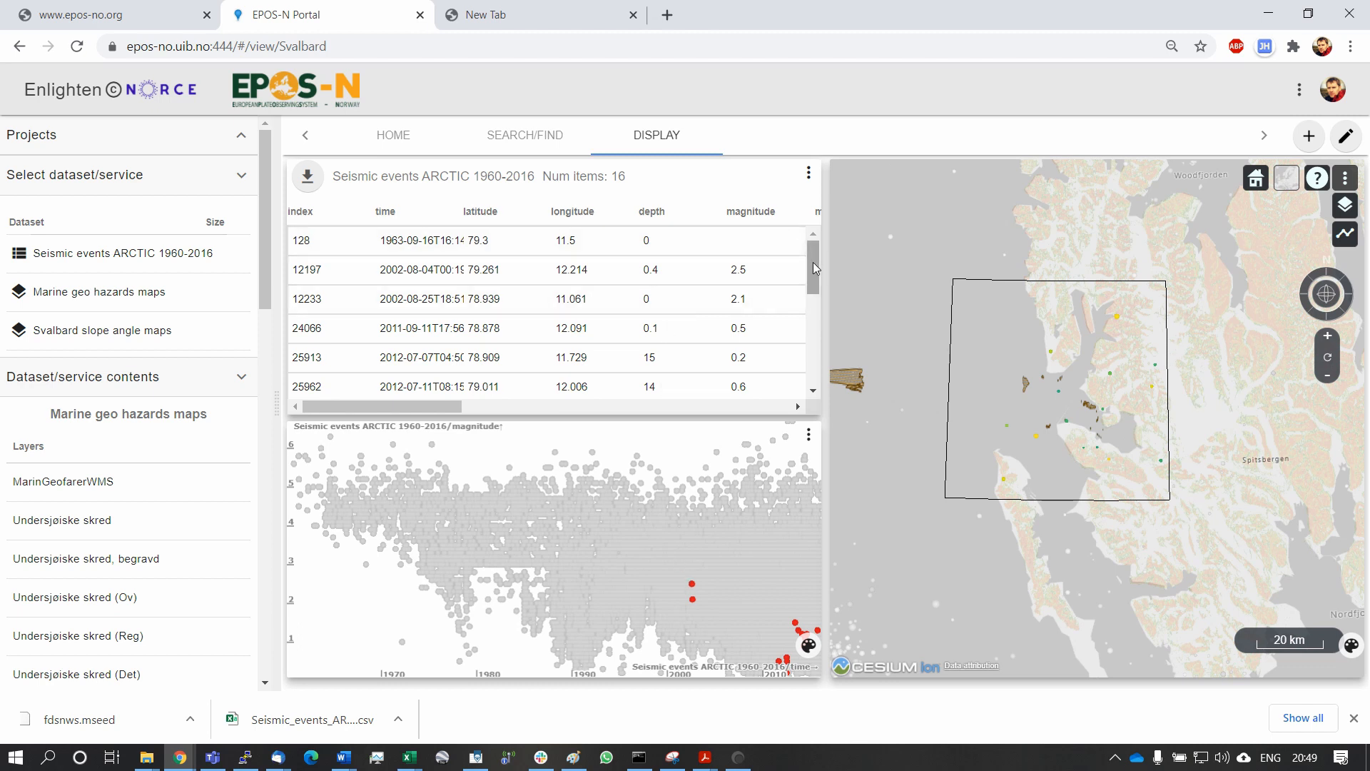
pyautogui.moveTo(813, 263); pyautogui.dragTo(815, 227)
pyautogui.scroll(5, 1077, 405)
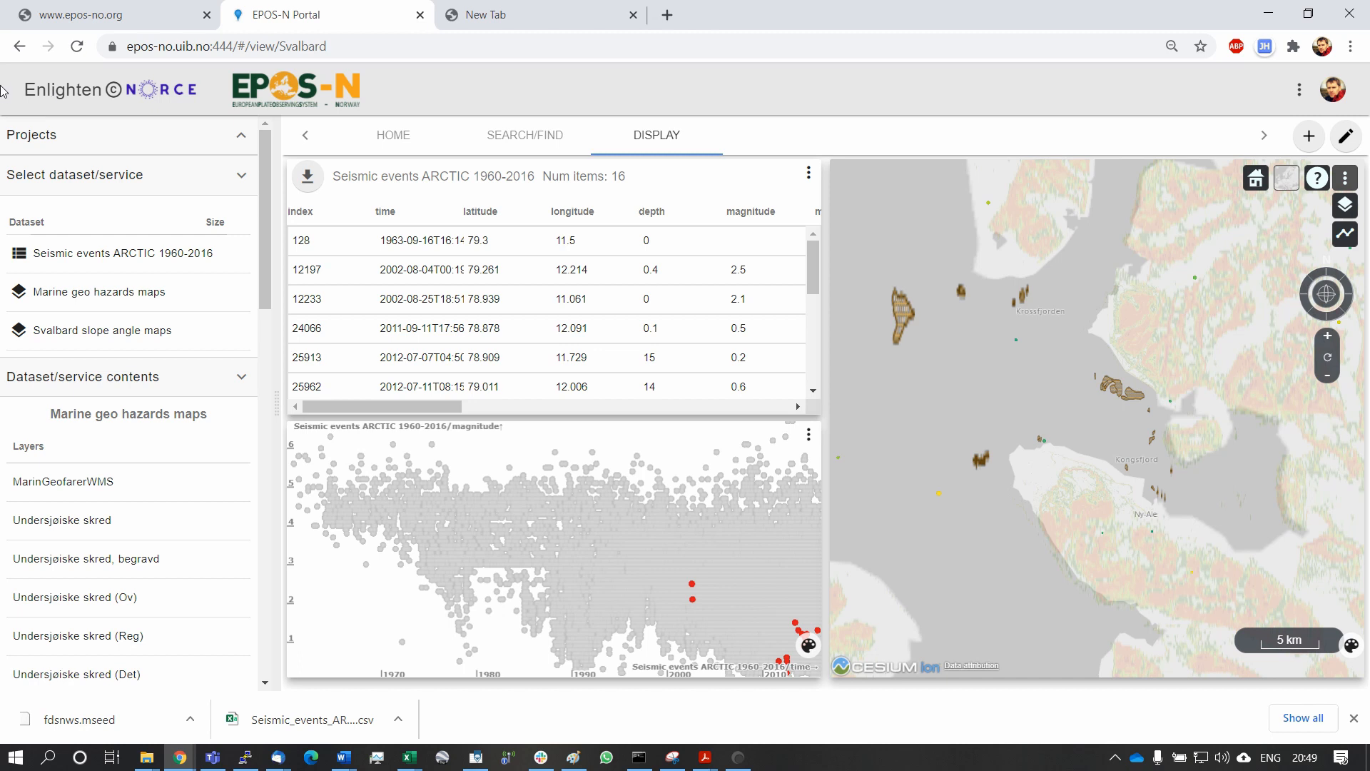
pyautogui.click(311, 182)
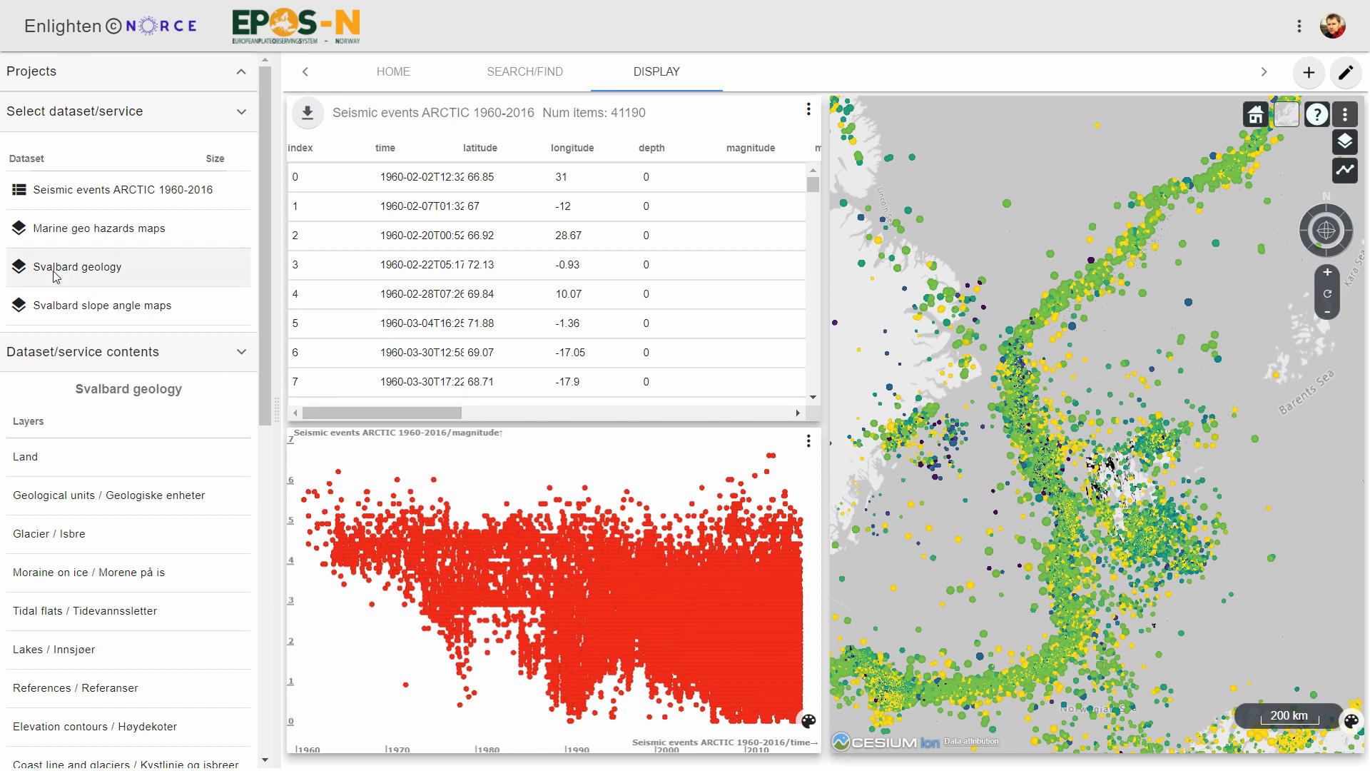
# Filter the available services by Geological data and Map layers, and return to the data display.
pyautogui.click(521, 73)
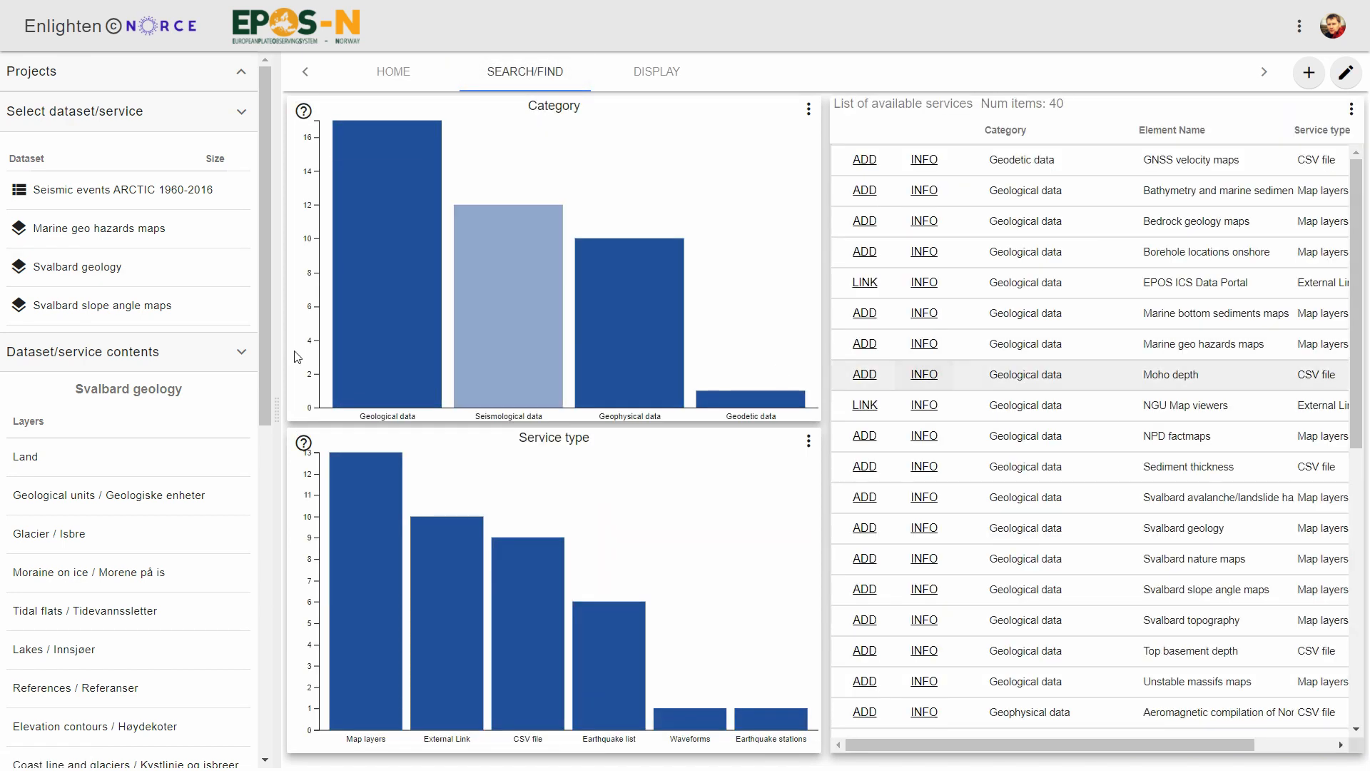
pyautogui.click(396, 376)
pyautogui.click(381, 627)
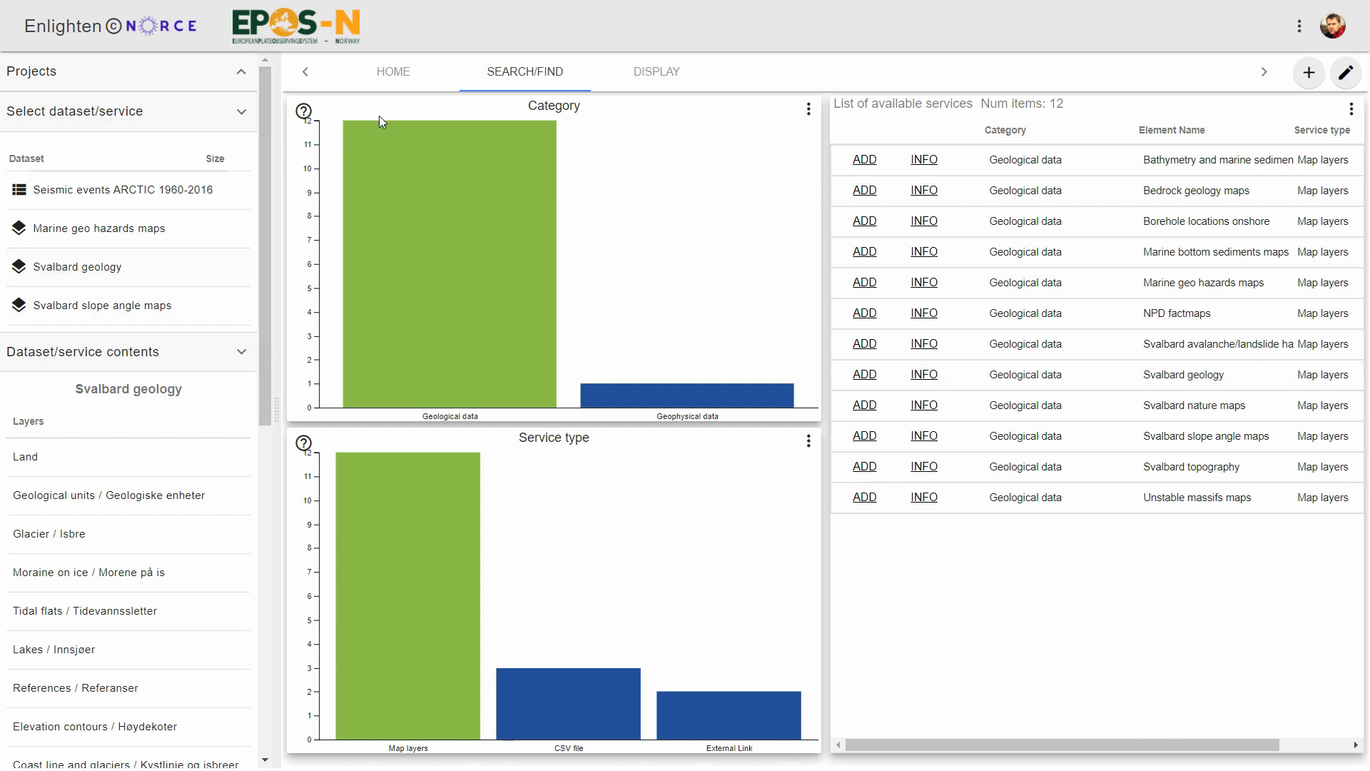
pyautogui.click(662, 74)
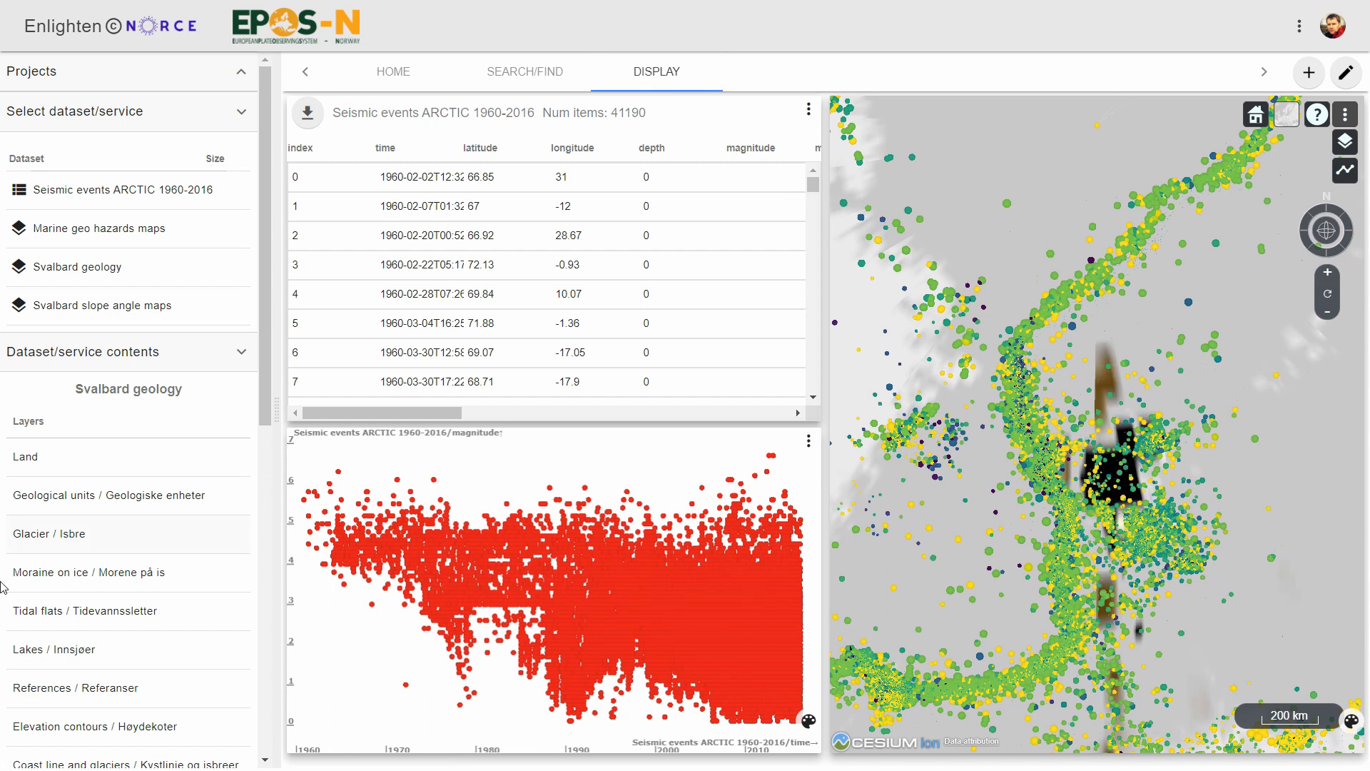
# Hide the Geological units, Undersjøiske skred and Bratthet_jordskred_svalbard layers on the Svalbard map, keeping both Faults and folds layers on.
pyautogui.scroll(-1, 74, 674)
pyautogui.scroll(-3, 75, 671)
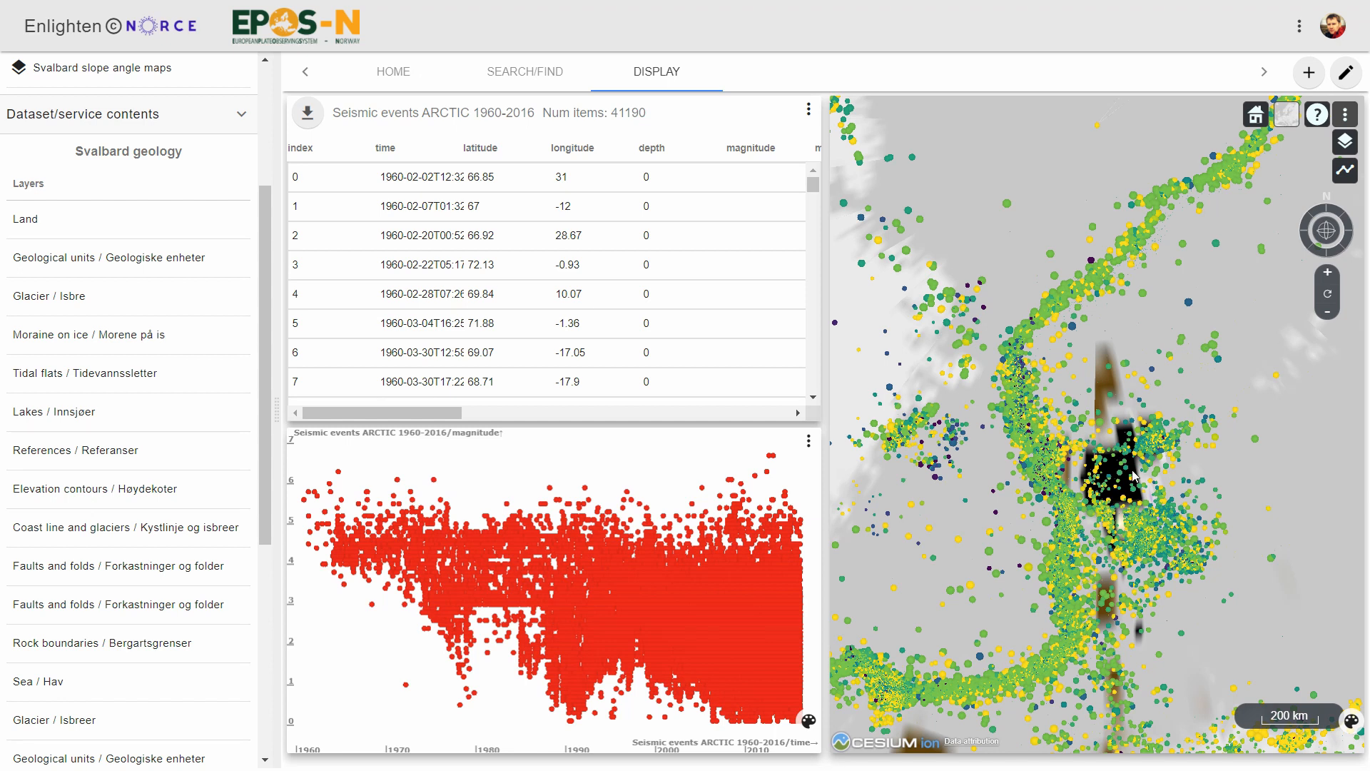
pyautogui.scroll(5, 1132, 489)
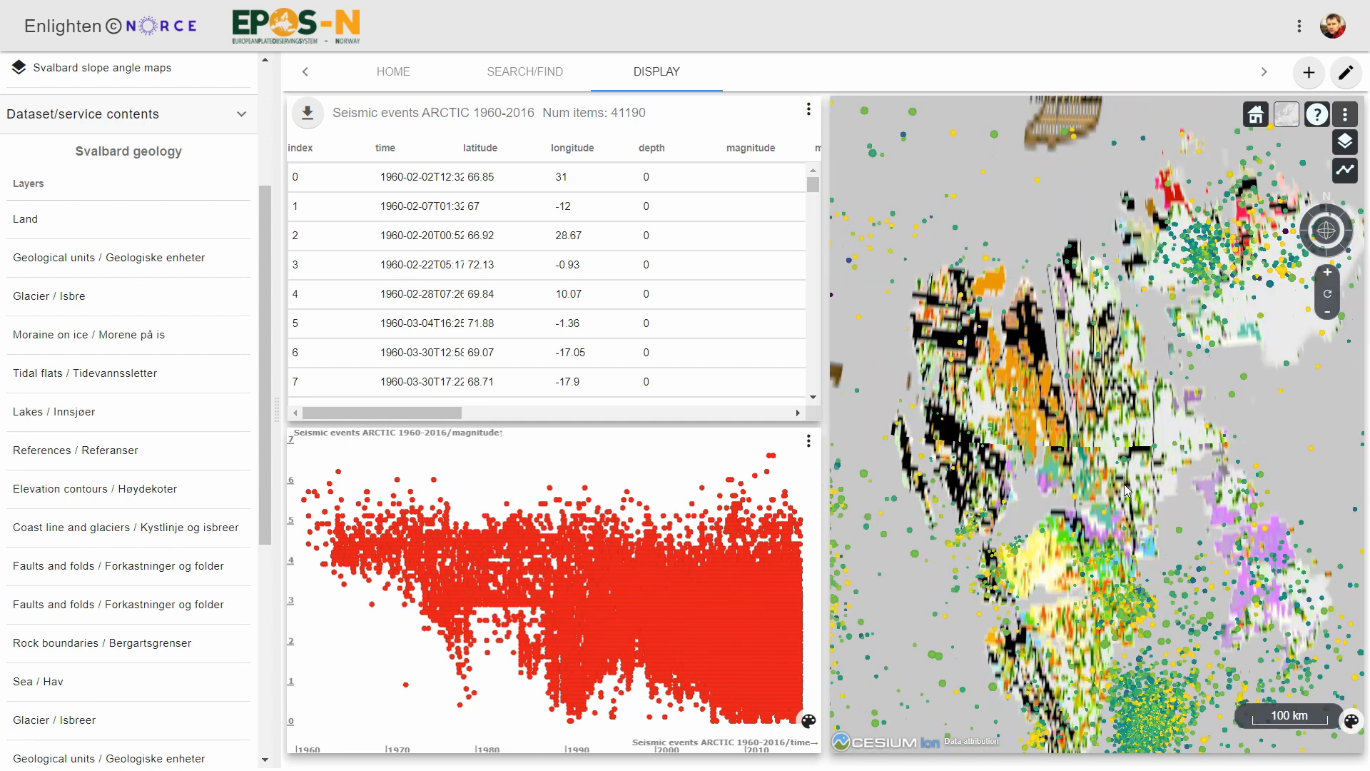
pyautogui.click(1346, 141)
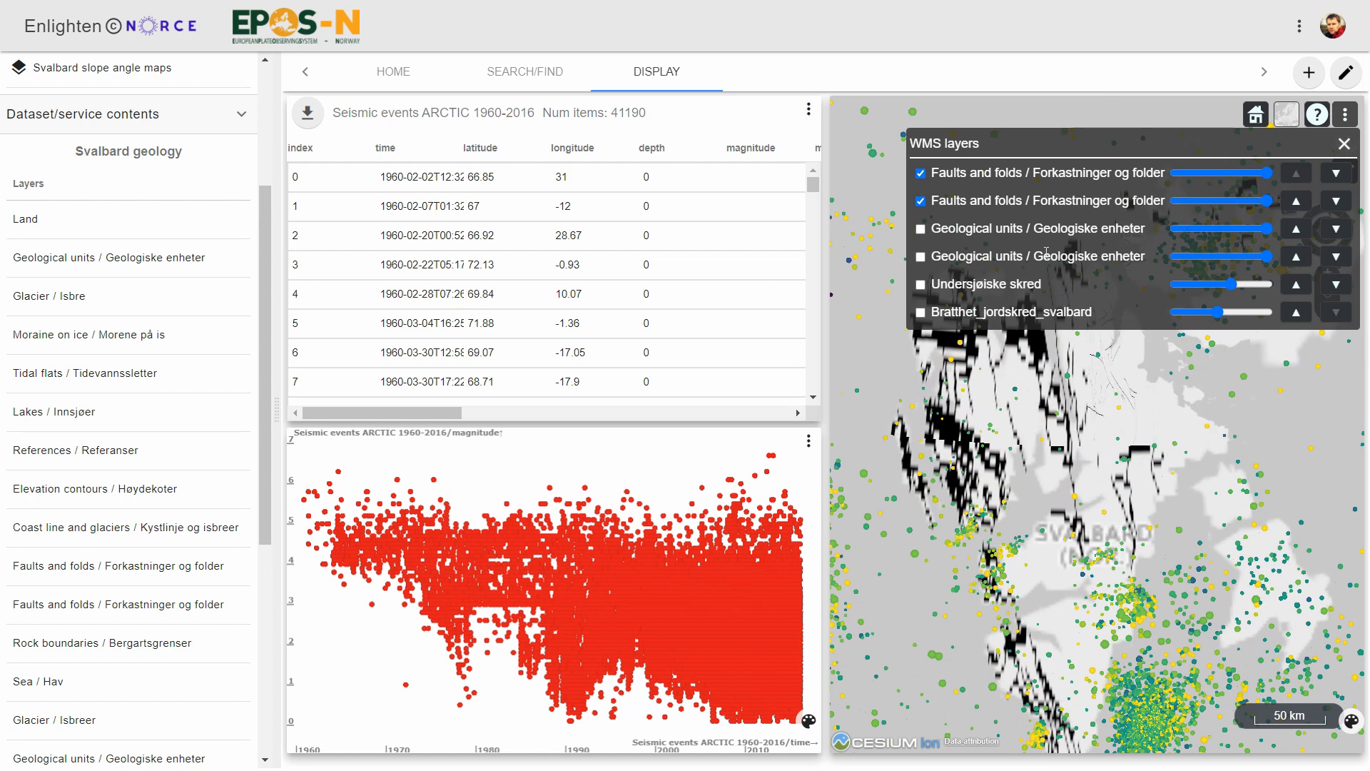
pyautogui.click(1344, 143)
# Examine how the seismic event clusters around Isfjorden and Storfjorden relate to the mapped faults and folds.
pyautogui.moveTo(1100, 574); pyautogui.dragTo(976, 157)
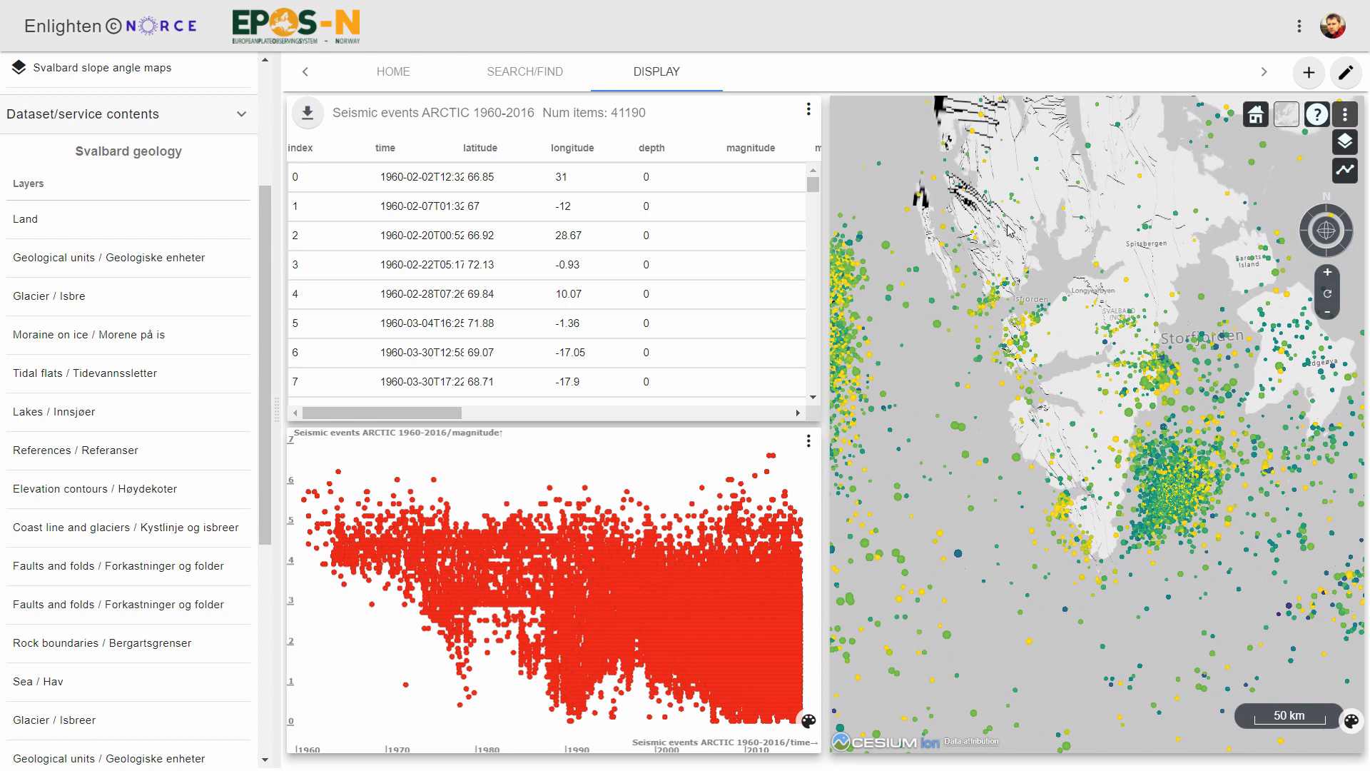
pyautogui.moveTo(1055, 354); pyautogui.dragTo(1020, 353)
pyautogui.scroll(3, 1028, 359)
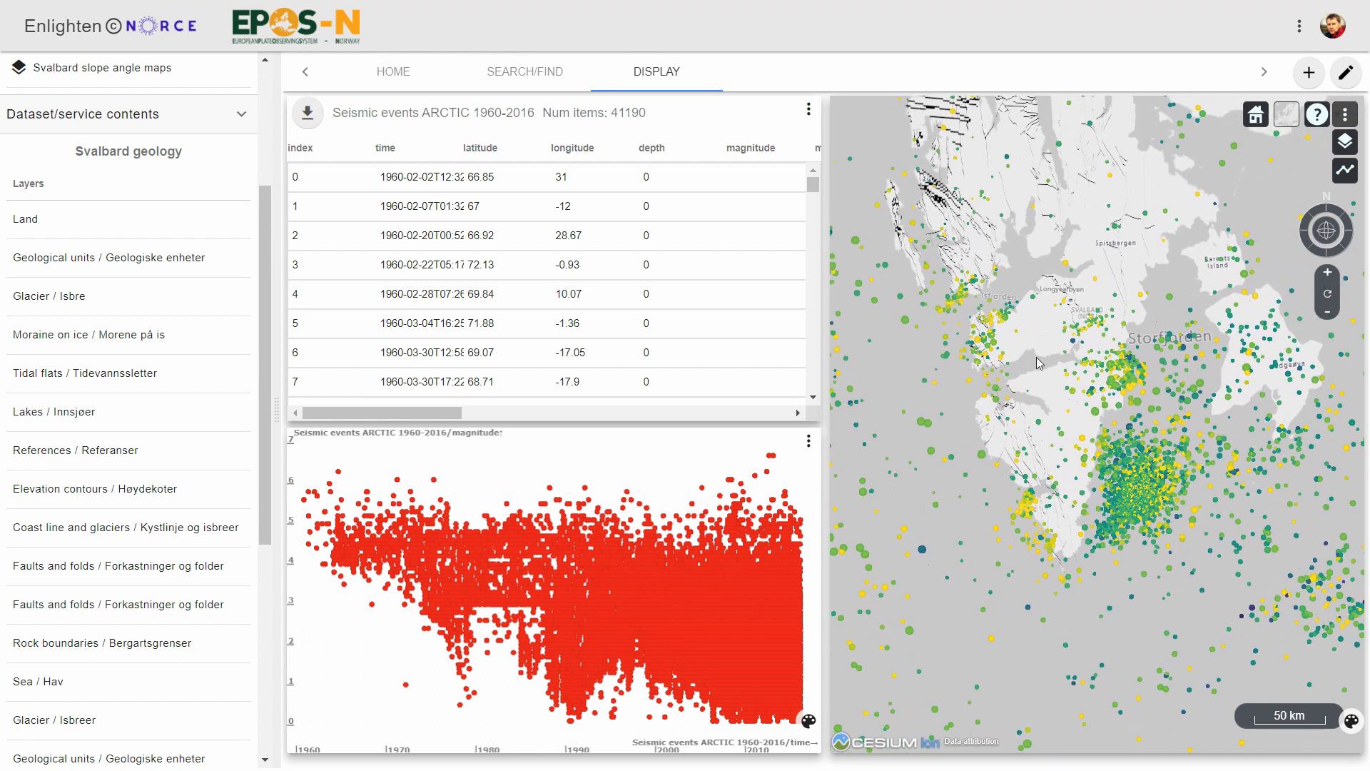
pyautogui.moveTo(1052, 367); pyautogui.dragTo(1108, 428)
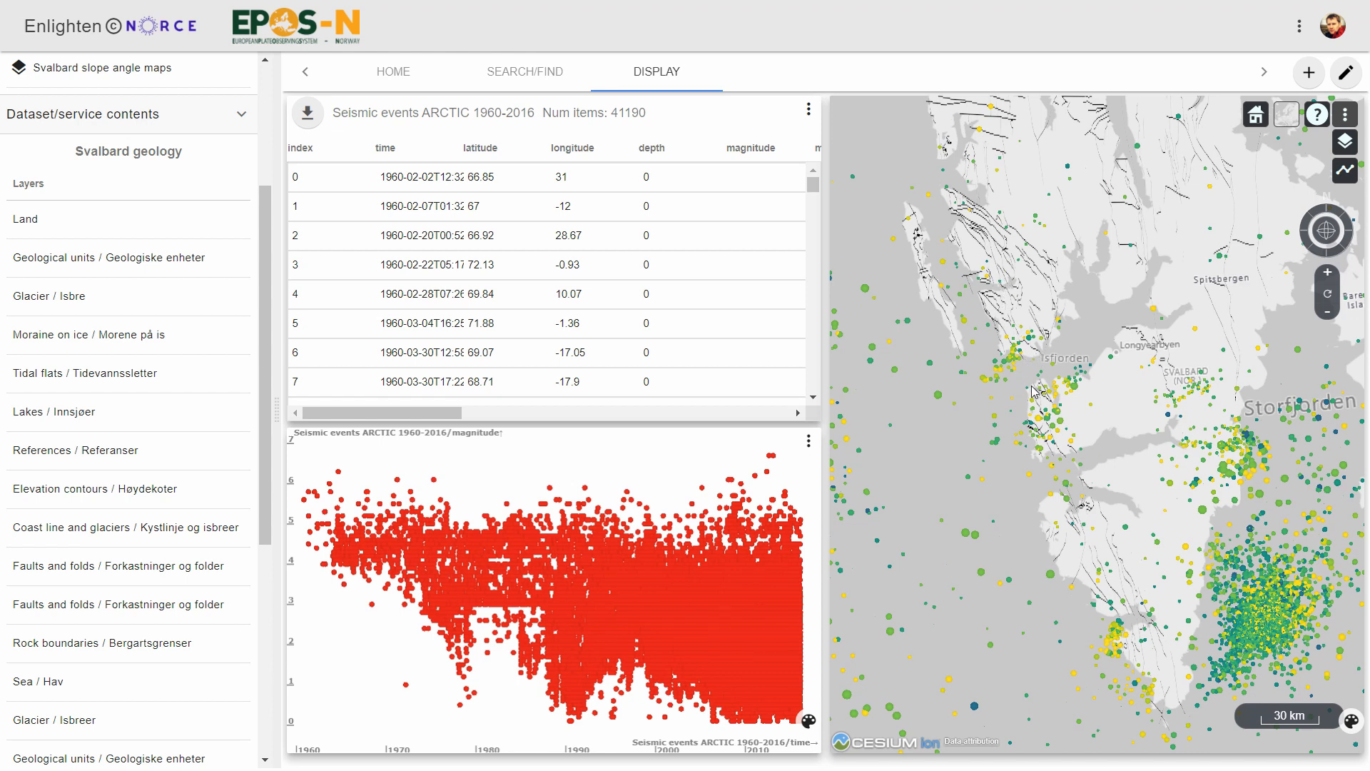
pyautogui.scroll(5, 1063, 443)
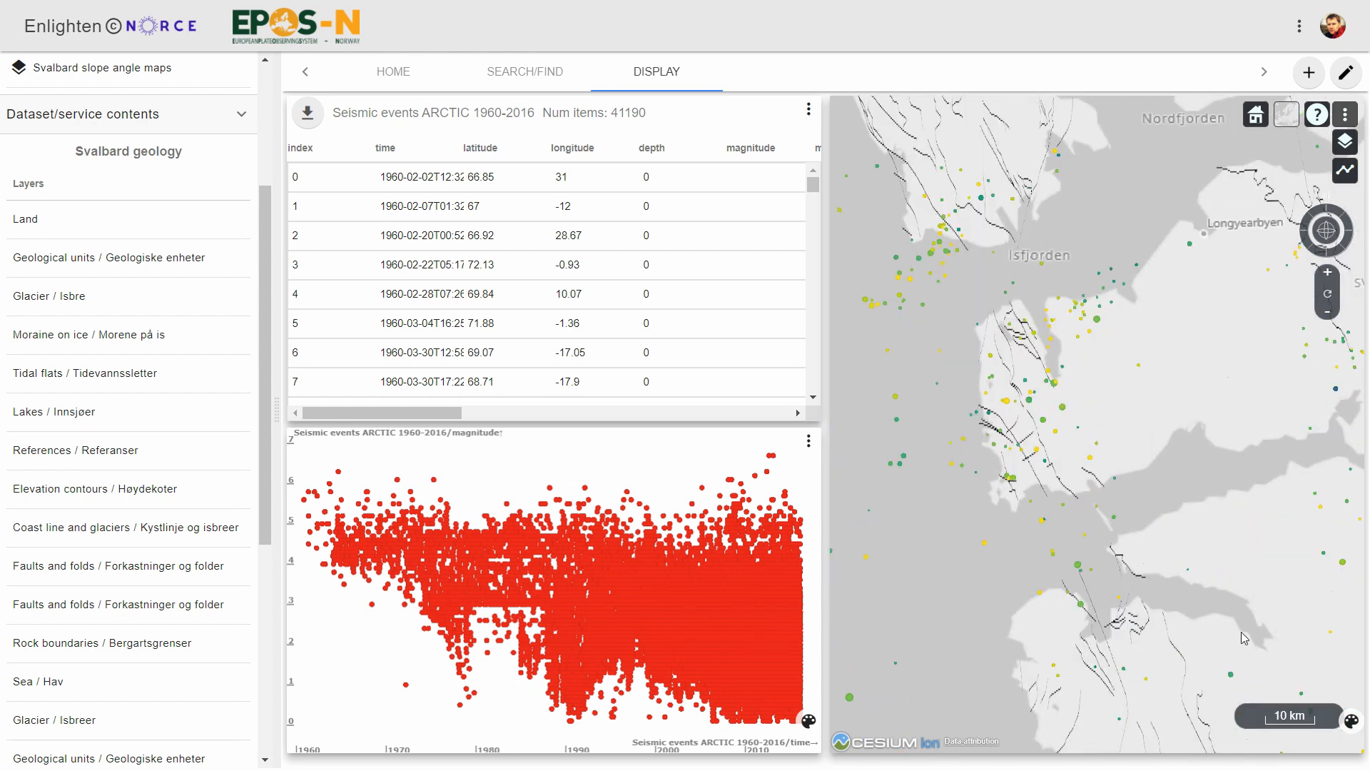
pyautogui.moveTo(1239, 639); pyautogui.dragTo(1045, 376)
pyautogui.moveTo(1147, 622); pyautogui.dragTo(1128, 473)
pyautogui.scroll(-4, 1127, 473)
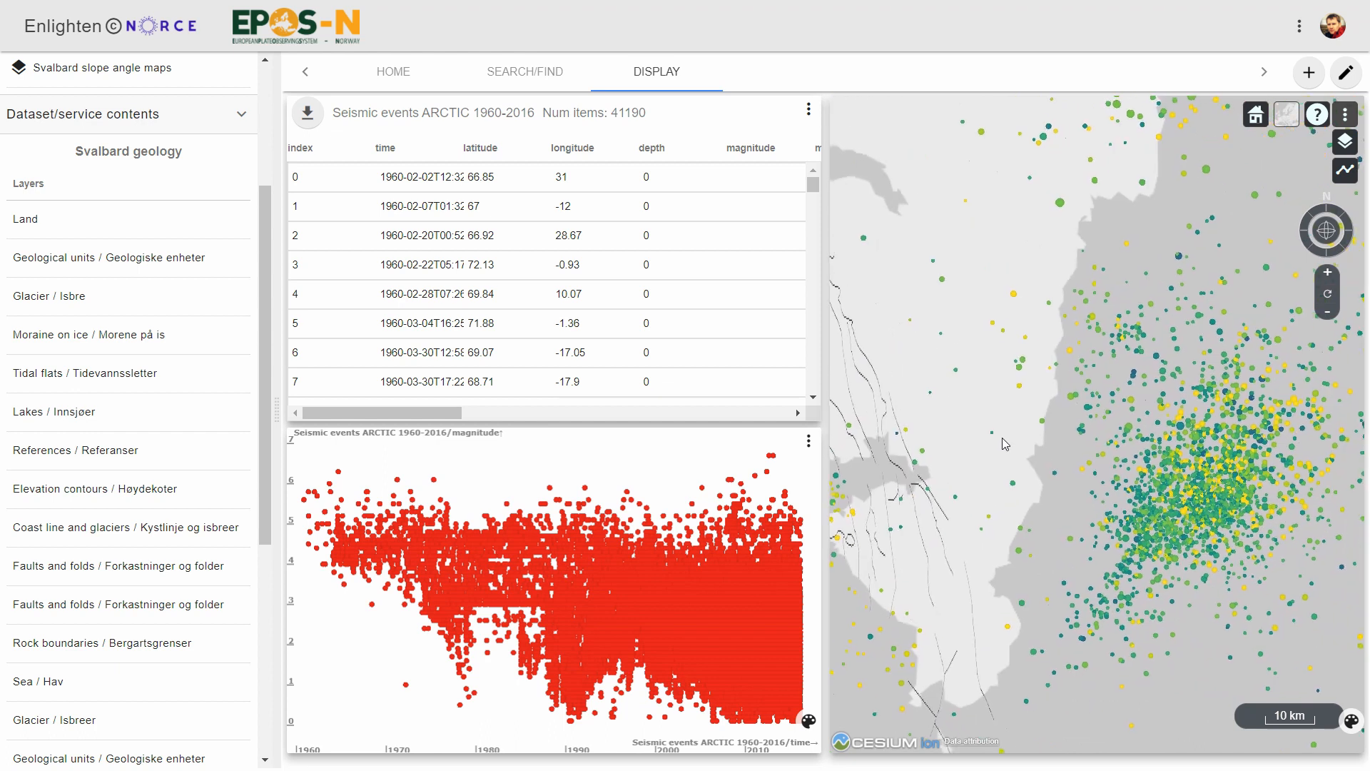
pyautogui.scroll(-3, 992, 434)
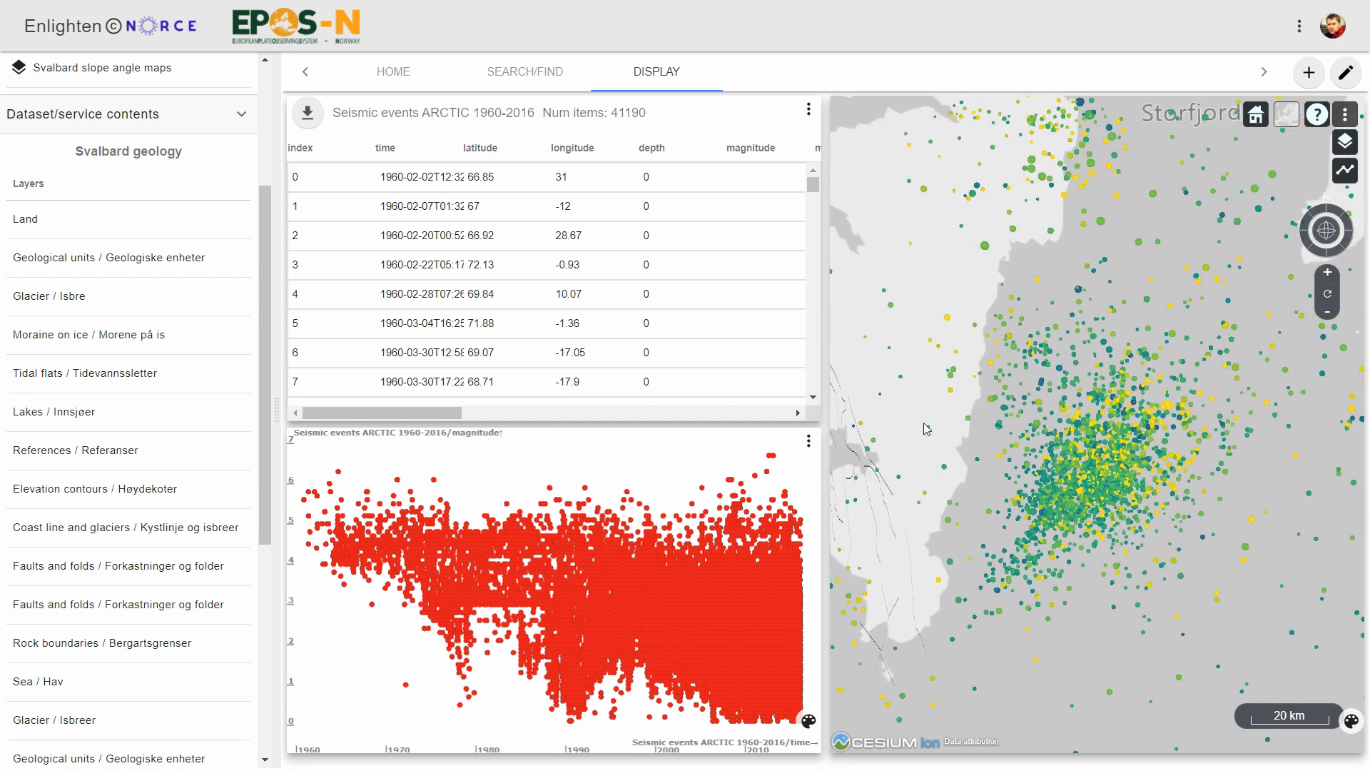
pyautogui.moveTo(933, 346); pyautogui.dragTo(967, 362)
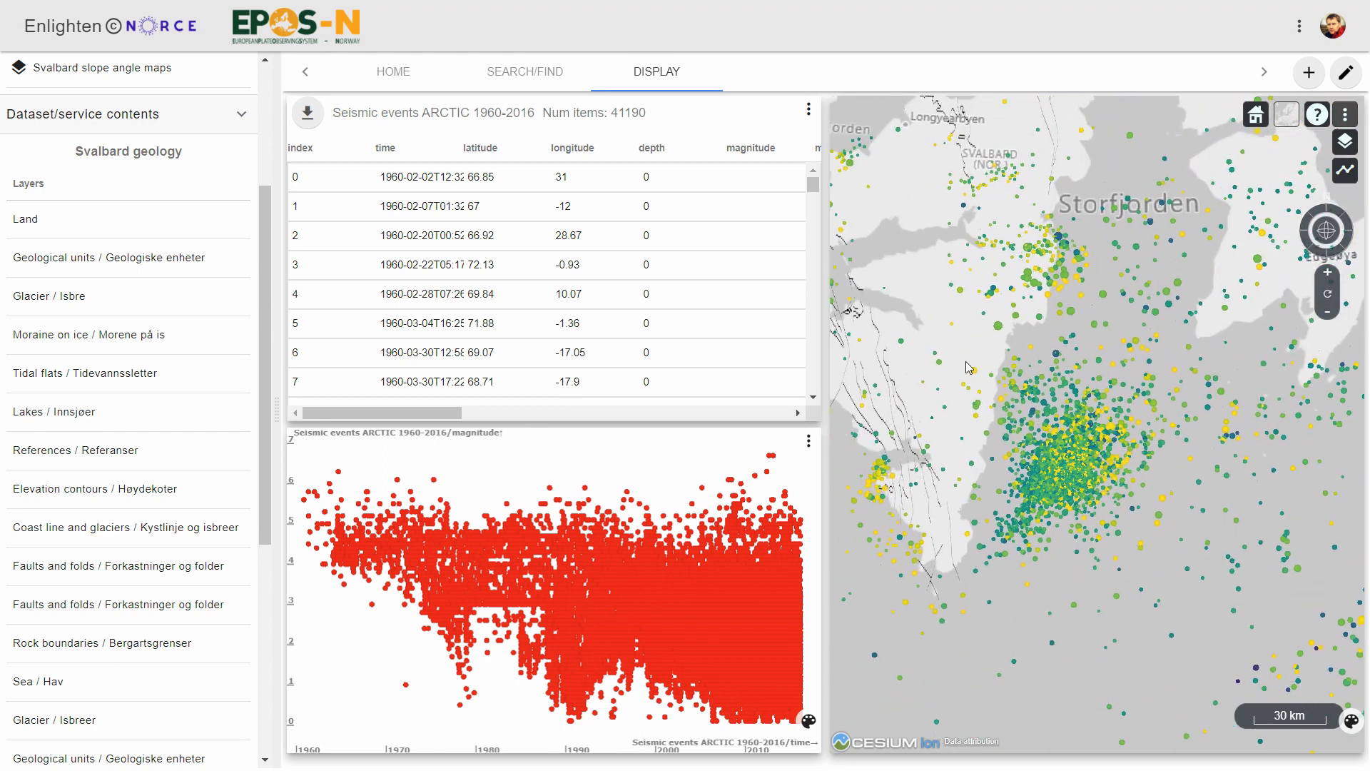
pyautogui.moveTo(931, 296); pyautogui.dragTo(945, 314)
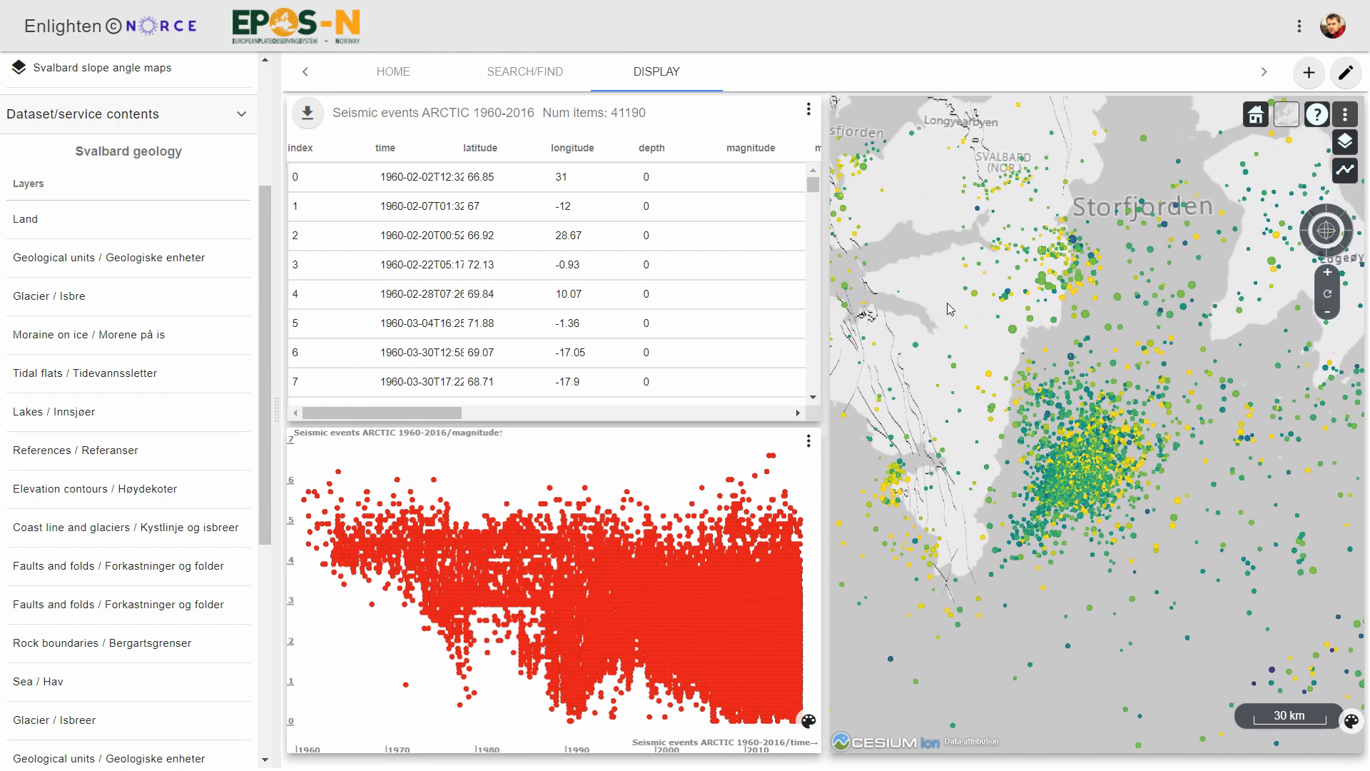
# Enclose the dense seismic event cluster south of the Storfjorden label in a map selection rectangle.
pyautogui.moveTo(945, 310); pyautogui.dragTo(1236, 602)
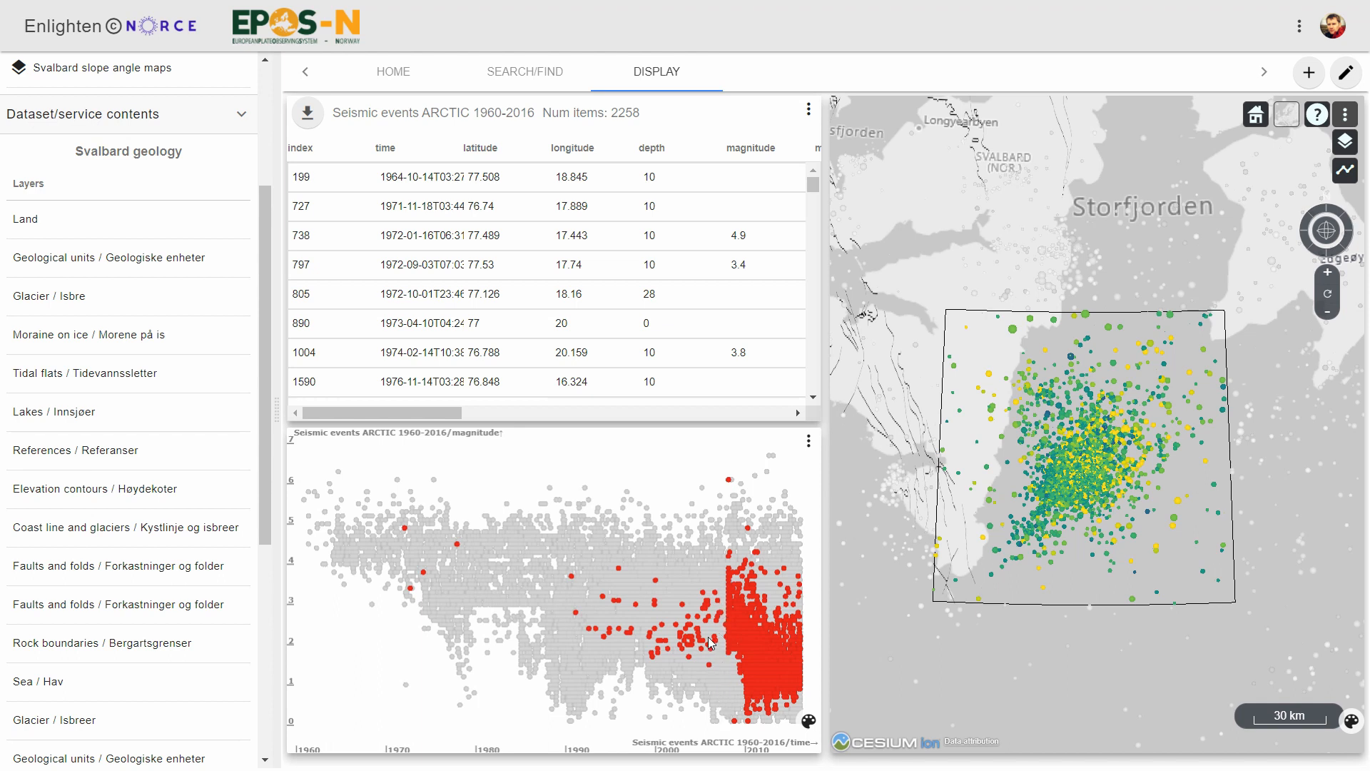
# Filter the magnitude–time plot to the burst of events from about 17 September 2007 to 5 June 2008, covering magnitudes about -1.19 to 6.63.
pyautogui.scroll(3, 711, 642)
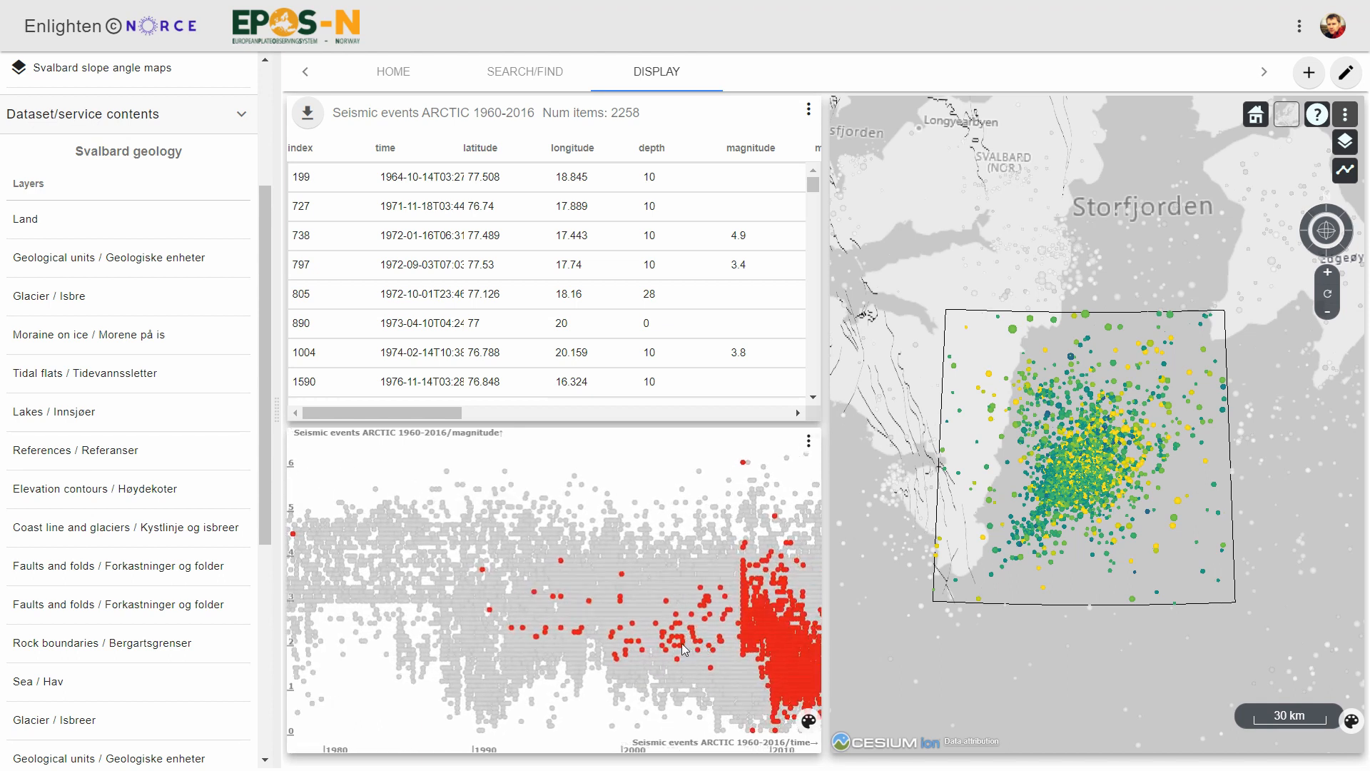
pyautogui.moveTo(684, 648); pyautogui.dragTo(580, 603)
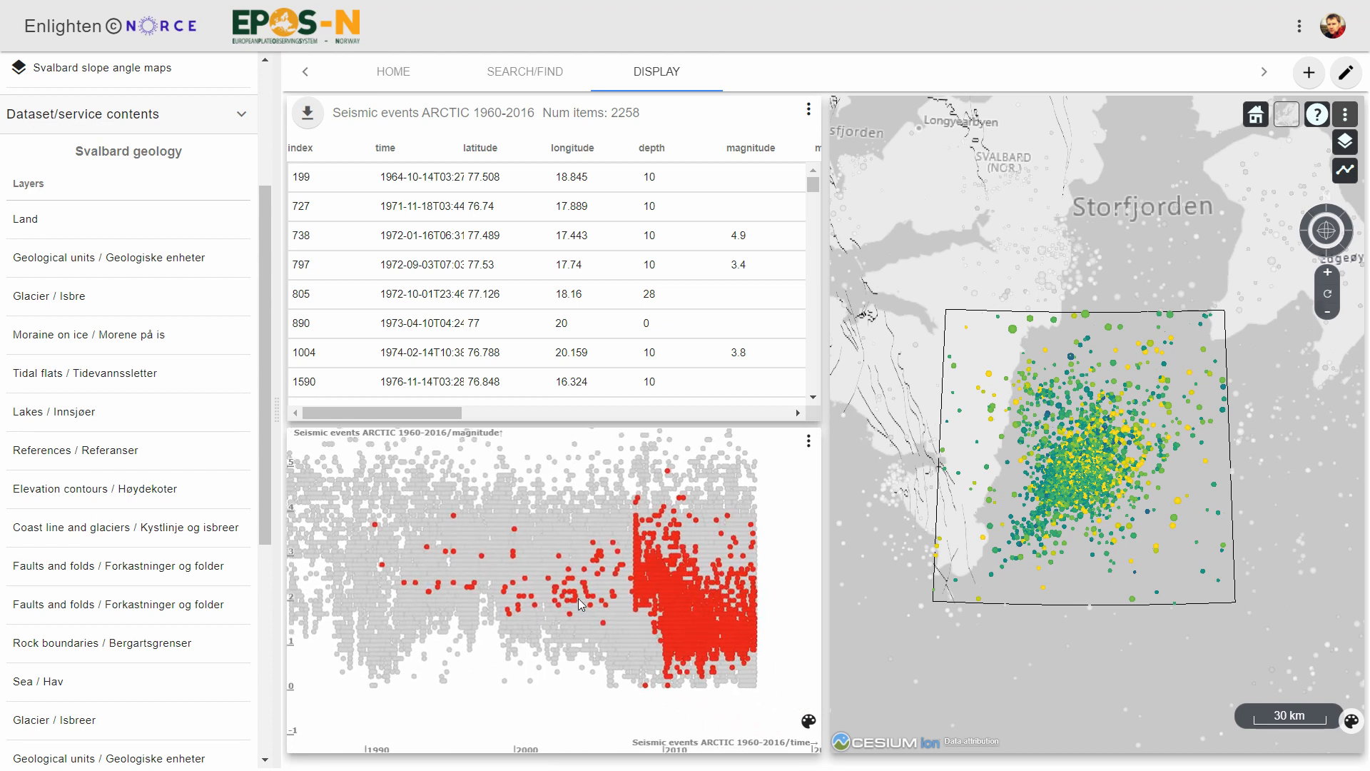
pyautogui.scroll(8, 571, 596)
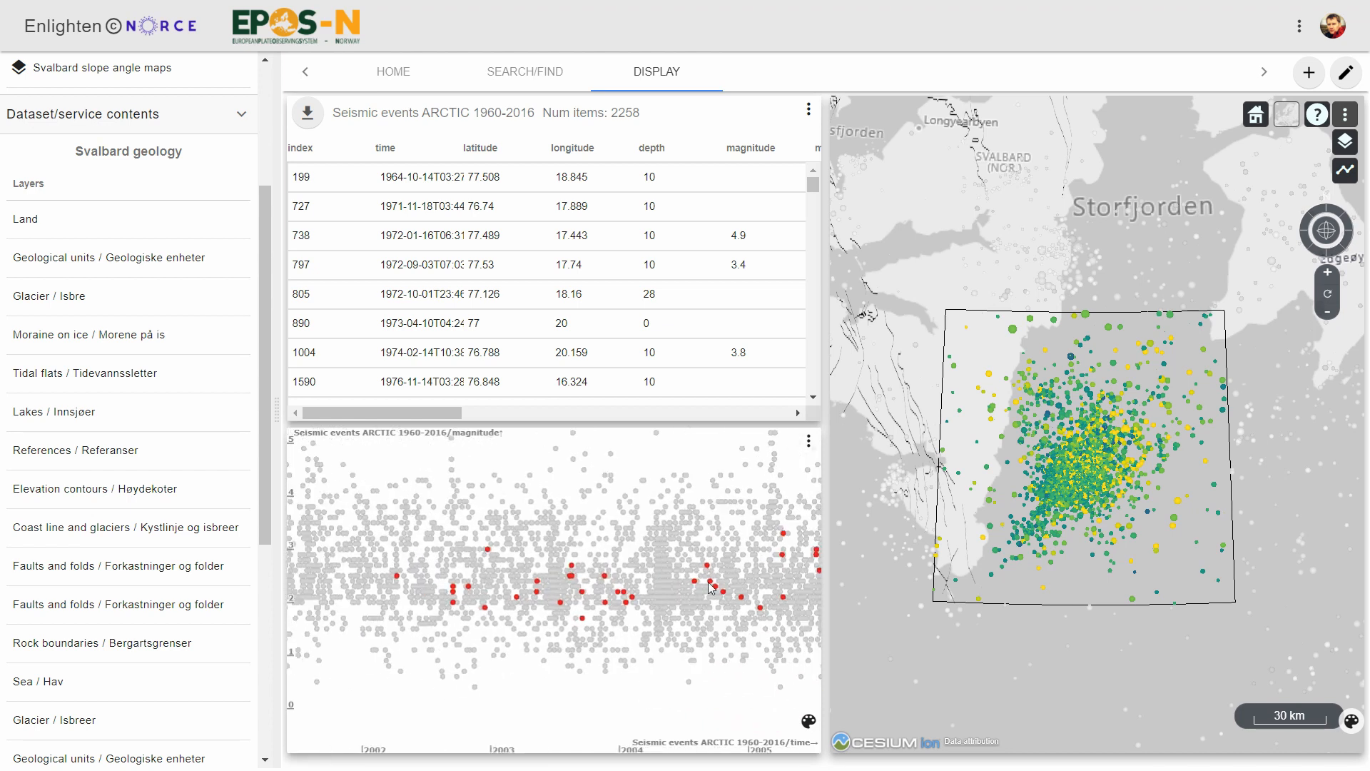
pyautogui.moveTo(546, 591); pyautogui.dragTo(184, 589)
pyautogui.moveTo(308, 591); pyautogui.dragTo(491, 575)
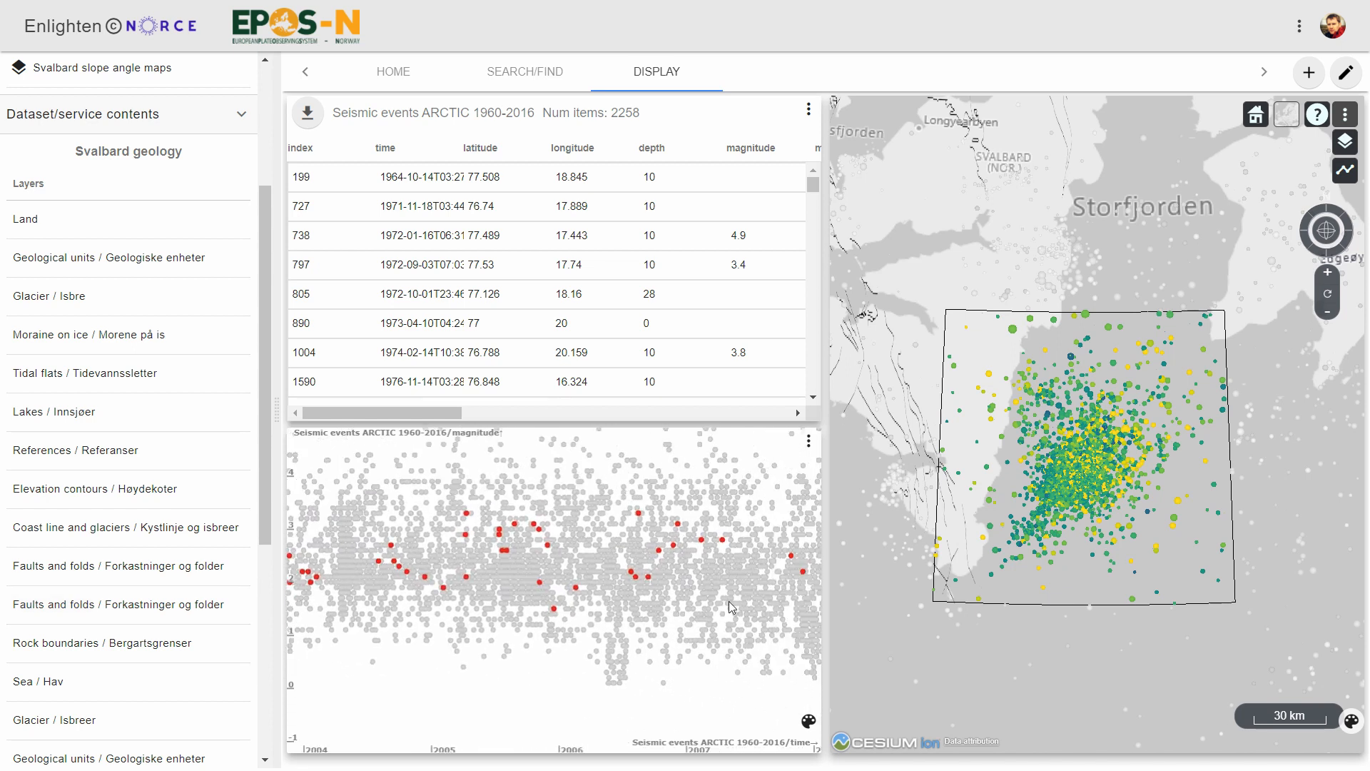
pyautogui.moveTo(728, 605); pyautogui.dragTo(612, 616)
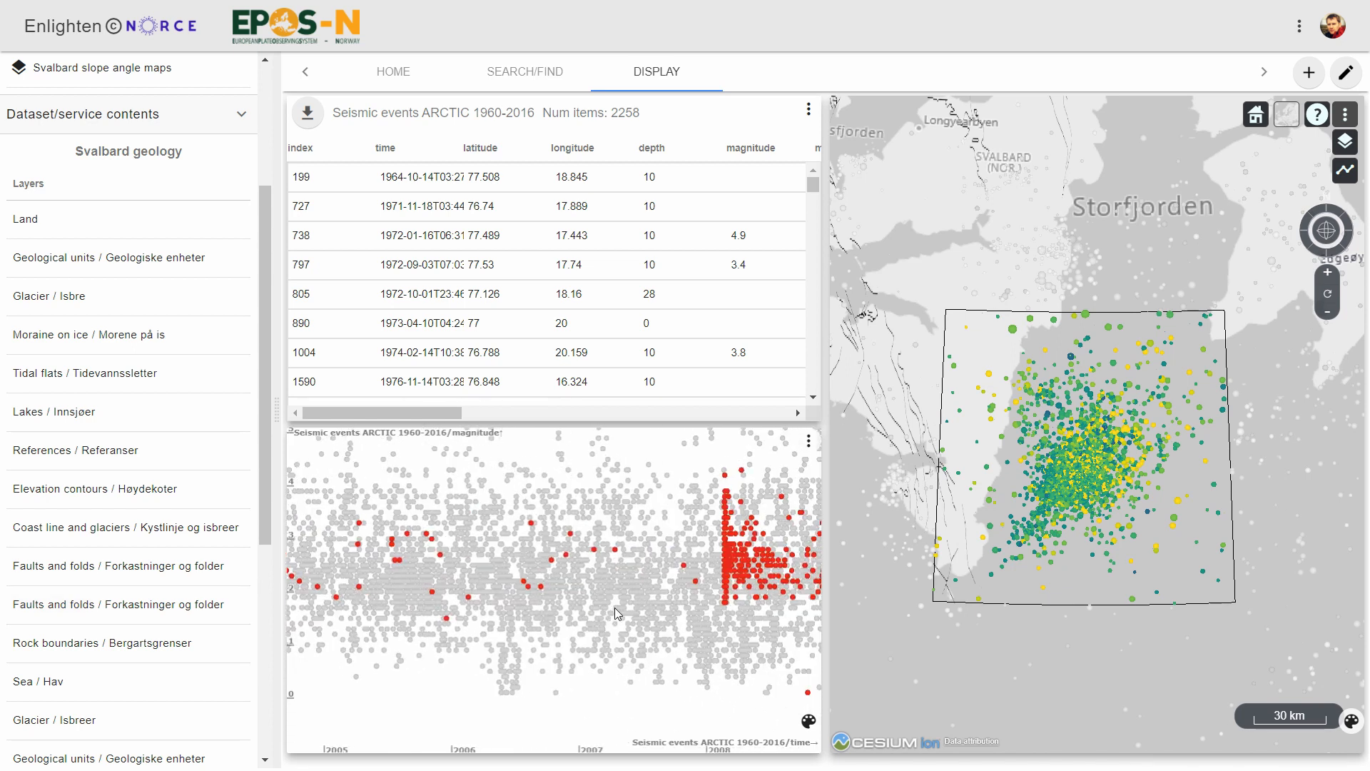
pyautogui.scroll(-5, 618, 612)
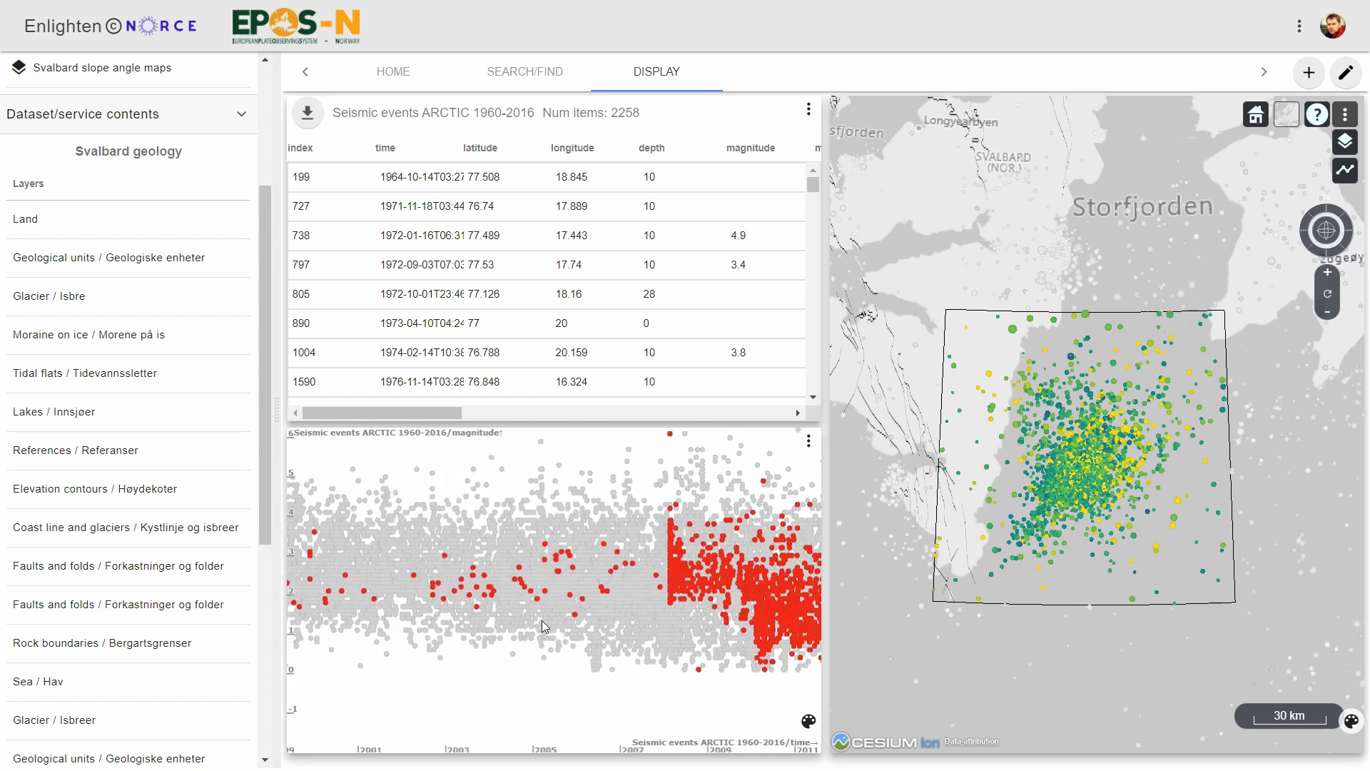
pyautogui.moveTo(631, 633); pyautogui.dragTo(405, 662)
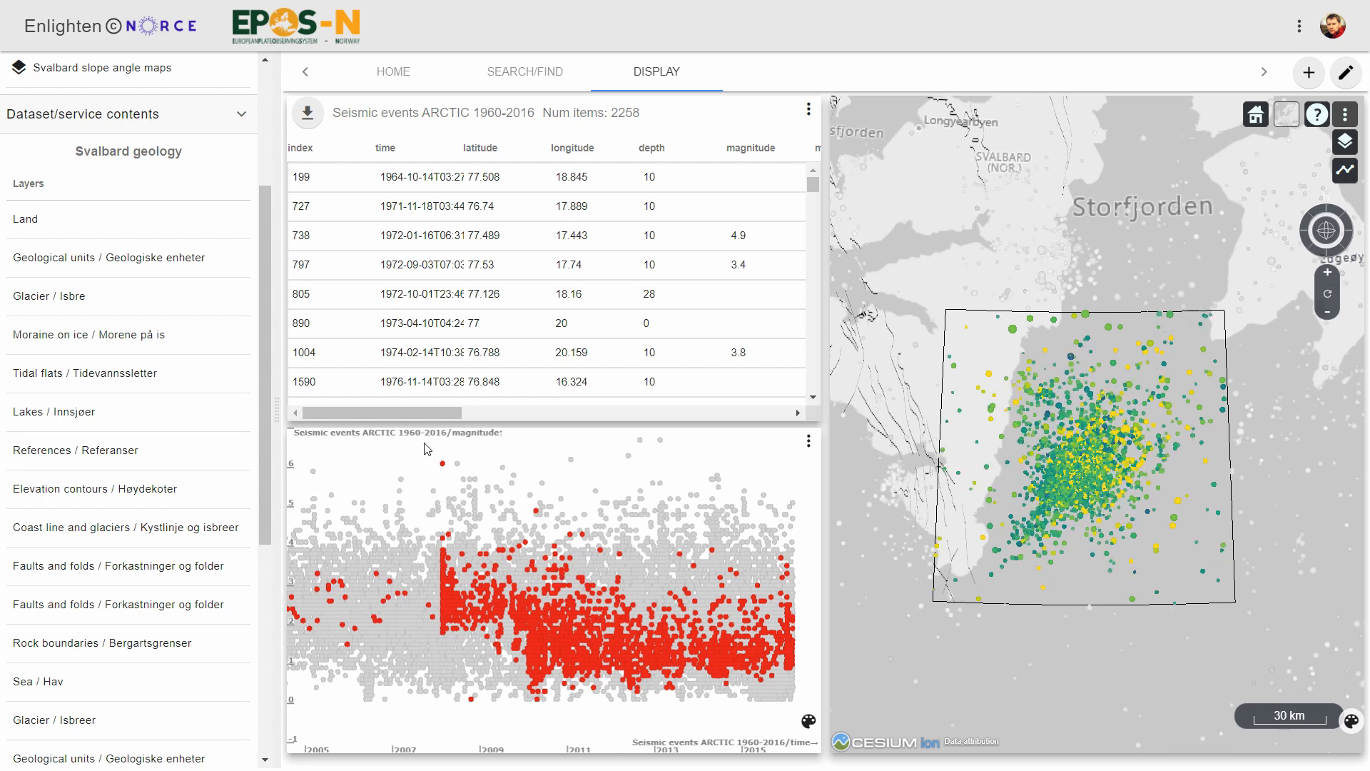
pyautogui.moveTo(426, 443)
pyautogui.mouseDown()
pyautogui.moveTo(464, 535)
pyautogui.moveTo(458, 753)
pyautogui.mouseUp()
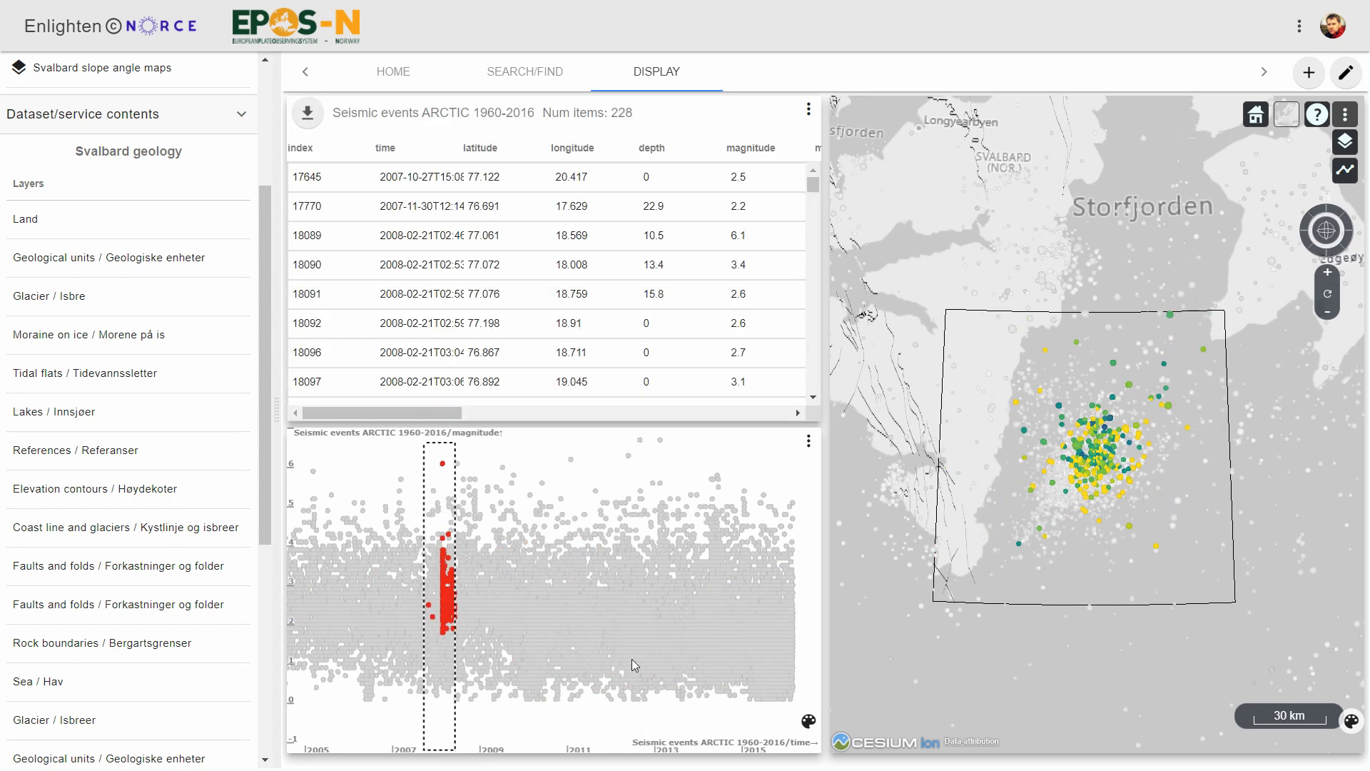
# Edit the plot filter to start on 05-Jun-2007 and cover magnitudes from -2 to 8.
pyautogui.click(809, 442)
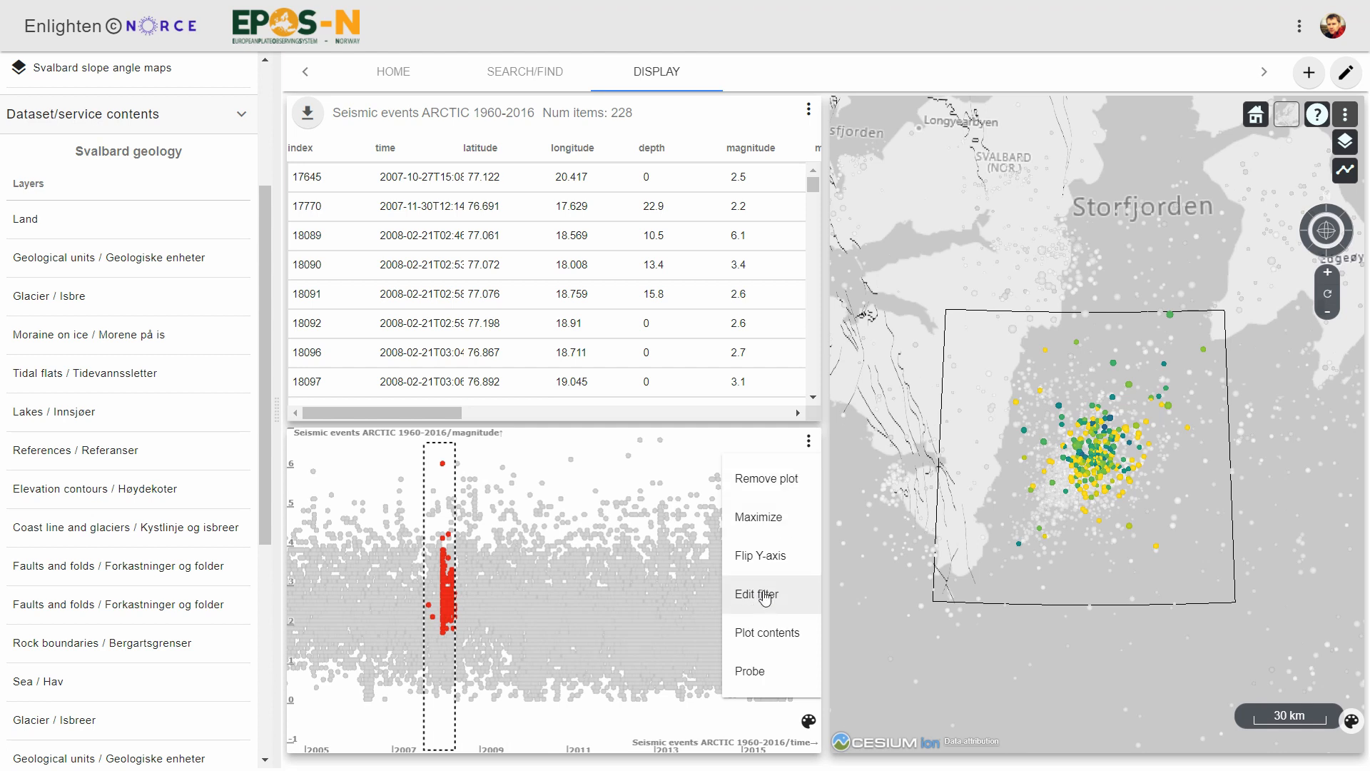
pyautogui.click(764, 595)
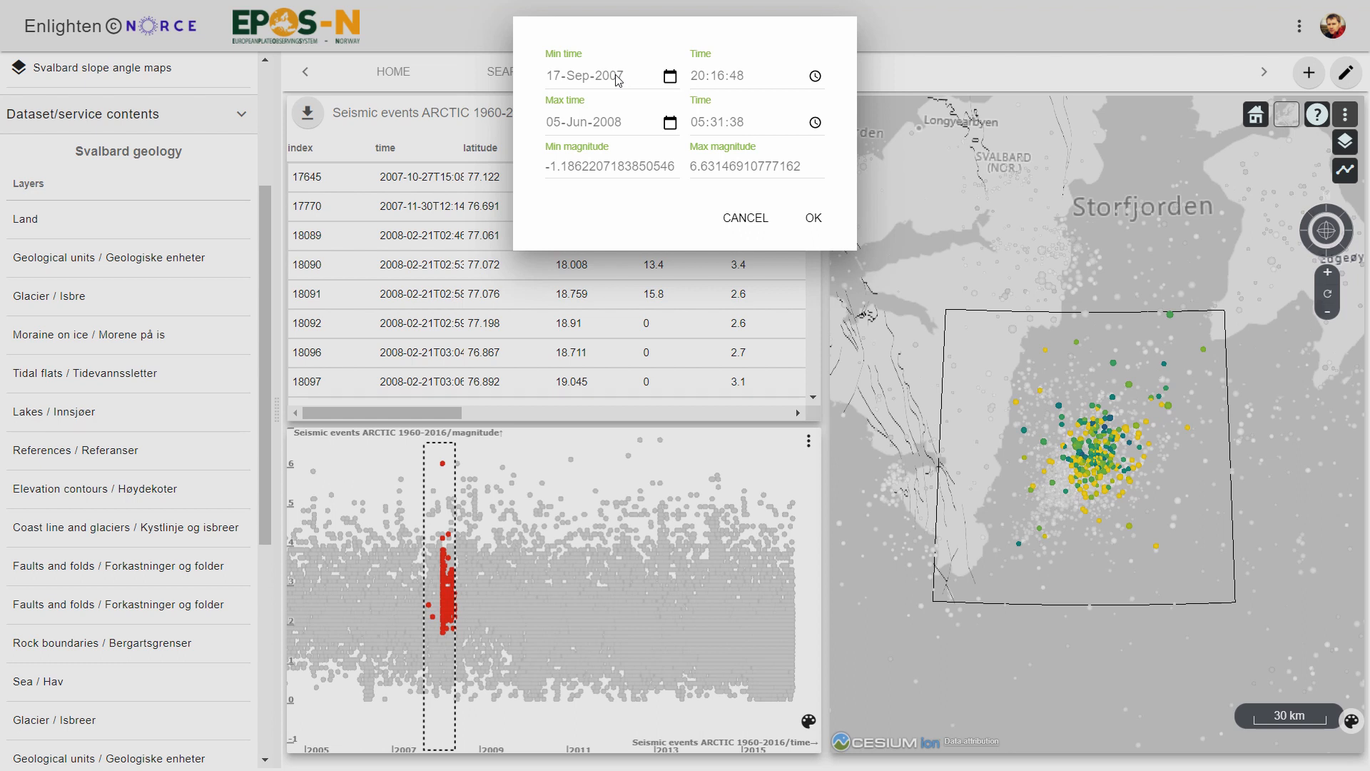
pyautogui.click(560, 81)
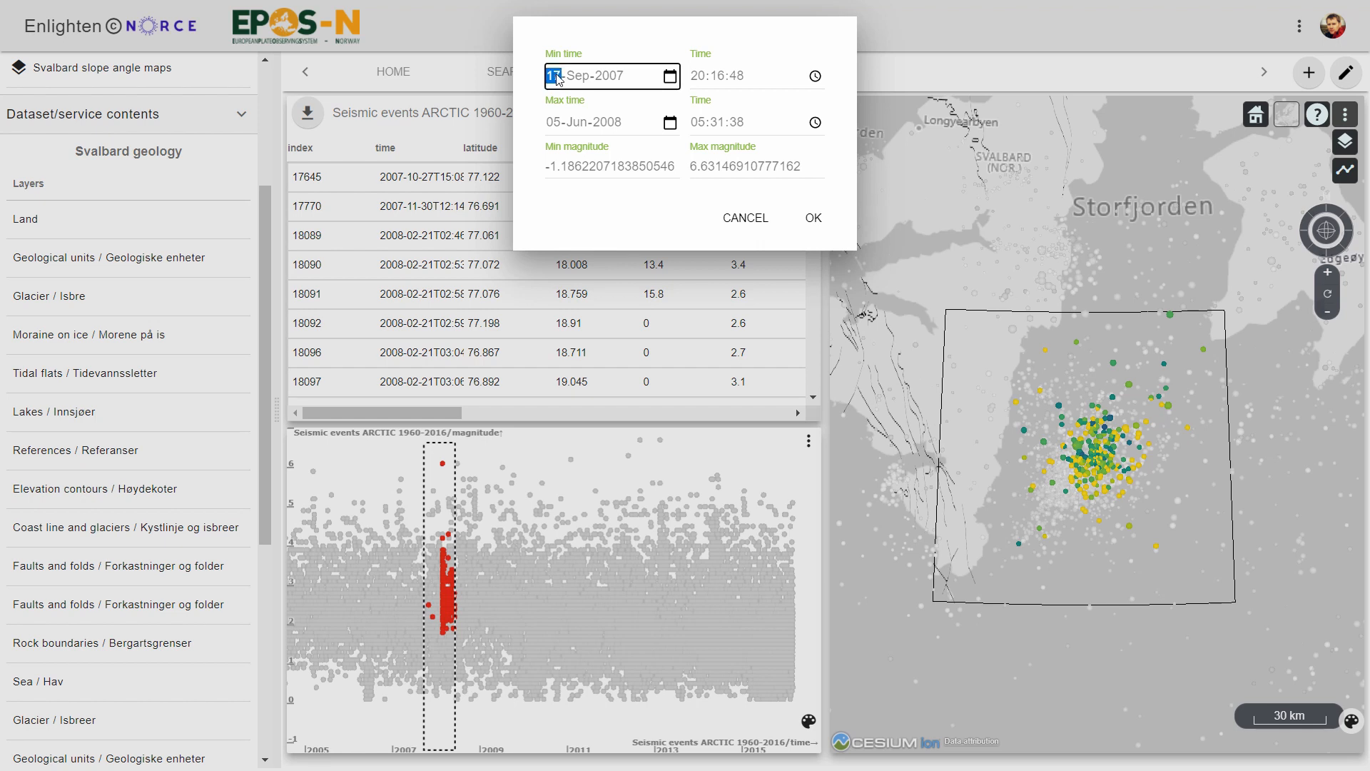
pyautogui.write('05')
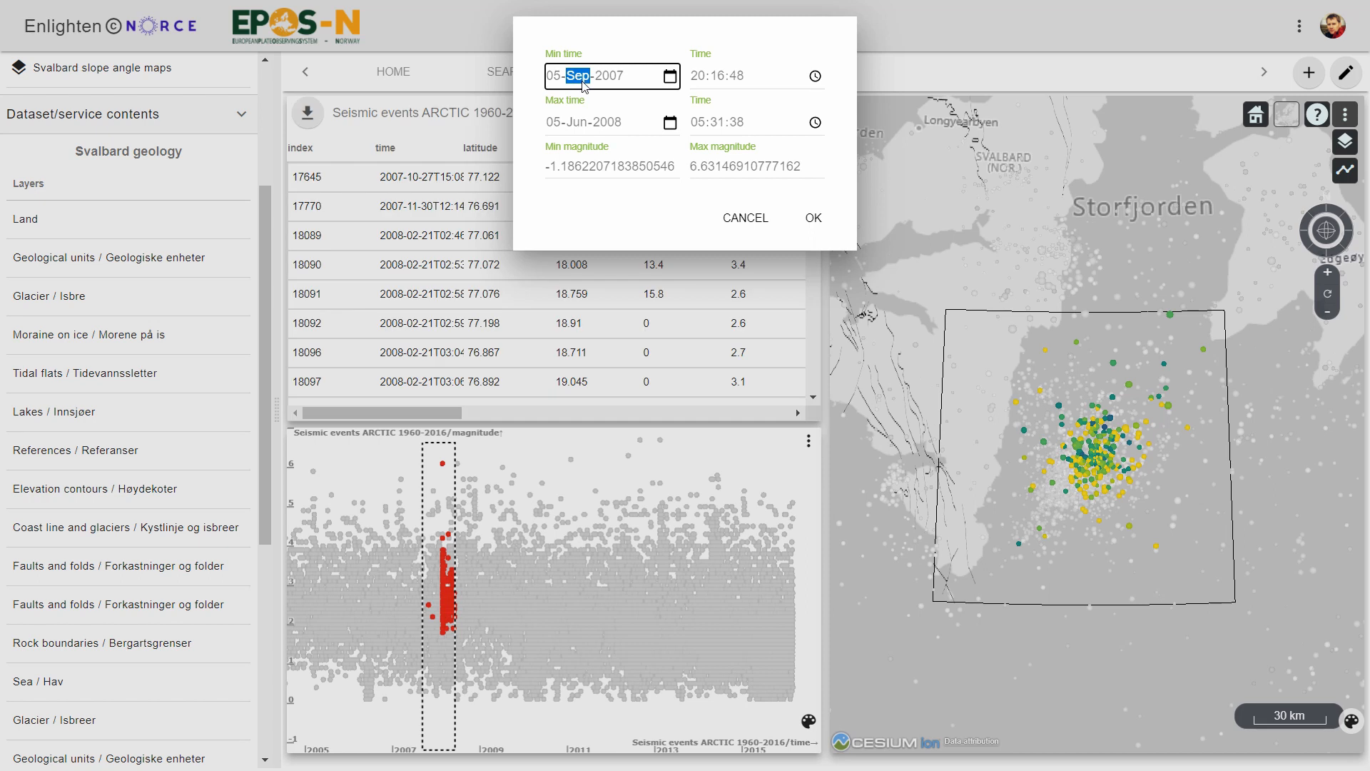
pyautogui.write('06')
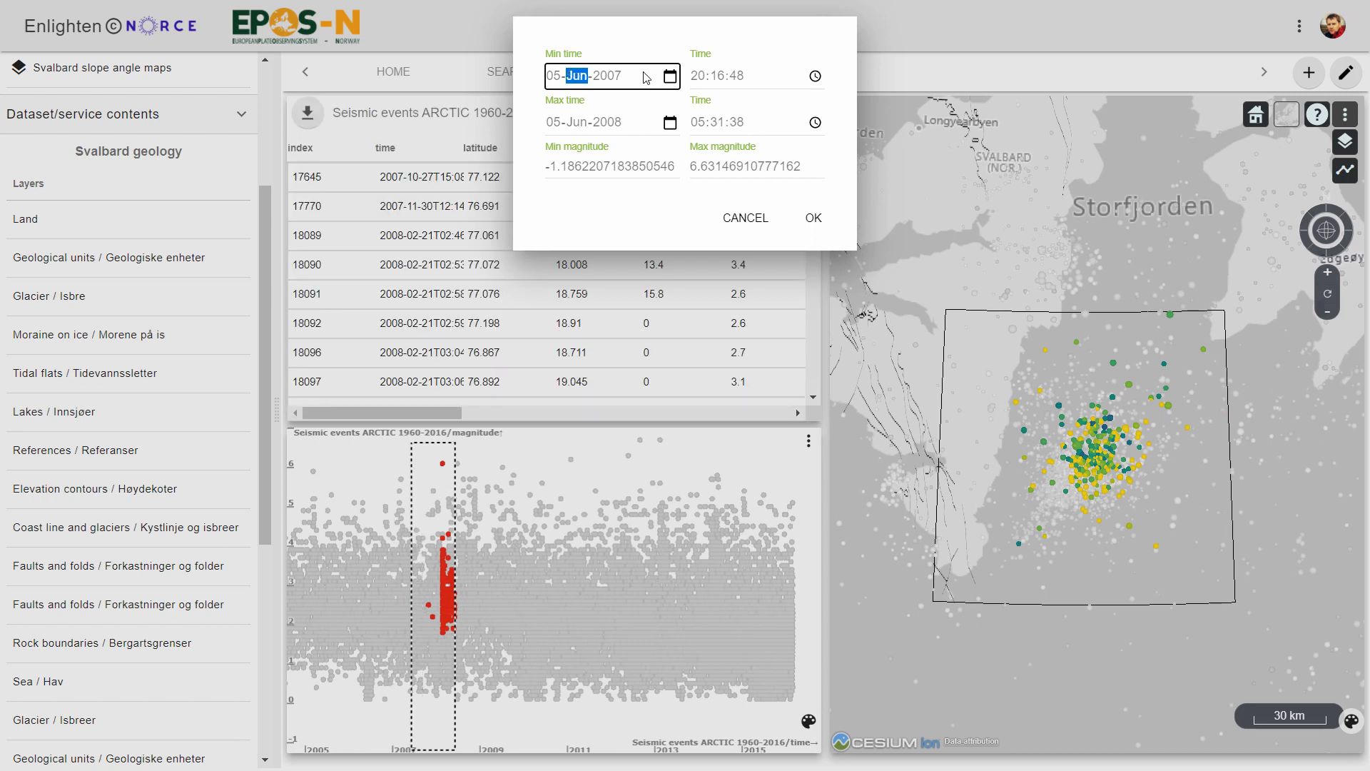
pyautogui.doubleClick(747, 166)
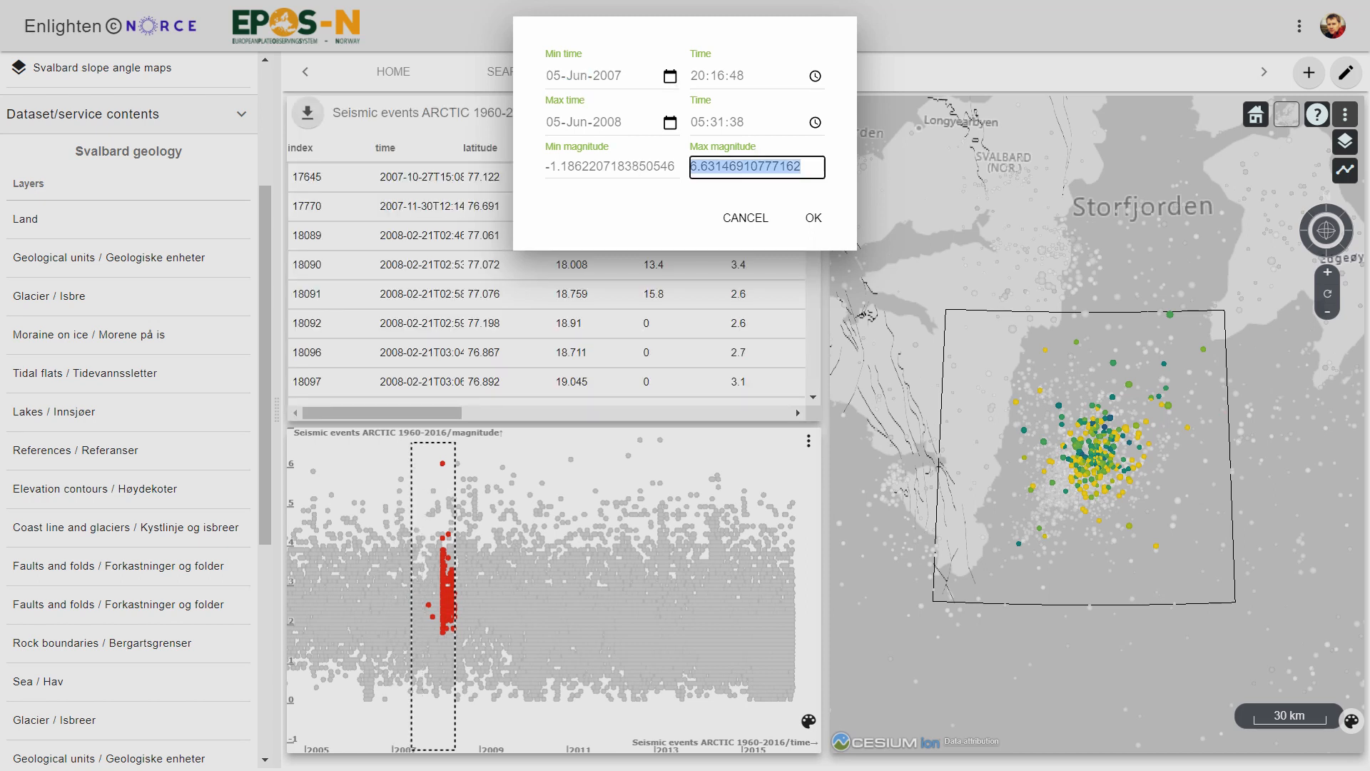
pyautogui.write('8')
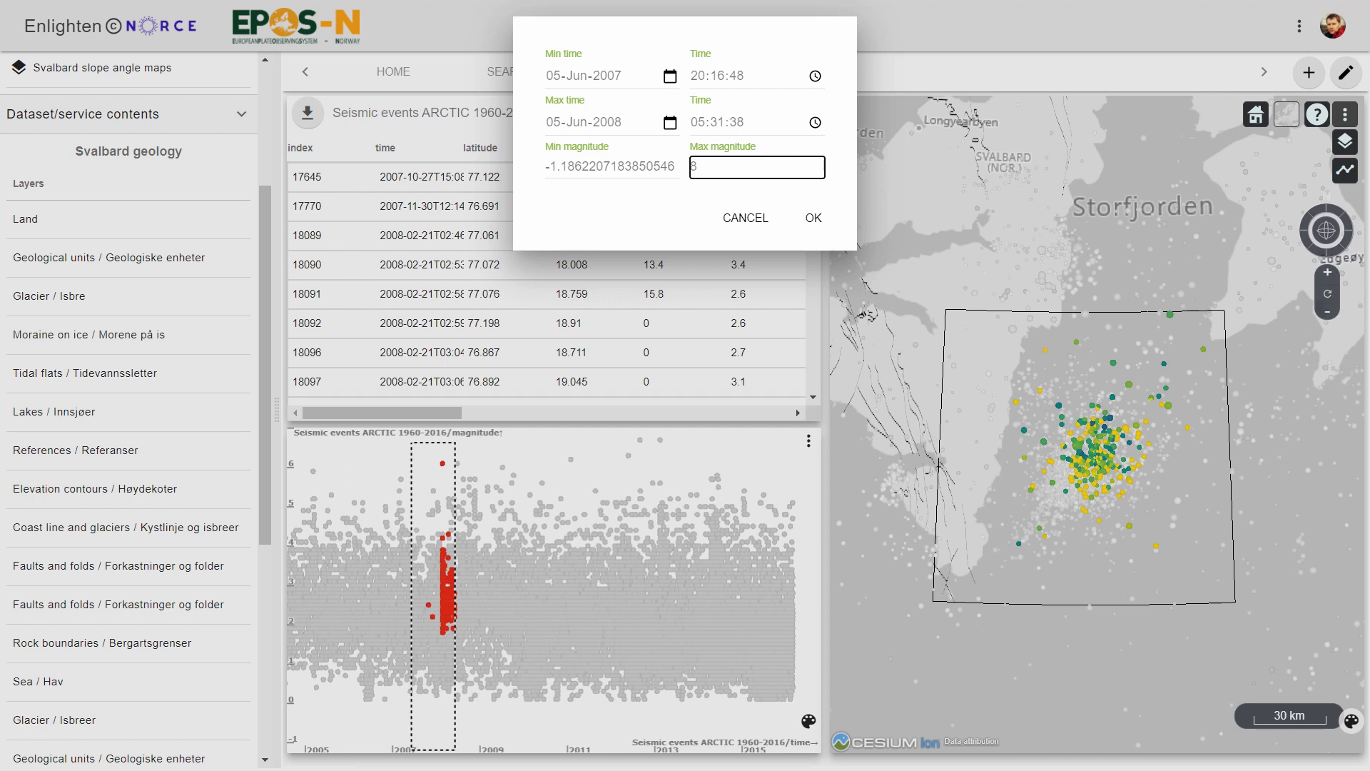
pyautogui.hotkey('shift', 'Tab')
pyautogui.press('BackSpace')
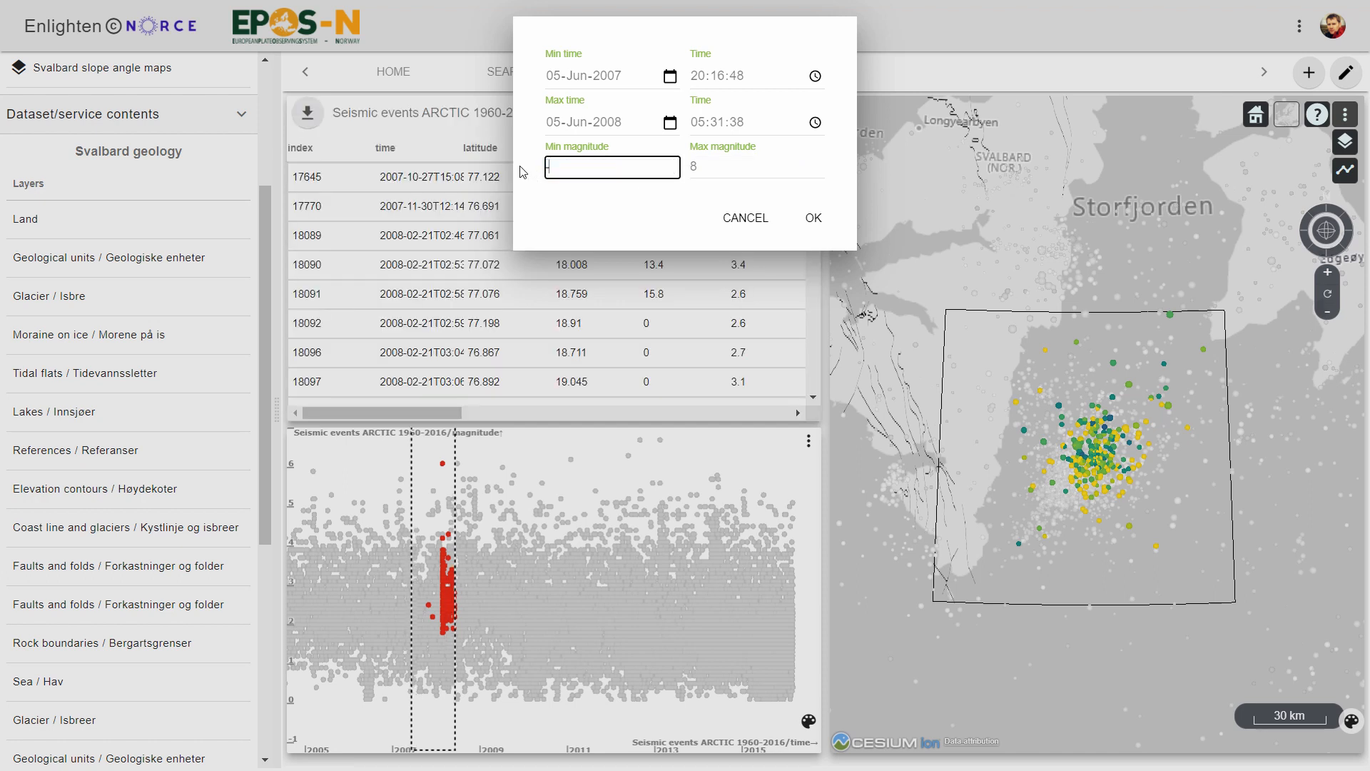
pyautogui.click(833, 221)
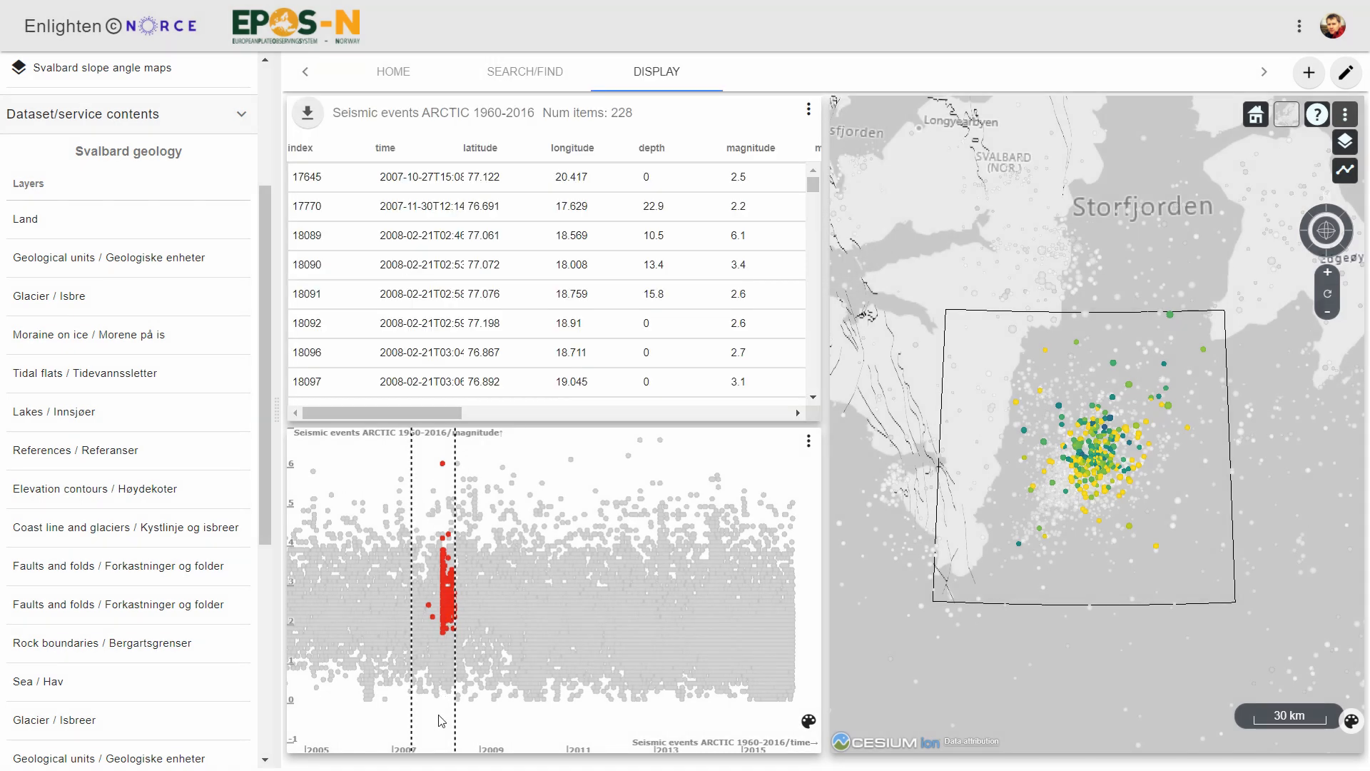
# Slide the one-year filter window along the time axis to the latest events after 2015, and back to about 2013.
pyautogui.moveTo(441, 721); pyautogui.dragTo(786, 698)
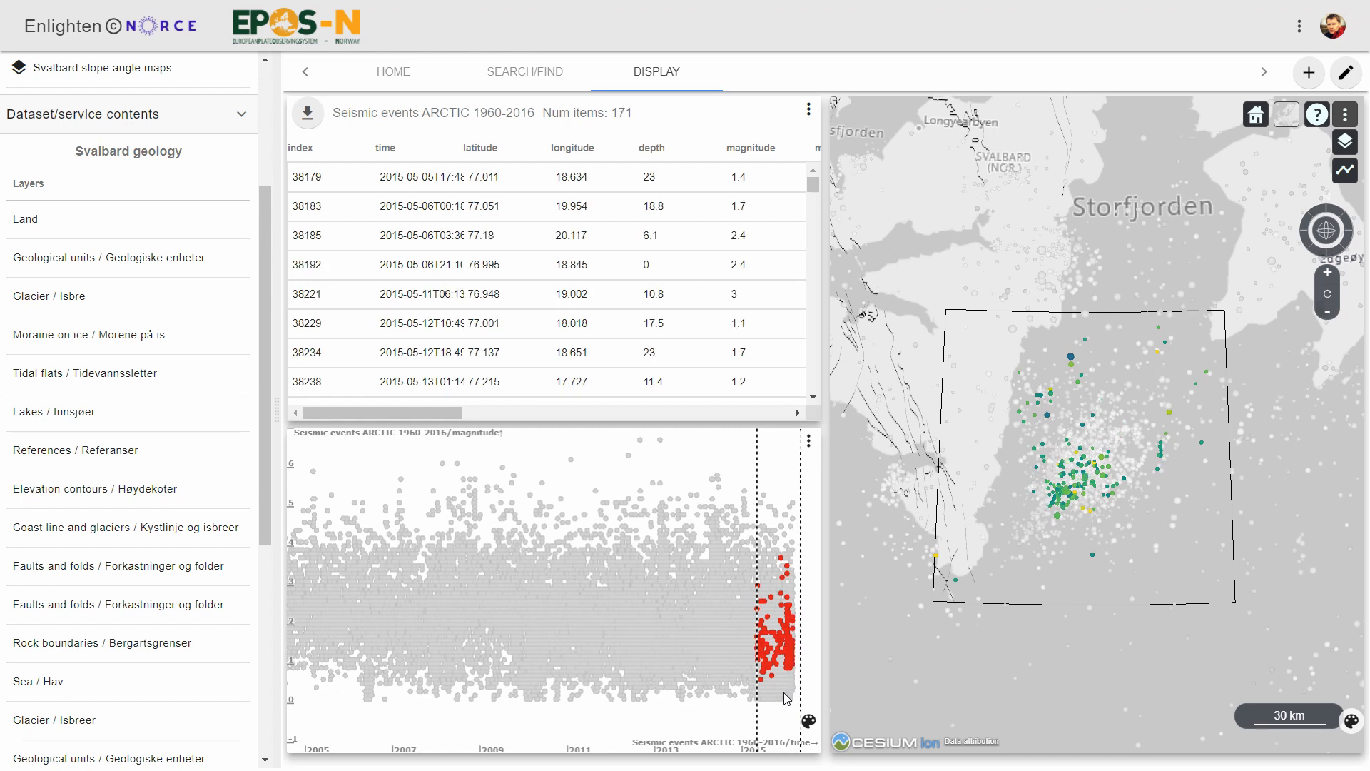
pyautogui.moveTo(786, 698)
pyautogui.mouseDown()
pyautogui.moveTo(415, 748)
pyautogui.moveTo(689, 725)
pyautogui.mouseUp()
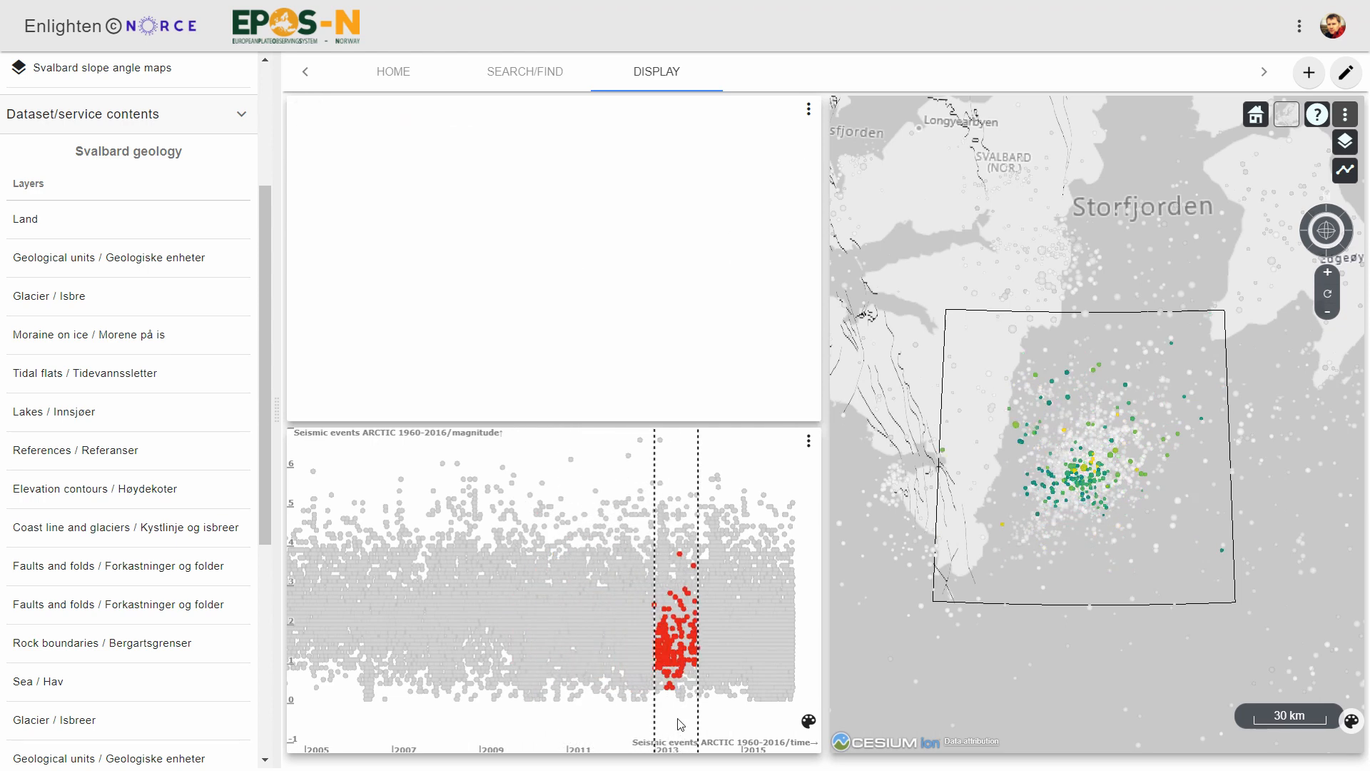